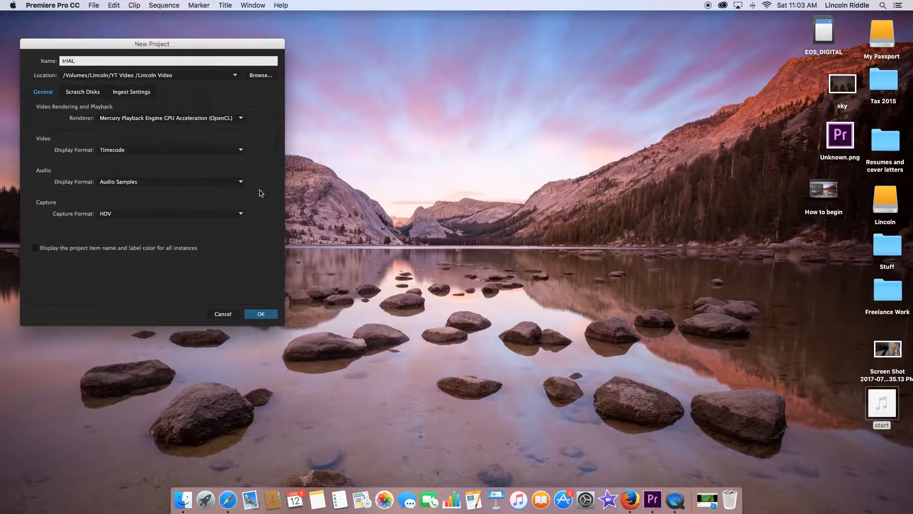
- Create the new project with the current settings and move its window into view
{"action": "left_click", "coordinate": [266, 314]}
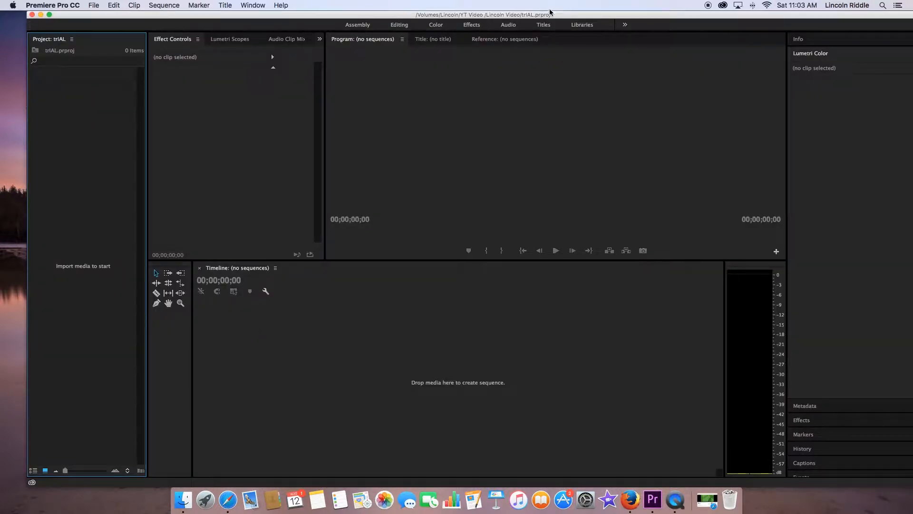
{"action": "left_click_drag", "start_coordinate": [548, 13], "coordinate": [536, 14]}
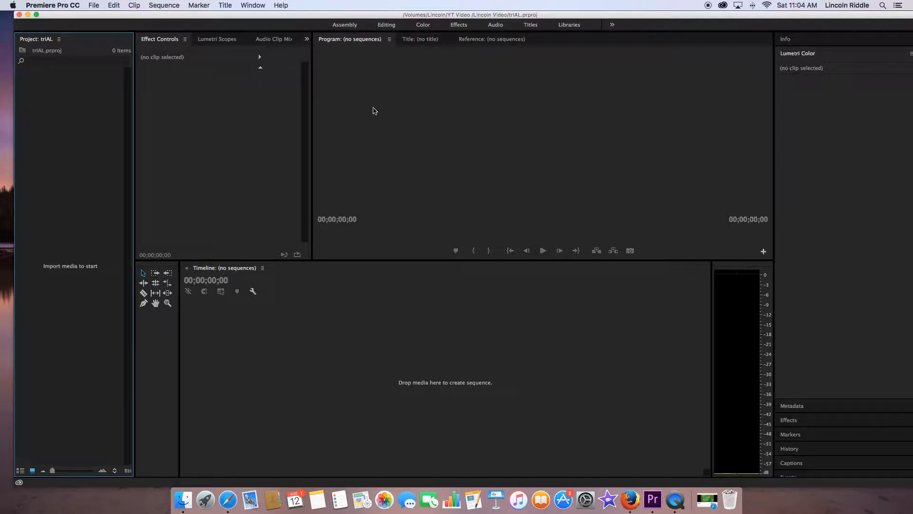
{"action": "left_click_drag", "start_coordinate": [670, 17], "coordinate": [658, 17]}
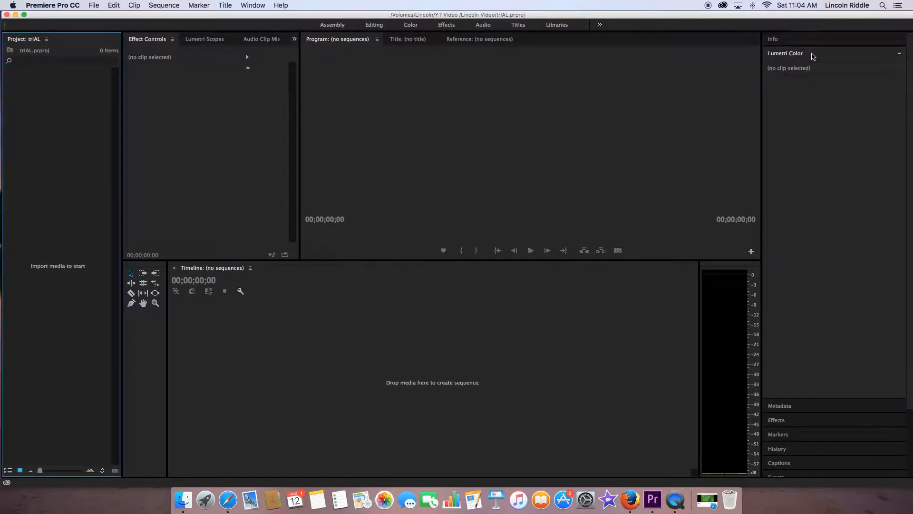
- Collapse the Lumetri Color panel and expand the Effects panel to view its categories
{"action": "left_click", "coordinate": [793, 56]}
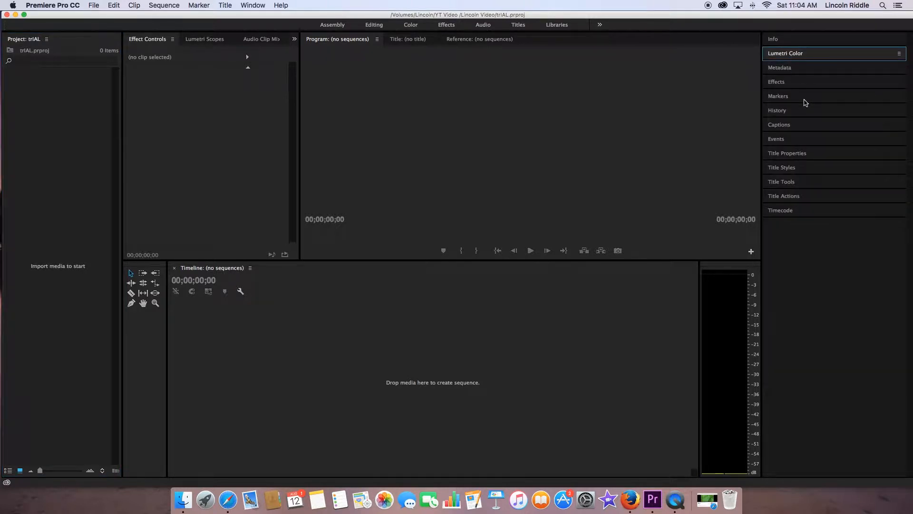
{"action": "left_click", "coordinate": [784, 83]}
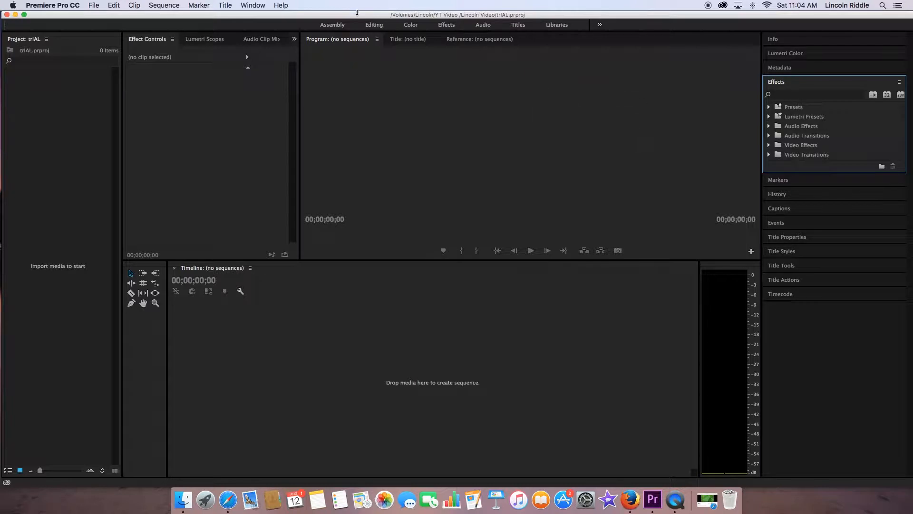
{"action": "left_click", "coordinate": [416, 48]}
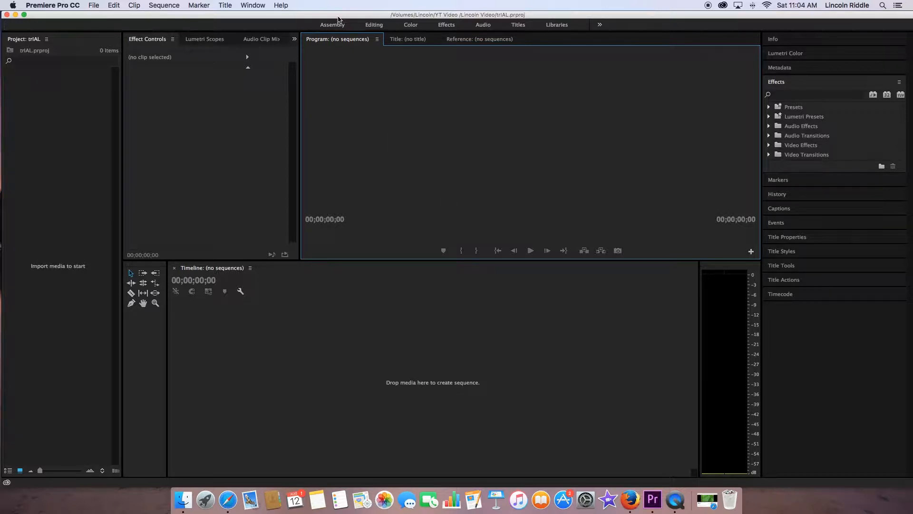
{"action": "left_click_drag", "start_coordinate": [337, 18], "coordinate": [348, 17]}
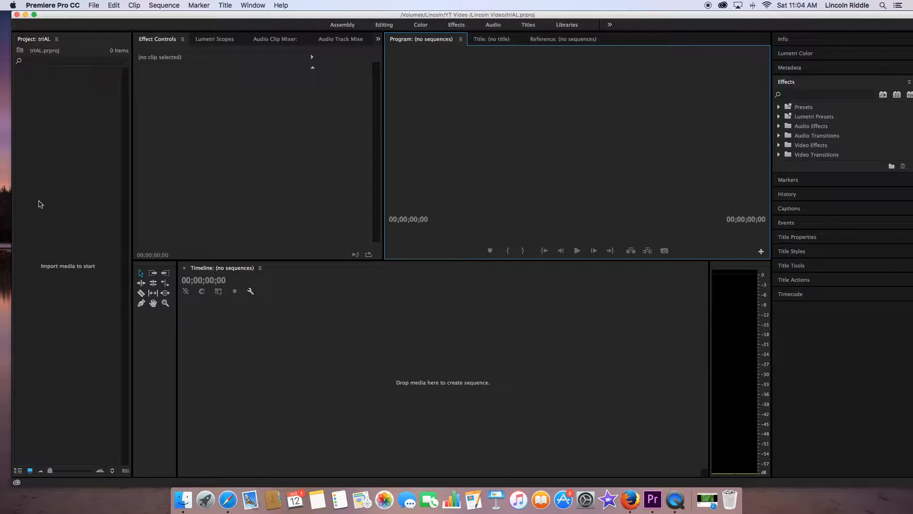
- Switch from the All Panels workspace to the Editing workspace and reposition the window so its panels are visible
{"action": "left_click", "coordinate": [610, 25]}
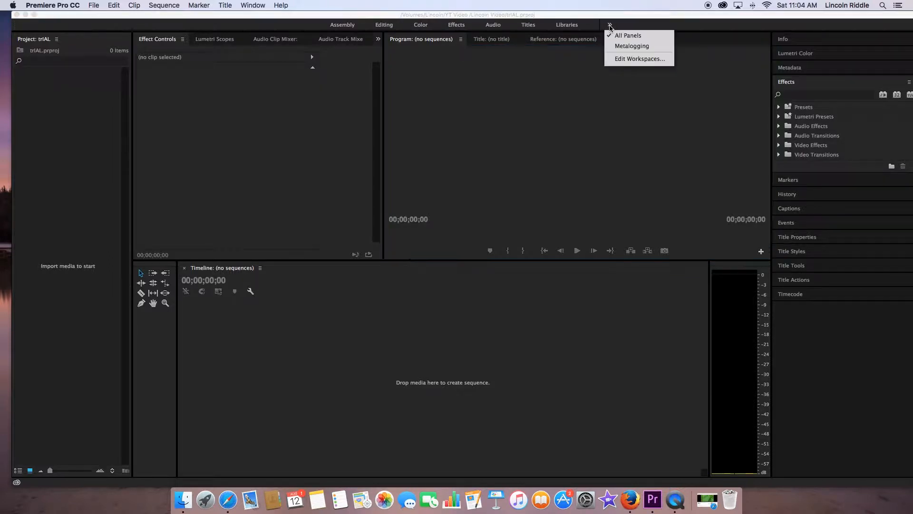
{"action": "left_click", "coordinate": [630, 36]}
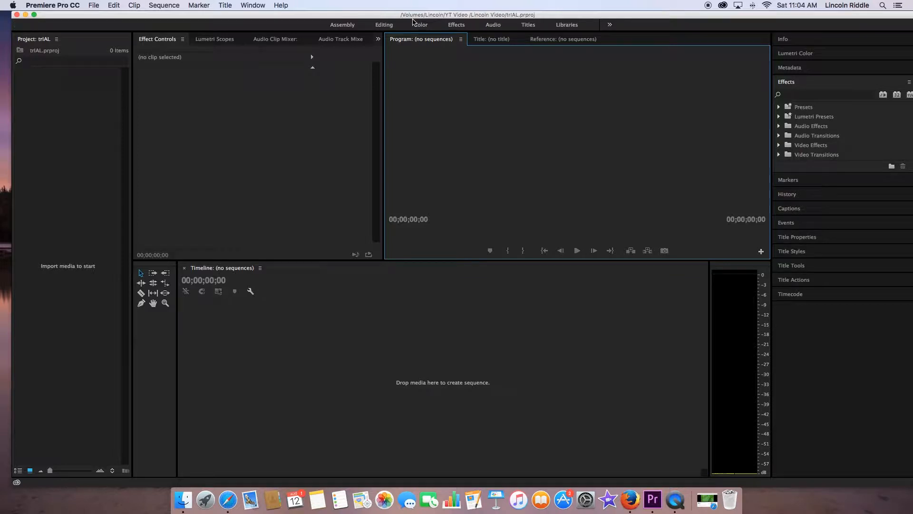
{"action": "left_click", "coordinate": [382, 25]}
{"action": "left_click_drag", "start_coordinate": [484, 16], "coordinate": [469, 17]}
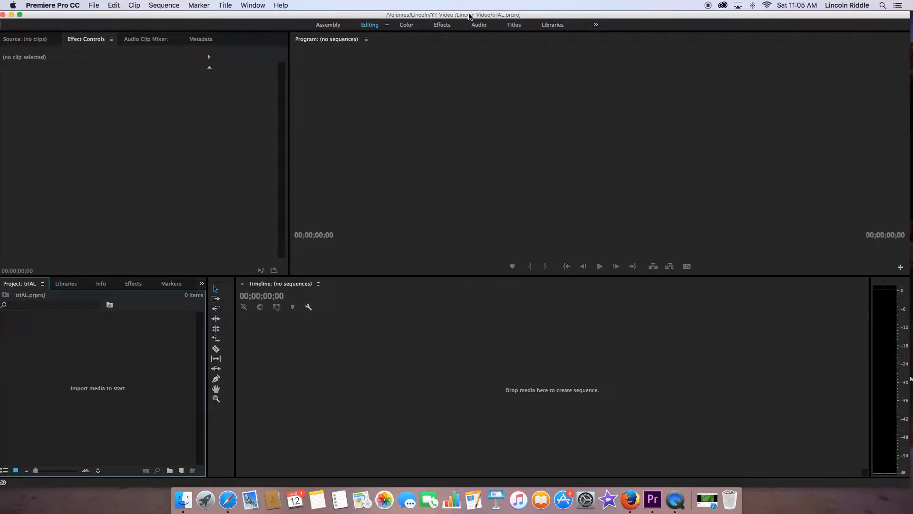
{"action": "left_click_drag", "start_coordinate": [469, 17], "coordinate": [456, 17]}
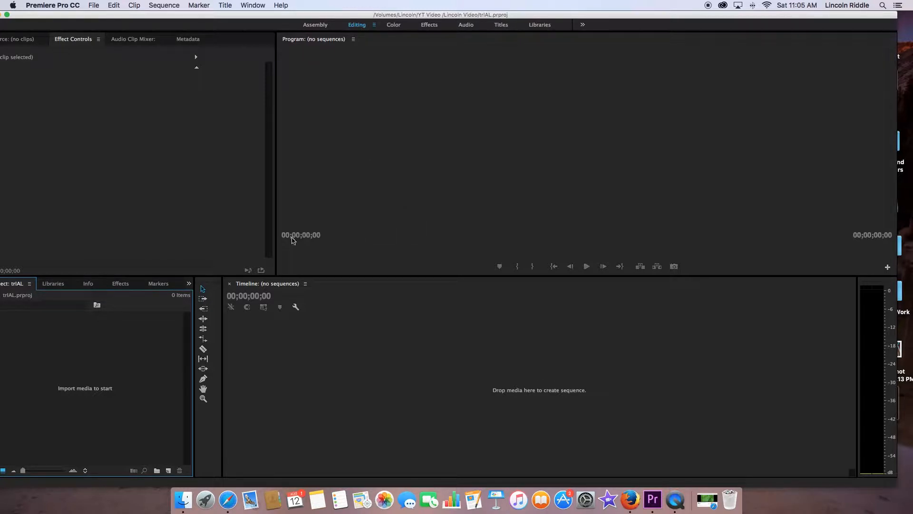
{"action": "left_click_drag", "start_coordinate": [392, 17], "coordinate": [400, 18]}
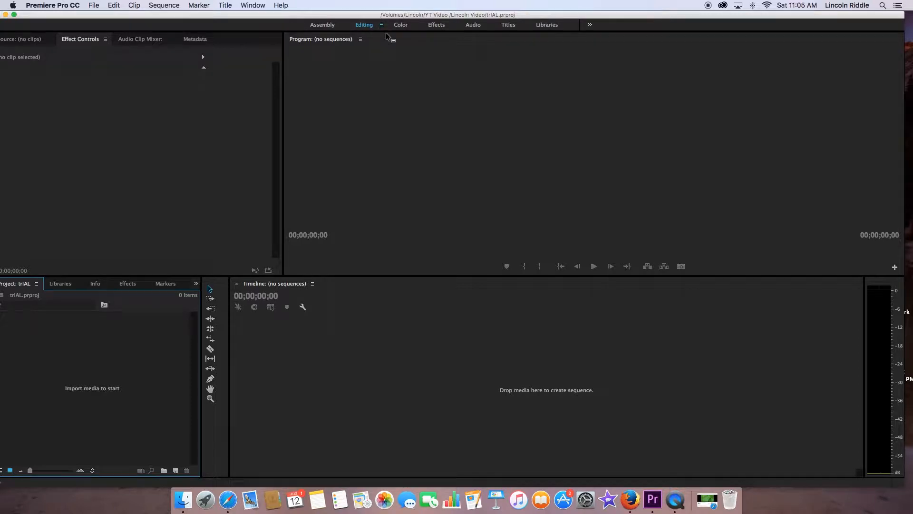
{"action": "left_click_drag", "start_coordinate": [372, 14], "coordinate": [384, 15]}
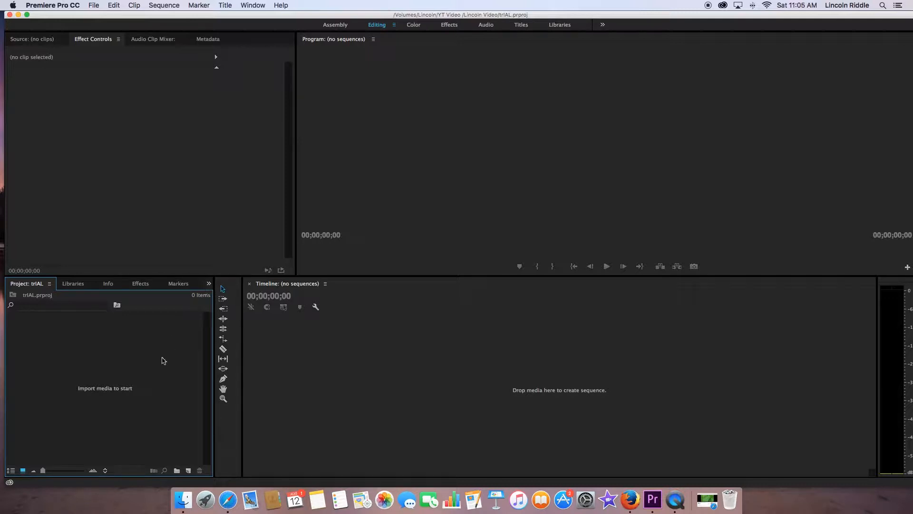
- Import the clips GOPR3219.MP4 and GOPR3220.MP4 from the Go Pro folder into the project
{"action": "double_click", "coordinate": [134, 373]}
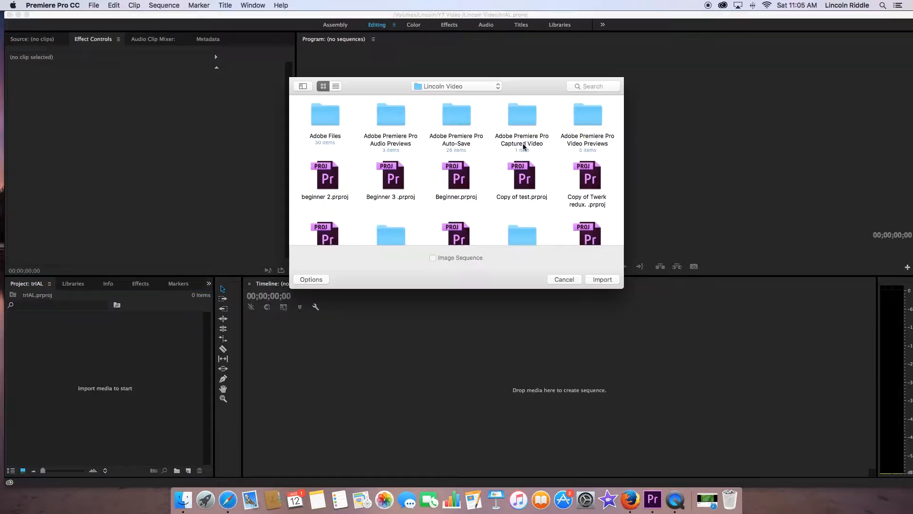
{"action": "left_click", "coordinate": [492, 90]}
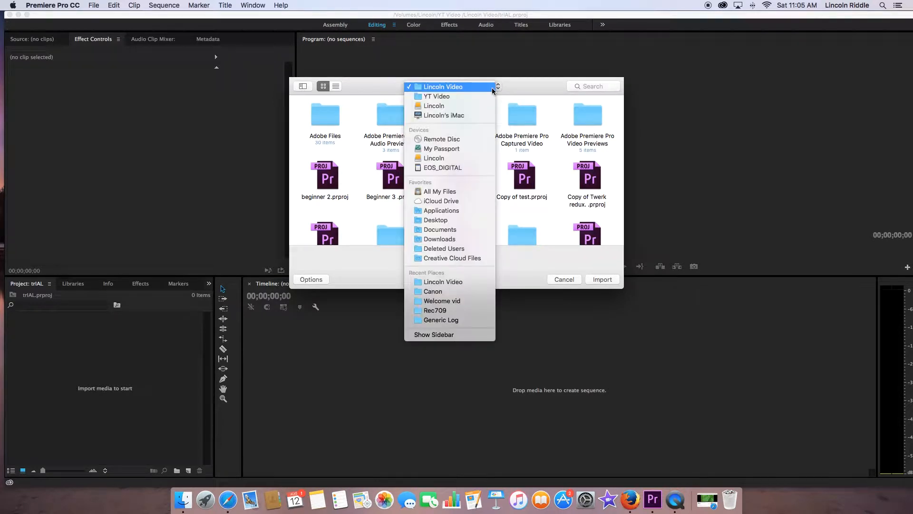
{"action": "left_click", "coordinate": [473, 106]}
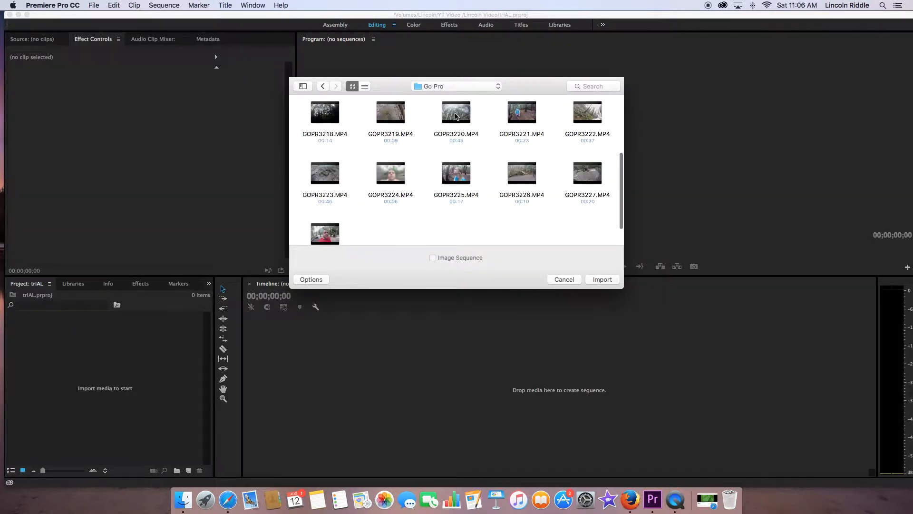
{"action": "left_click", "coordinate": [456, 114]}
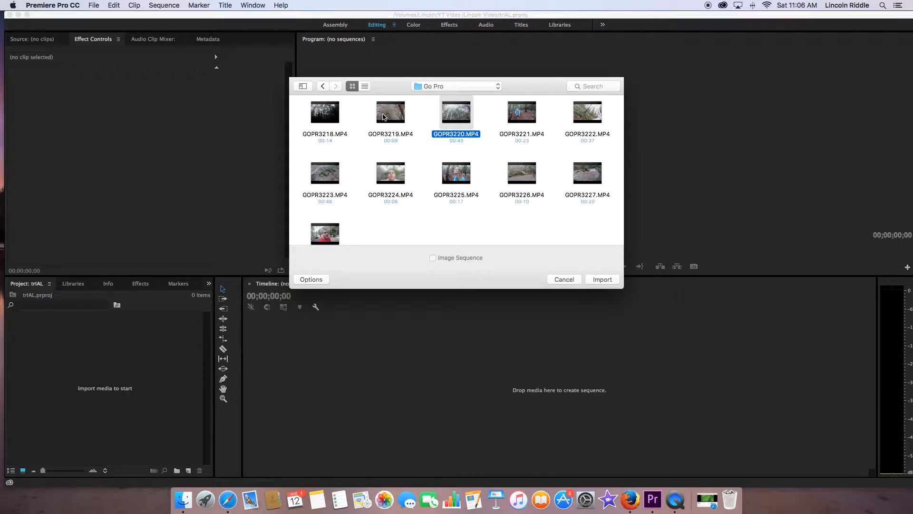
{"action": "left_click", "coordinate": [383, 117], "text": "shift"}
{"action": "left_click", "coordinate": [602, 279]}
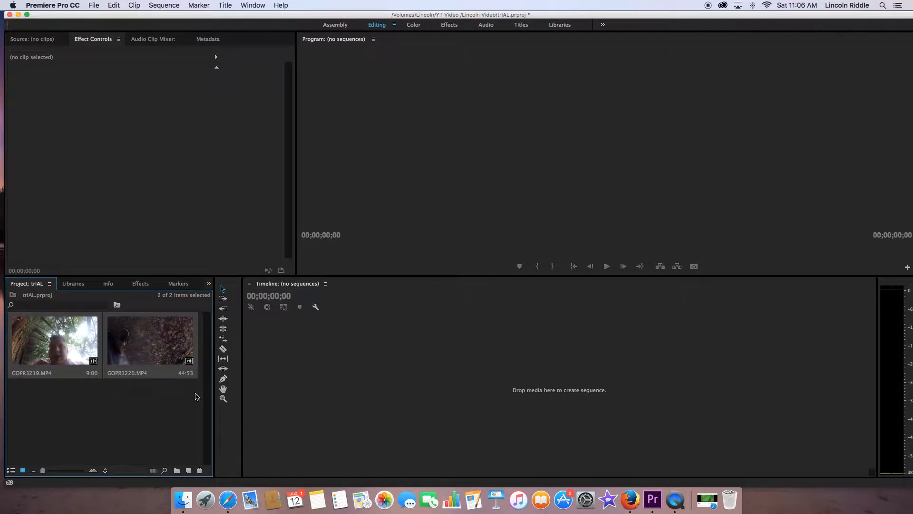
{"action": "left_click", "coordinate": [135, 453]}
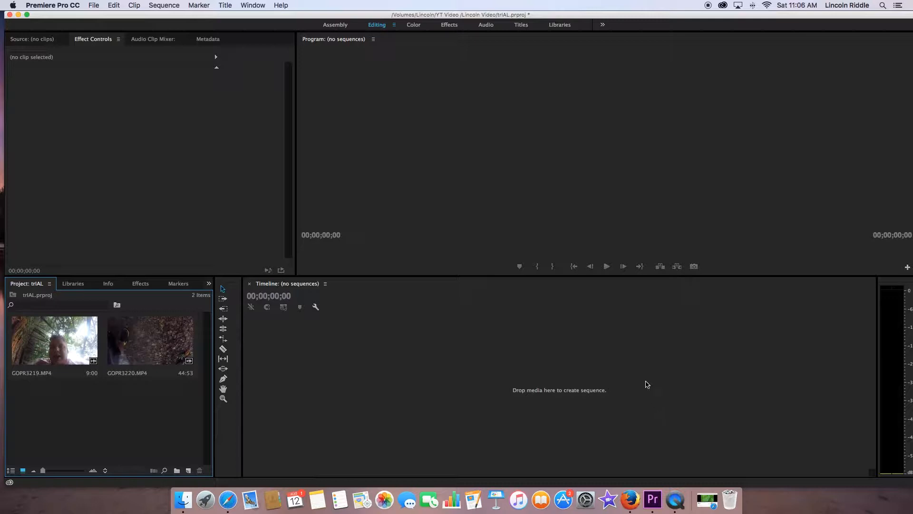
- Create a sequence from GOPR3219.MP4 by placing the clip in the empty timeline
{"action": "mouse_move", "coordinate": [732, 14]}
{"action": "left_mouse_down"}
{"action": "mouse_move", "coordinate": [718, 15]}
{"action": "mouse_move", "coordinate": [726, 15]}
{"action": "left_mouse_up"}
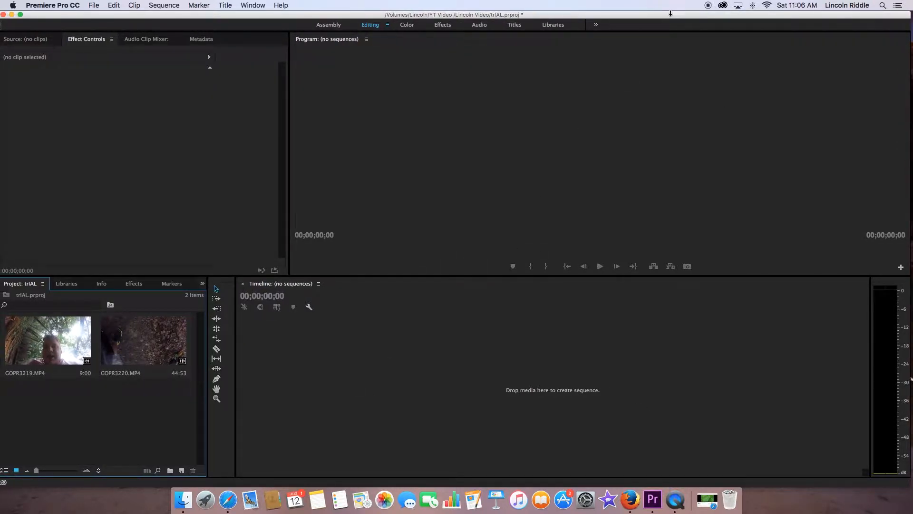
{"action": "left_click_drag", "start_coordinate": [670, 14], "coordinate": [688, 14]}
{"action": "left_click_drag", "start_coordinate": [71, 349], "coordinate": [295, 379]}
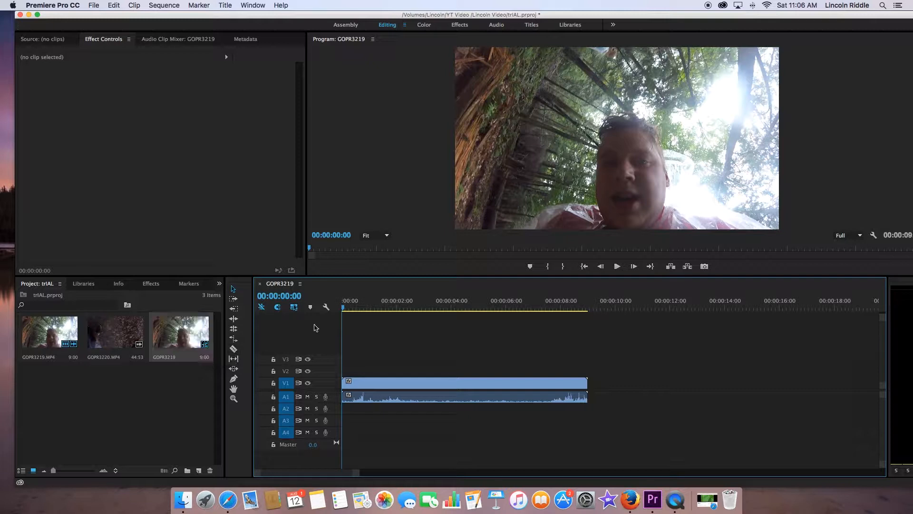
{"action": "left_click_drag", "start_coordinate": [855, 14], "coordinate": [842, 14]}
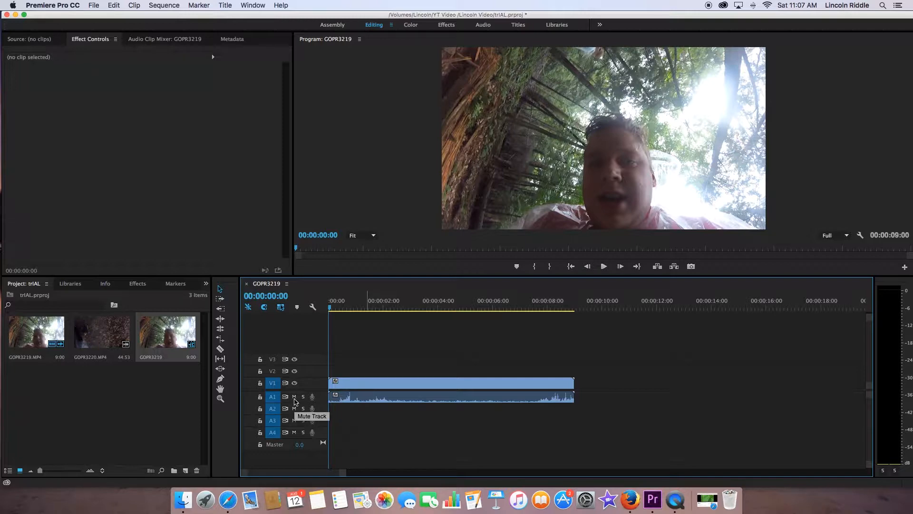
- Mute audio track A1 and play the sequence to preview it without sound
{"action": "left_click", "coordinate": [295, 396]}
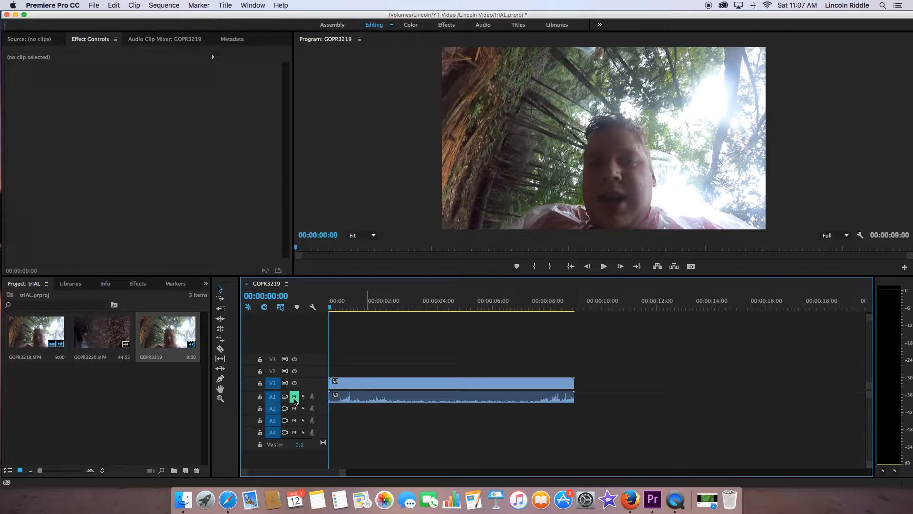
{"action": "key", "text": "space"}
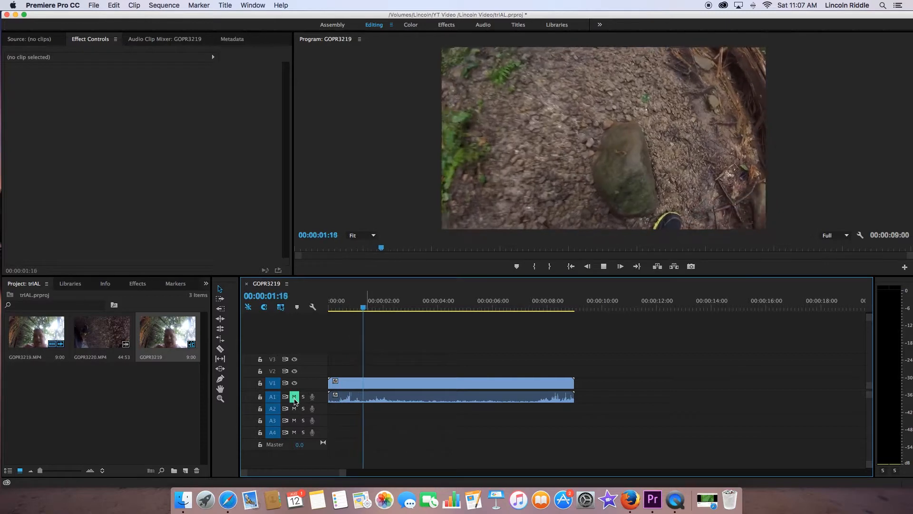
{"action": "key", "text": "space"}
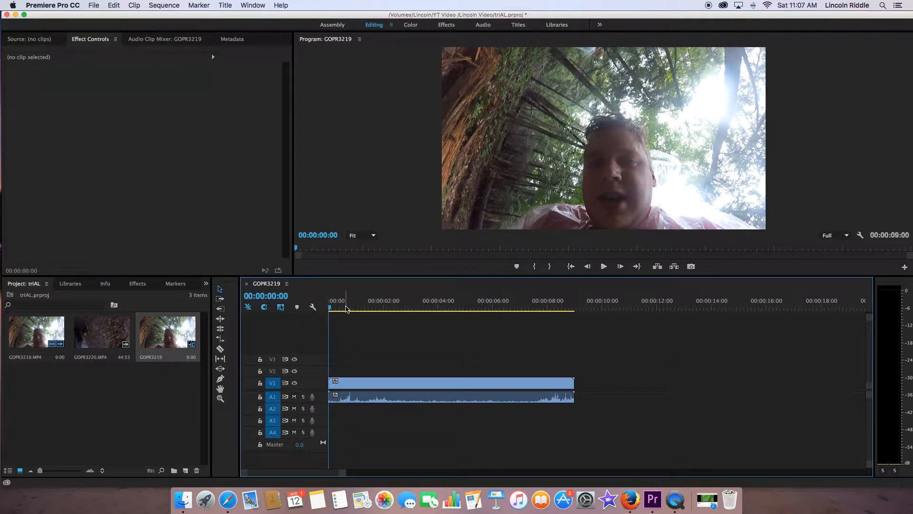
- Play the sequence from its start to 00:00:01:32 and split the GOPR3219 clip there with the Razor tool
{"action": "left_click_drag", "start_coordinate": [346, 306], "coordinate": [318, 308]}
{"action": "key", "text": "space"}
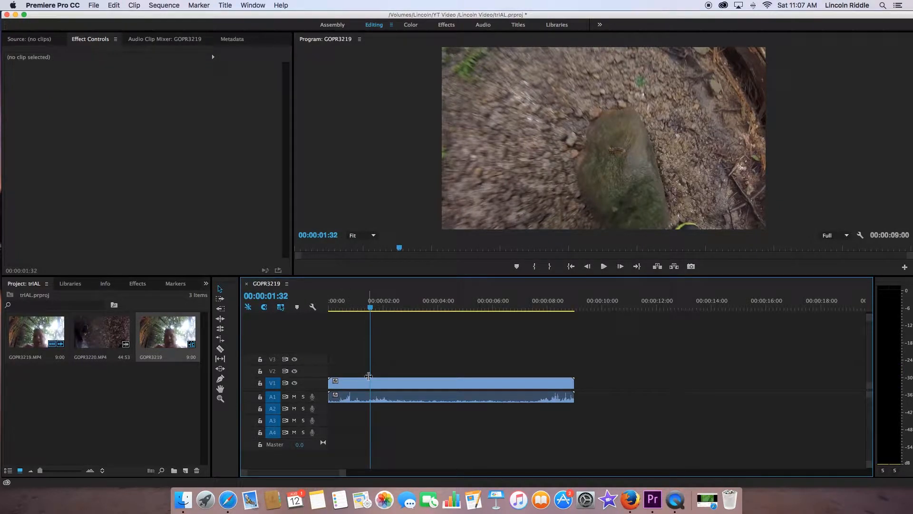
{"action": "left_click", "coordinate": [220, 349]}
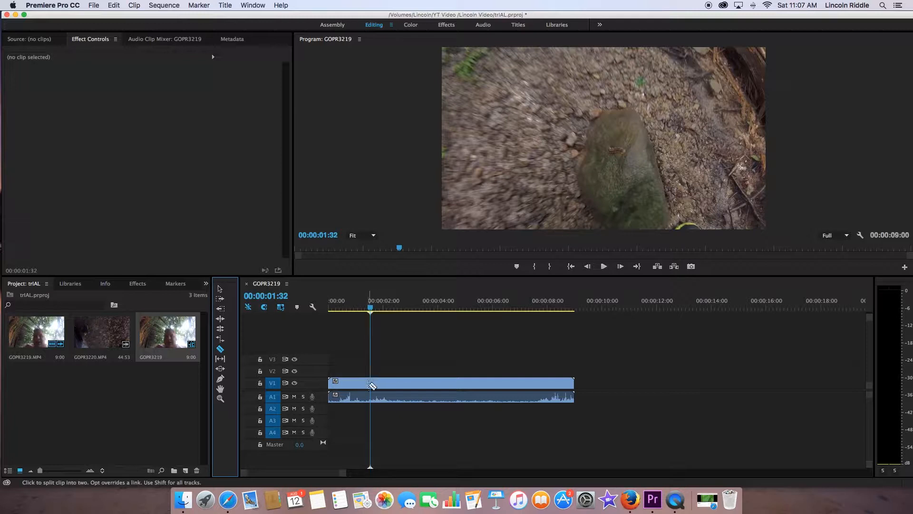
{"action": "scroll", "coordinate": [376, 384], "scroll_direction": "down", "scroll_amount": 1}
{"action": "scroll", "coordinate": [375, 384], "scroll_direction": "down", "scroll_amount": 1}
{"action": "left_click", "coordinate": [342, 383]}
{"action": "scroll", "coordinate": [336, 462], "scroll_direction": "up", "scroll_amount": 2}
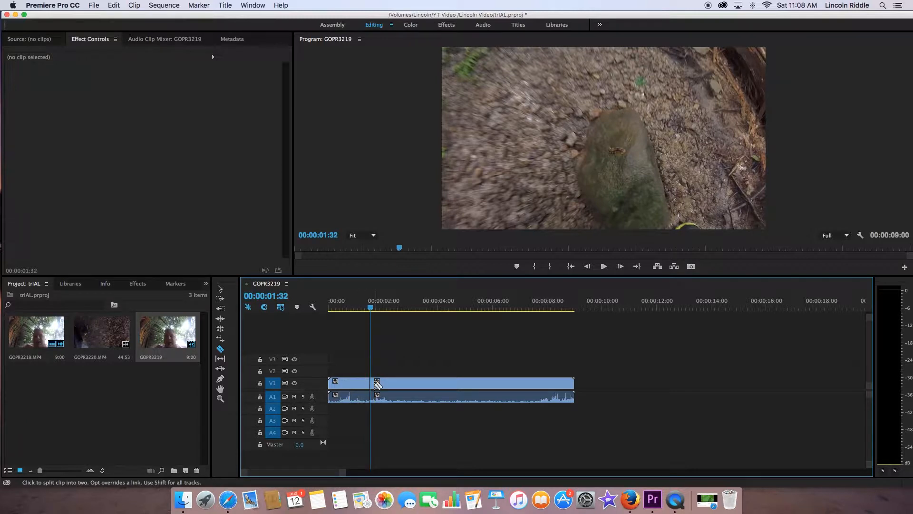
- Delete the clip segment before the cut and move the remaining segment and the playhead to the start of the sequence
{"action": "left_click", "coordinate": [220, 289]}
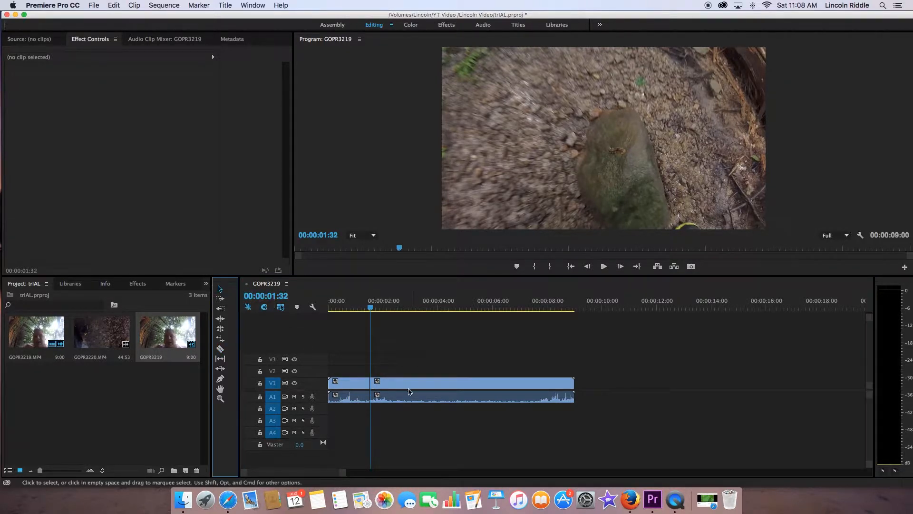
{"action": "left_click", "coordinate": [364, 391]}
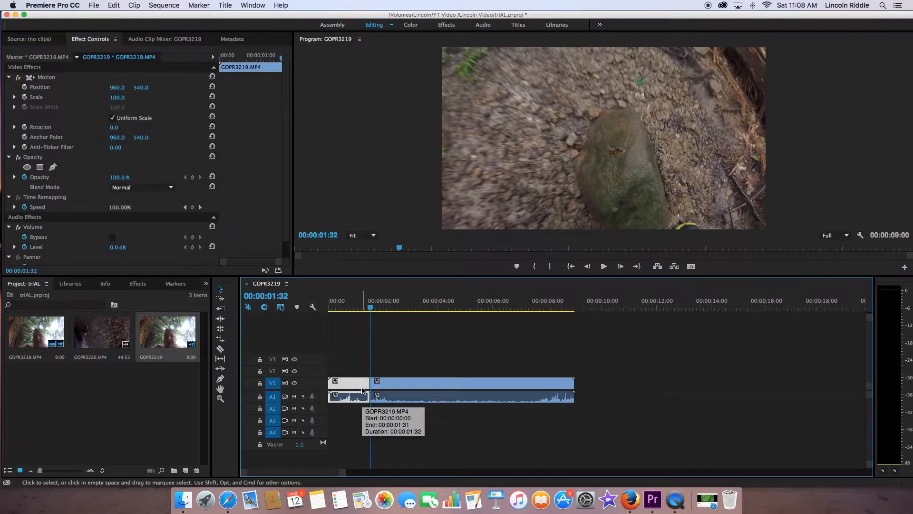
{"action": "key", "text": "Delete"}
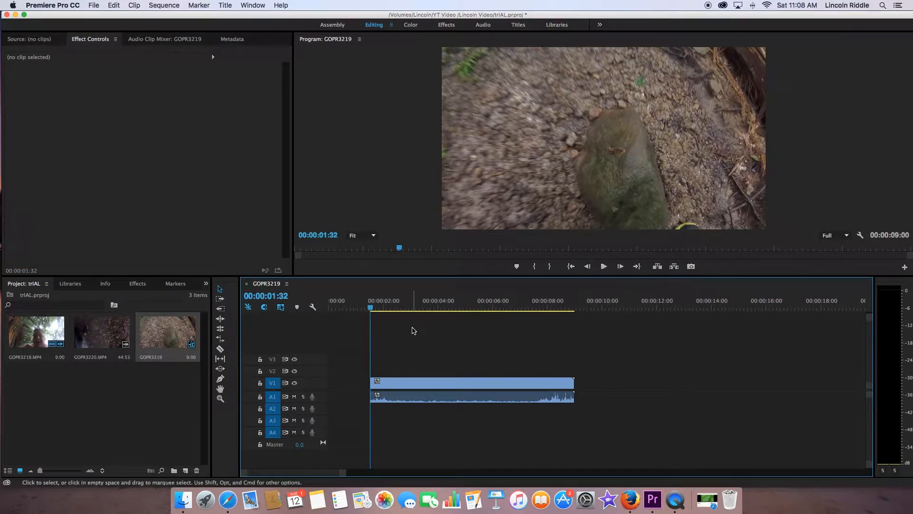
{"action": "left_click_drag", "start_coordinate": [425, 383], "coordinate": [346, 389]}
{"action": "left_click_drag", "start_coordinate": [366, 303], "coordinate": [298, 307]}
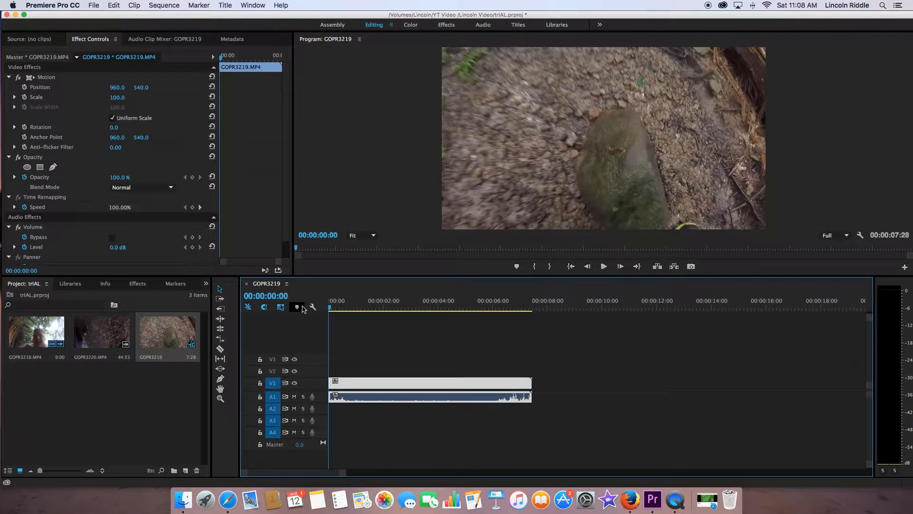
- Try leaving a gap before the clip, play through it, and return the clip and playhead to the sequence start
{"action": "left_click_drag", "start_coordinate": [358, 384], "coordinate": [403, 383]}
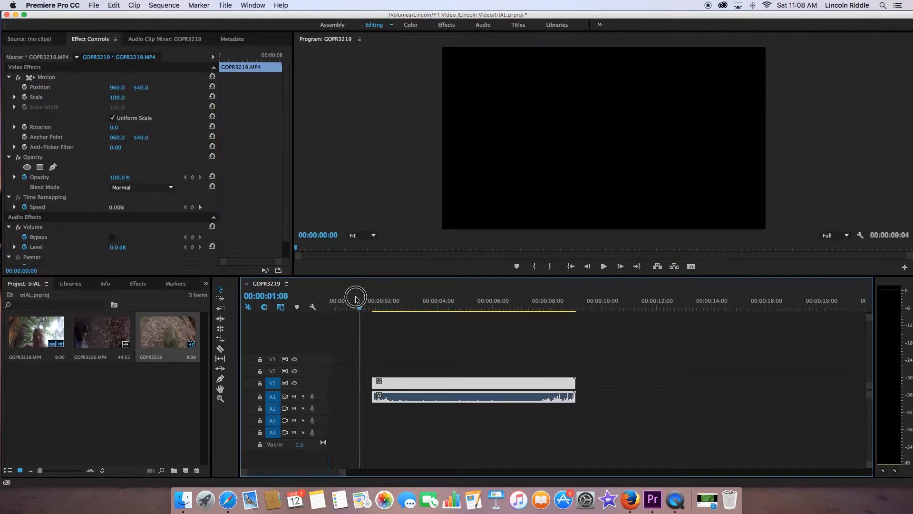
{"action": "key", "text": "space"}
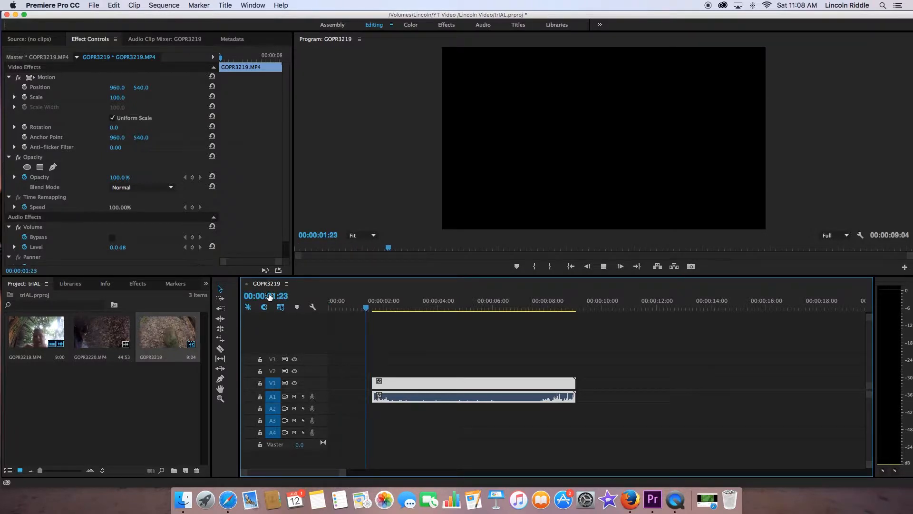
{"action": "key", "text": "space"}
{"action": "left_click_drag", "start_coordinate": [456, 389], "coordinate": [376, 384]}
{"action": "left_click_drag", "start_coordinate": [367, 305], "coordinate": [303, 304]}
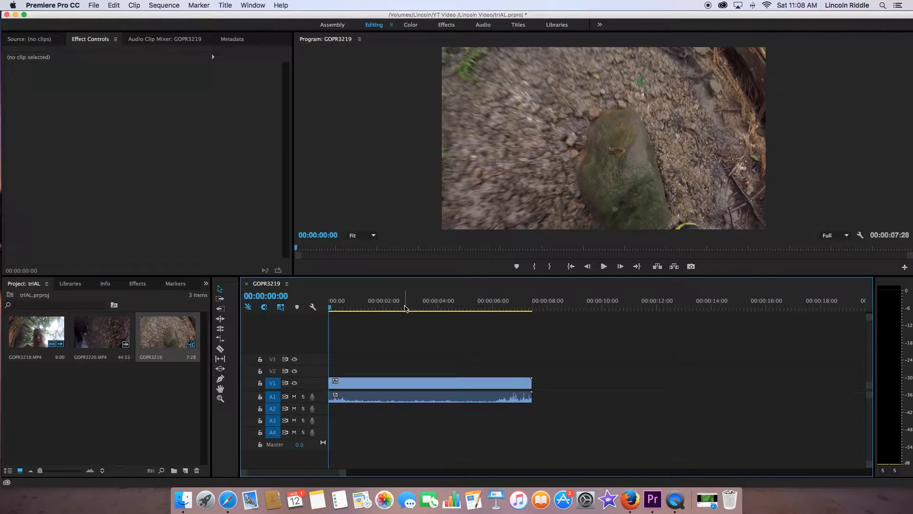
- Split the GOPR3219 clip with the Razor tool at 00:00:00:22 and at two further points, roughly 1 and 3 seconds in
{"action": "left_click_drag", "start_coordinate": [385, 300], "coordinate": [340, 320]}
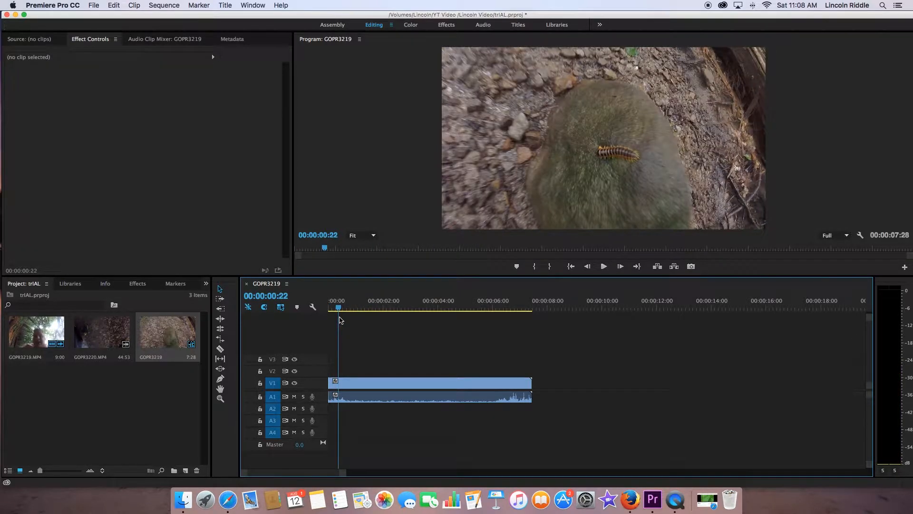
{"action": "key", "text": "c"}
{"action": "left_click", "coordinate": [363, 386]}
{"action": "key", "text": "v"}
{"action": "key", "text": "c"}
{"action": "left_click", "coordinate": [406, 383]}
- Delete the segment between the last two cuts and move the remaining segment back to close the gap
{"action": "key", "text": "v"}
{"action": "left_click", "coordinate": [387, 380]}
{"action": "key", "text": "BackSpace"}
{"action": "left_click_drag", "start_coordinate": [418, 381], "coordinate": [390, 382]}
- Play the sequence across the cuts to check the transitions between the segments
{"action": "key", "text": "space"}
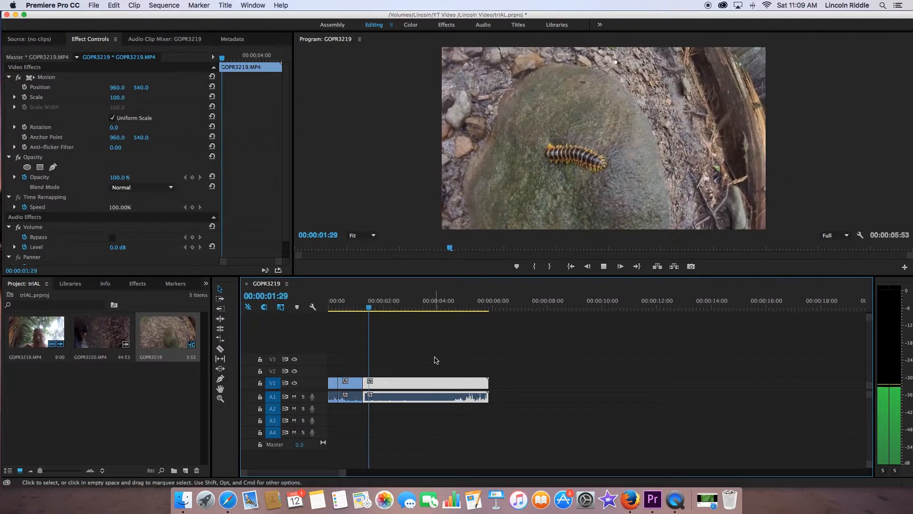
{"action": "left_click", "coordinate": [302, 330]}
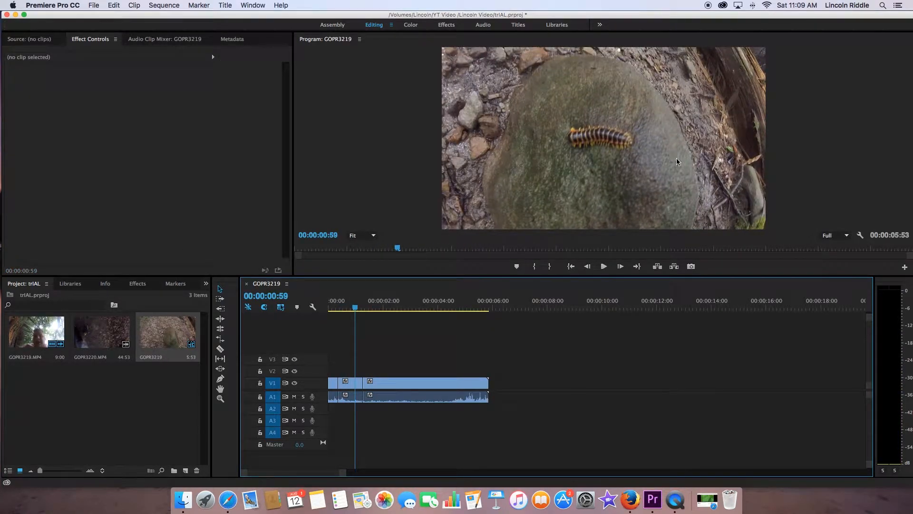
{"action": "key", "text": "space"}
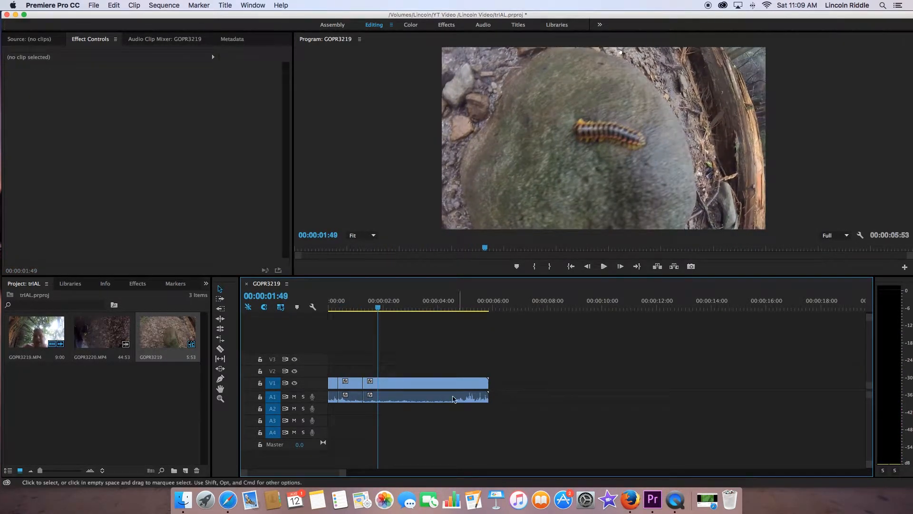
- Select the last clip segment and look over its source view, audio mixer, metadata and effect settings
{"action": "left_click", "coordinate": [404, 390]}
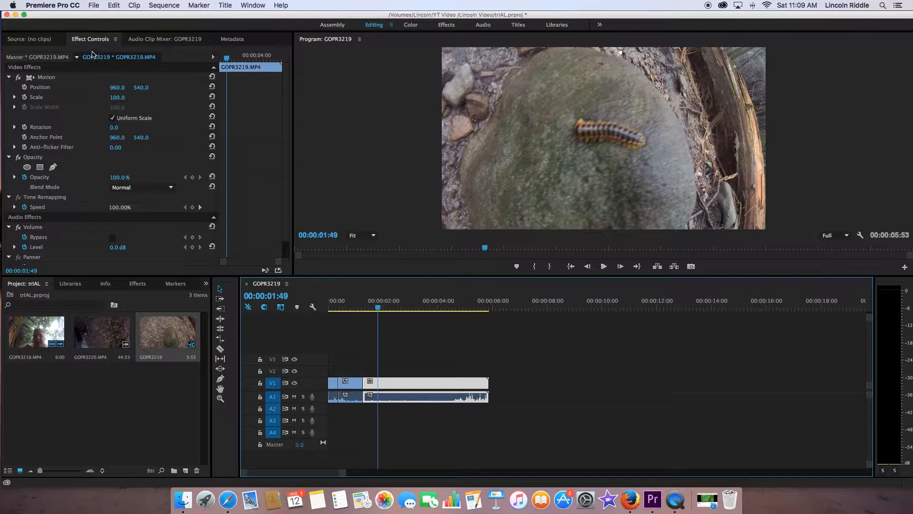
{"action": "left_click", "coordinate": [39, 41]}
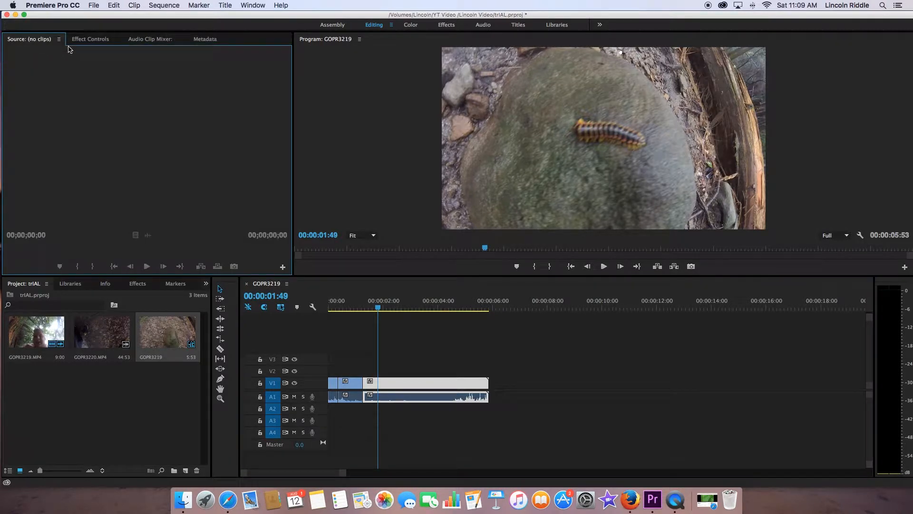
{"action": "left_click", "coordinate": [91, 39]}
{"action": "left_click", "coordinate": [147, 42]}
{"action": "left_click", "coordinate": [204, 40]}
{"action": "left_click", "coordinate": [90, 39]}
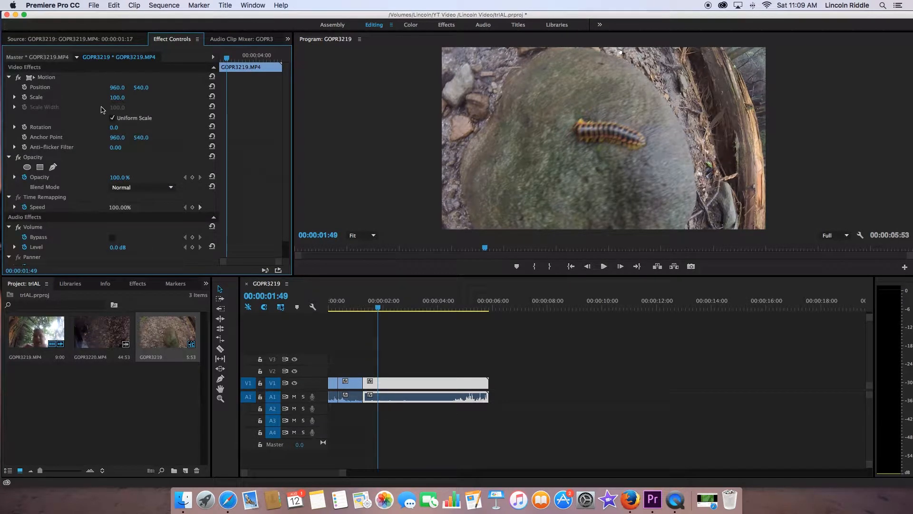
- Set the last segment's scale to 187 and rotation to 1.0°, and add an opacity keyframe at 100% at 00:00:01:49
{"action": "left_click_drag", "start_coordinate": [117, 88], "coordinate": [159, 100]}
{"action": "left_click_drag", "start_coordinate": [110, 128], "coordinate": [112, 128]}
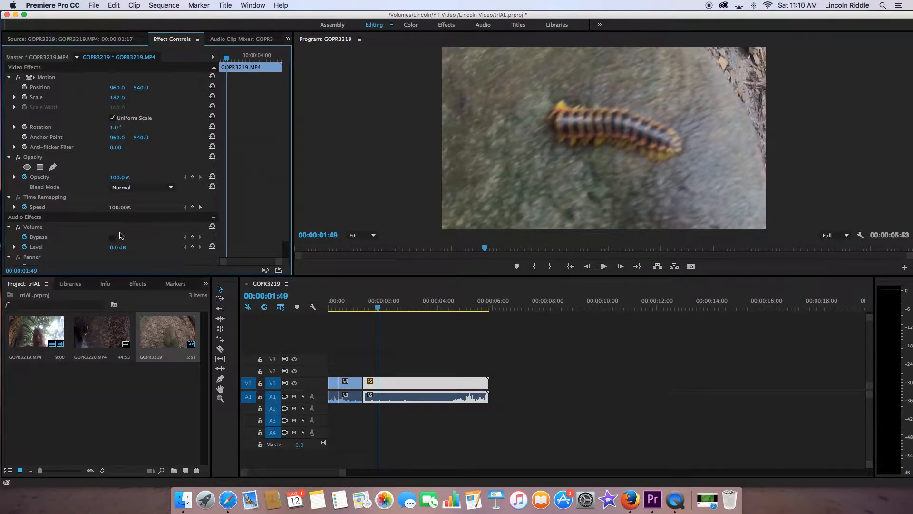
{"action": "mouse_move", "coordinate": [117, 178]}
{"action": "left_mouse_down"}
{"action": "mouse_move", "coordinate": [101, 178]}
{"action": "mouse_move", "coordinate": [122, 177]}
{"action": "left_mouse_up"}
{"action": "scroll", "coordinate": [119, 218], "scroll_direction": "down", "scroll_amount": 2}
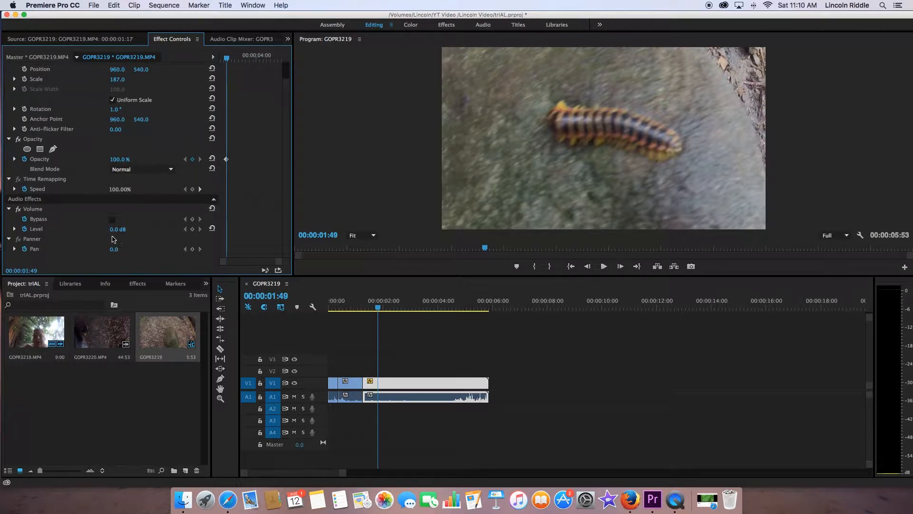
- Play the end of the sequence from about 00:00:04:25 to check its picture and sound
{"action": "left_click", "coordinate": [449, 307]}
{"action": "left_click", "coordinate": [553, 372]}
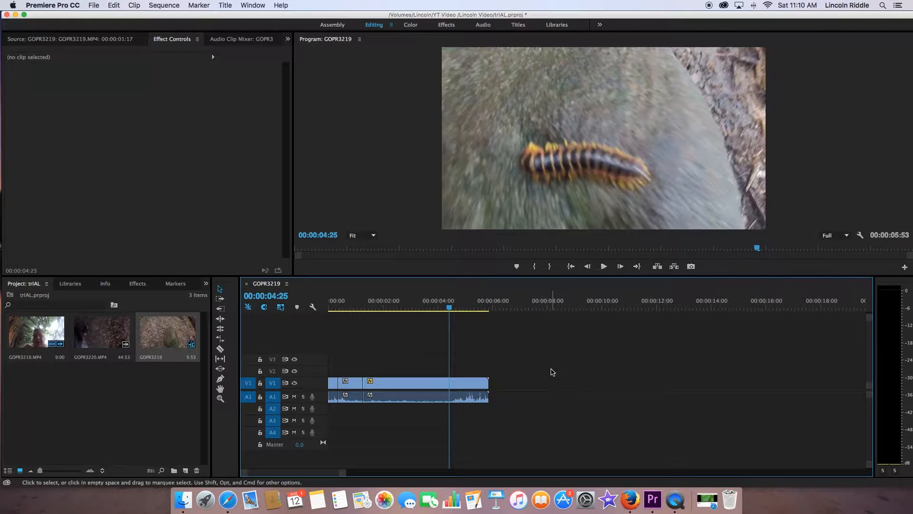
{"action": "key", "text": "space"}
{"action": "key", "text": "space"}
{"action": "left_click_drag", "start_coordinate": [480, 307], "coordinate": [463, 308]}
{"action": "scroll", "coordinate": [748, 311], "scroll_direction": "right", "scroll_amount": 2}
{"action": "key", "text": "space"}
{"action": "key", "text": "space"}
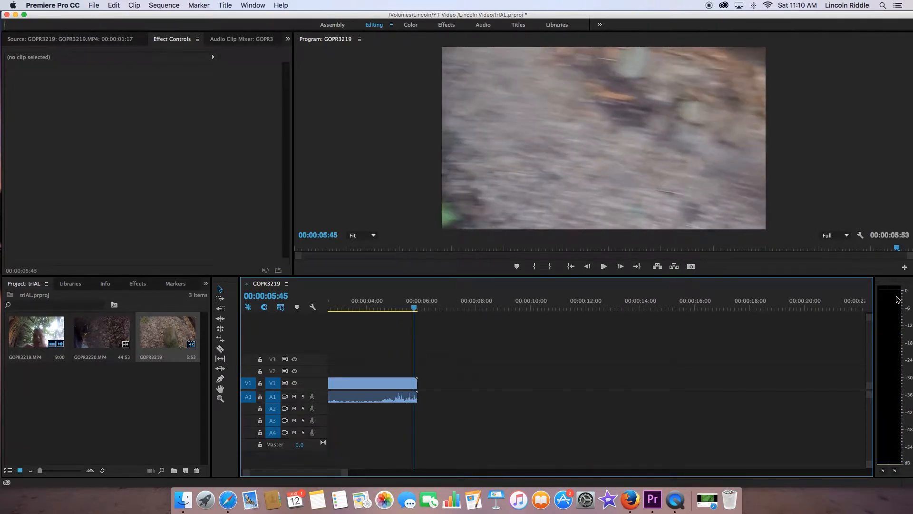
- Split the last segment at 00:00:04:33 with the Razor tool
{"action": "left_click", "coordinate": [389, 305]}
{"action": "left_click_drag", "start_coordinate": [389, 306], "coordinate": [381, 306]}
{"action": "key", "text": "c"}
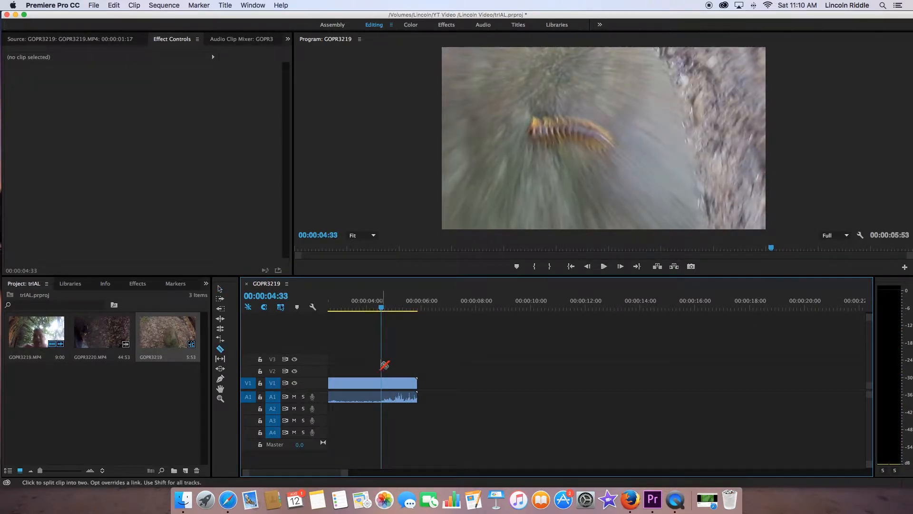
{"action": "left_click", "coordinate": [382, 383]}
{"action": "key", "text": "v"}
- Turn off volume animation for the segment after the new cut, set its level to -6.0 dB, and play it
{"action": "left_click", "coordinate": [395, 380]}
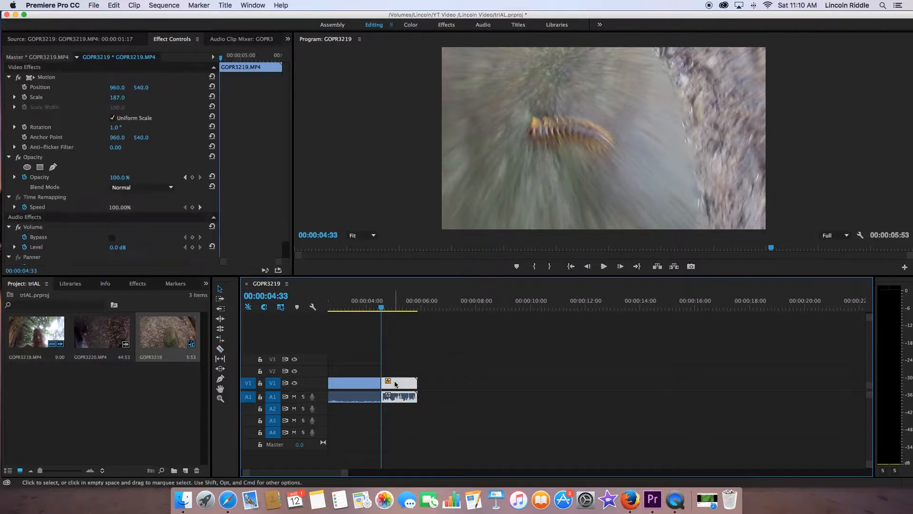
{"action": "scroll", "coordinate": [272, 190], "scroll_direction": "down", "scroll_amount": 2}
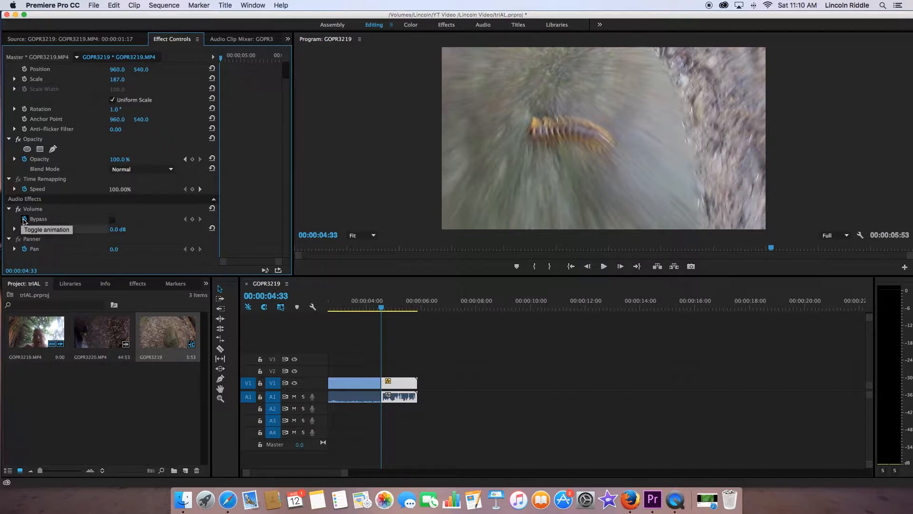
{"action": "left_click", "coordinate": [125, 229]}
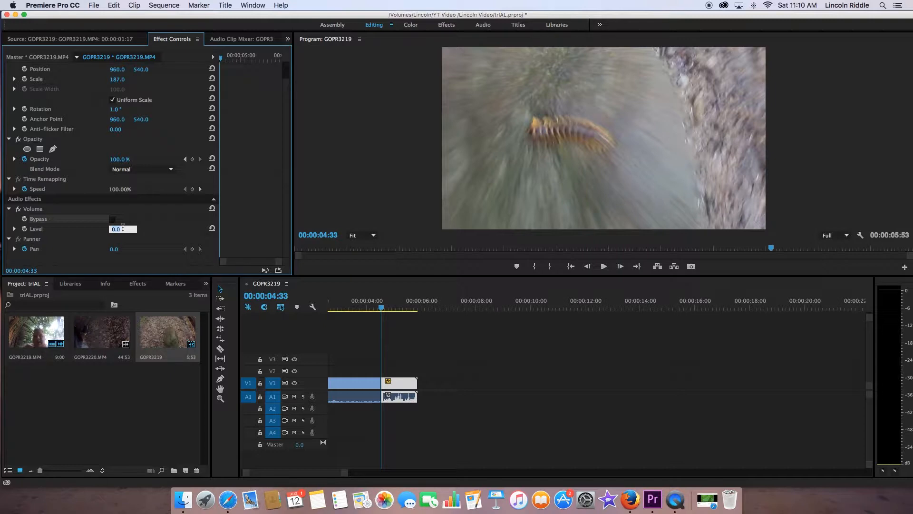
{"action": "key", "text": "Return"}
{"action": "key", "text": "space"}
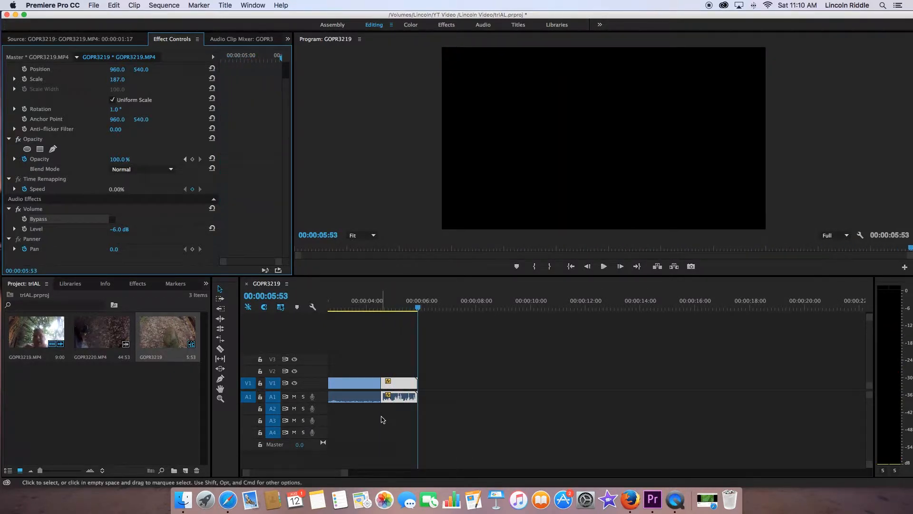
{"action": "key", "text": "space"}
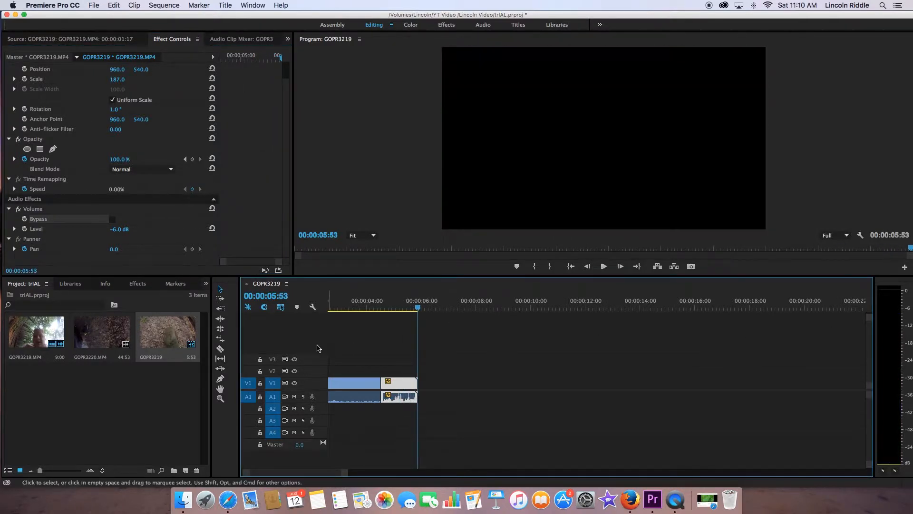
- Turn off volume animation for the segment before the last cut, set its level to 6.0 dB, and play it
{"action": "left_click_drag", "start_coordinate": [318, 473], "coordinate": [302, 472]}
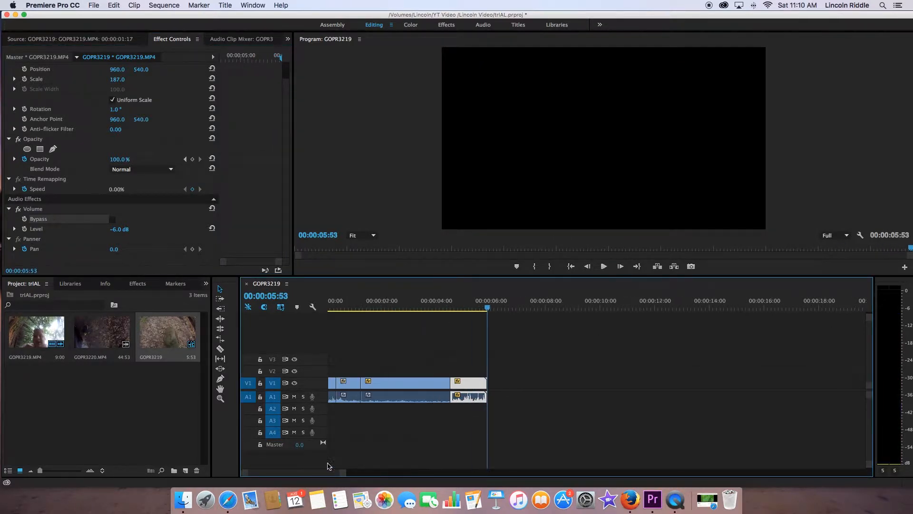
{"action": "left_click", "coordinate": [363, 303]}
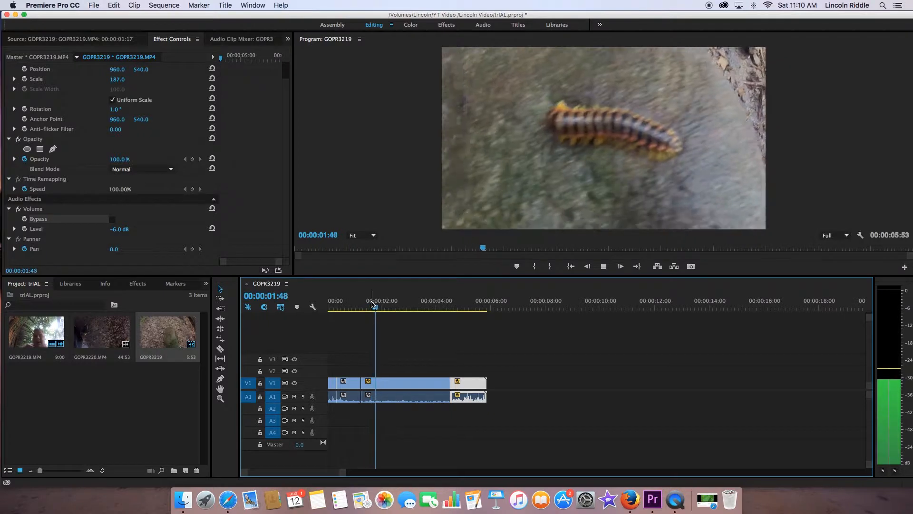
{"action": "left_click", "coordinate": [381, 380]}
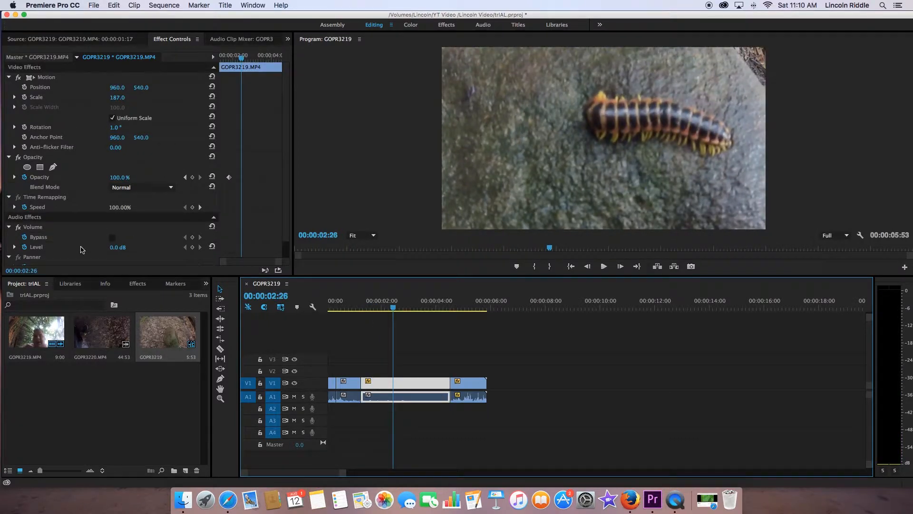
{"action": "left_click", "coordinate": [30, 250]}
{"action": "left_click", "coordinate": [117, 247]}
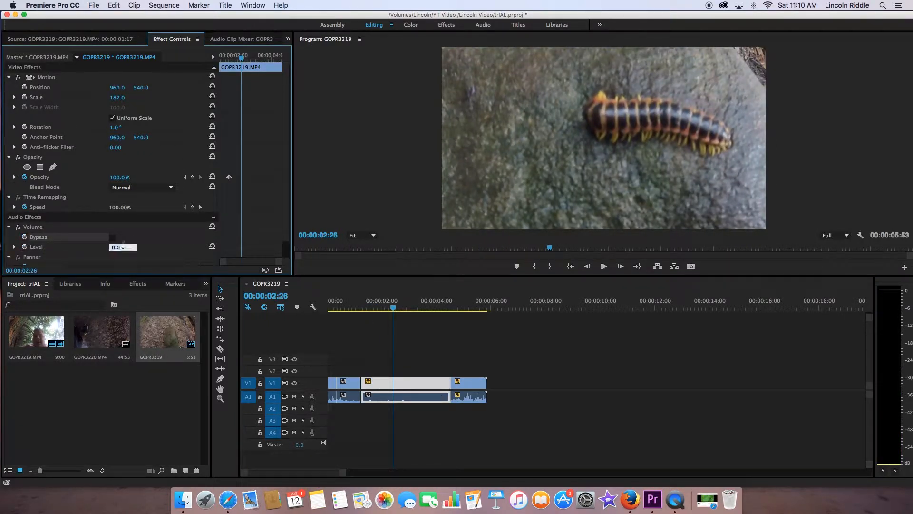
{"action": "key", "text": "Return"}
{"action": "key", "text": "space"}
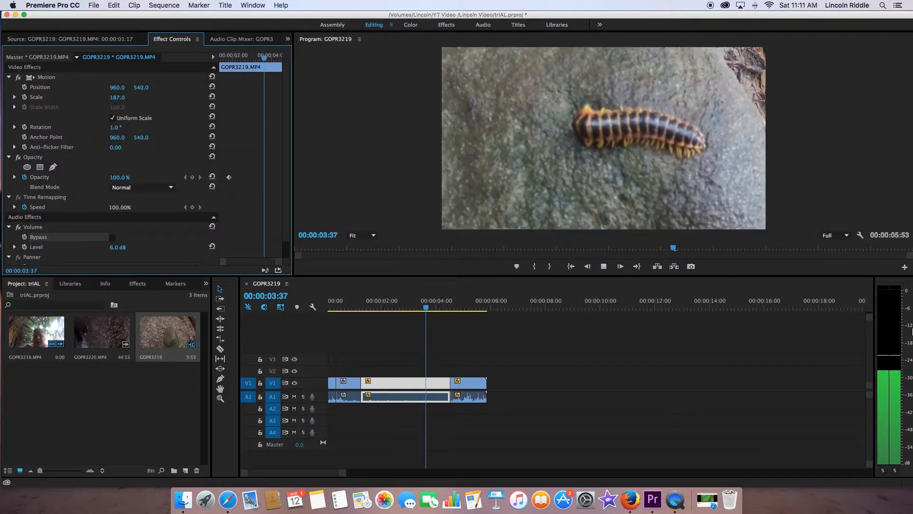
{"action": "key", "text": "space"}
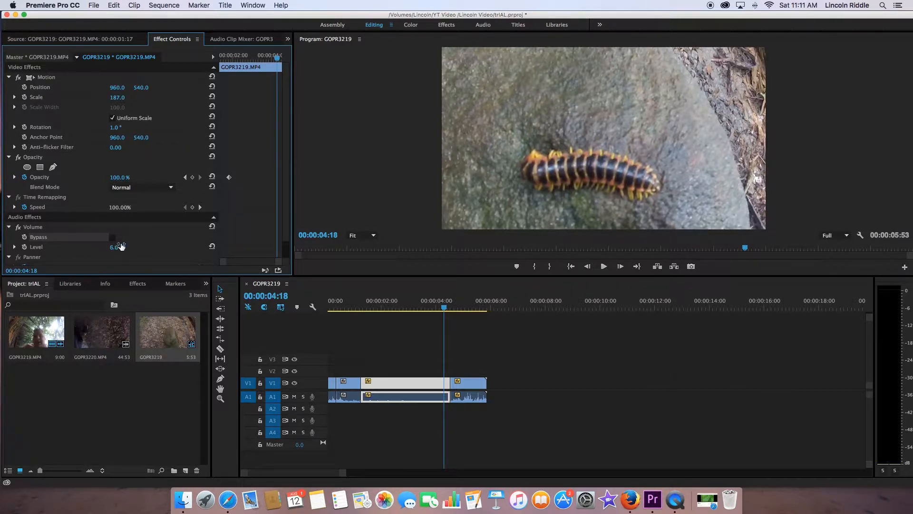
{"action": "scroll", "coordinate": [113, 234], "scroll_direction": "down", "scroll_amount": 1}
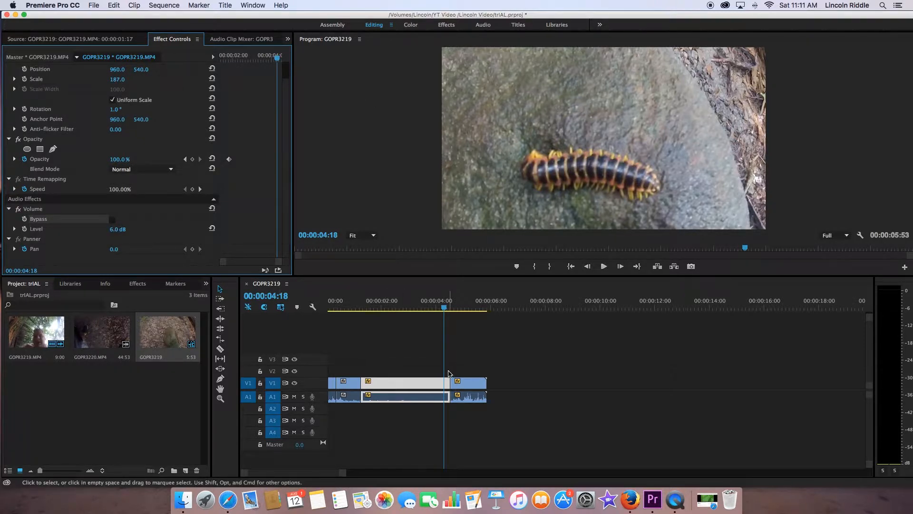
{"action": "left_click", "coordinate": [381, 371]}
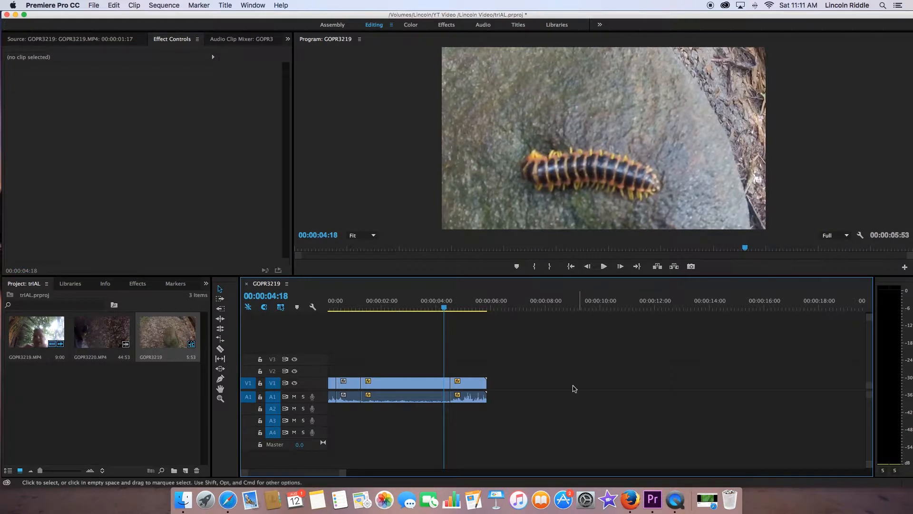
{"action": "left_click_drag", "start_coordinate": [325, 473], "coordinate": [309, 473]}
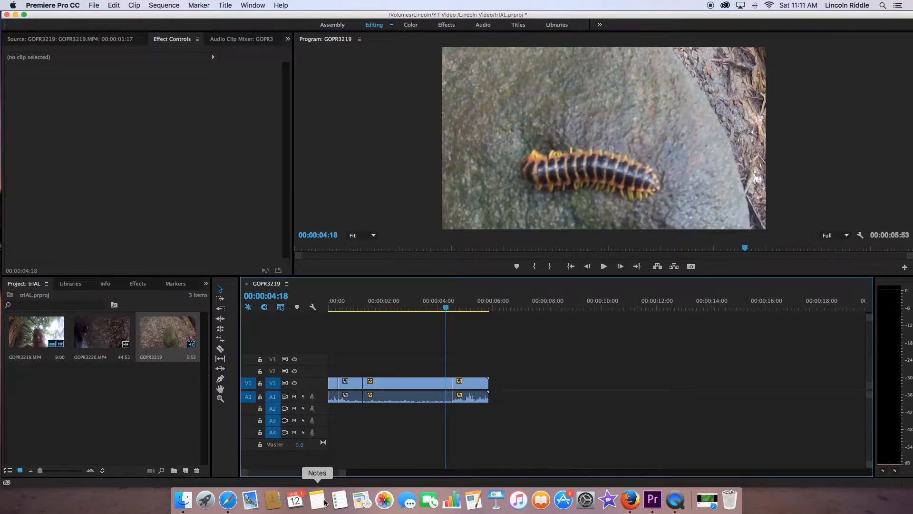
- Create a new sequence and place GOPR3220.MP4 at its start, keeping the existing sequence settings
{"action": "right_click", "coordinate": [139, 450]}
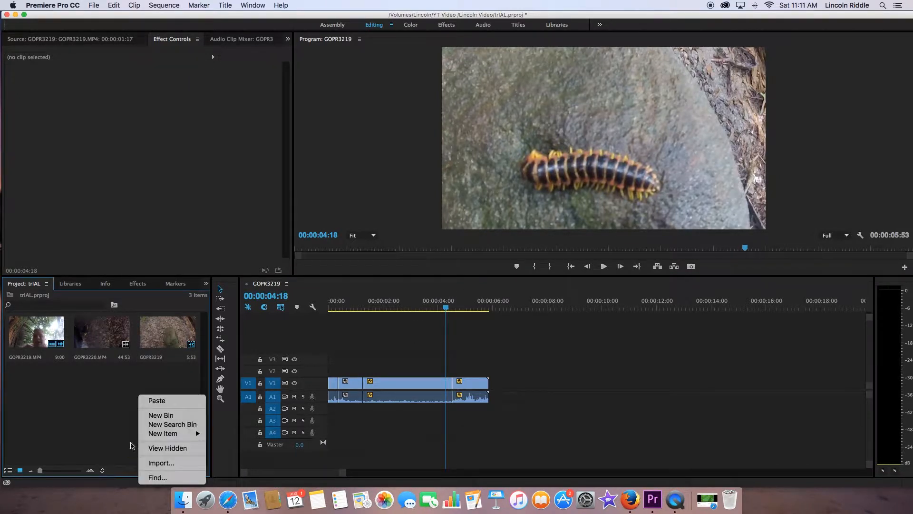
{"action": "left_click", "coordinate": [132, 446]}
{"action": "right_click", "coordinate": [150, 444]}
{"action": "mouse_move", "coordinate": [164, 437]}
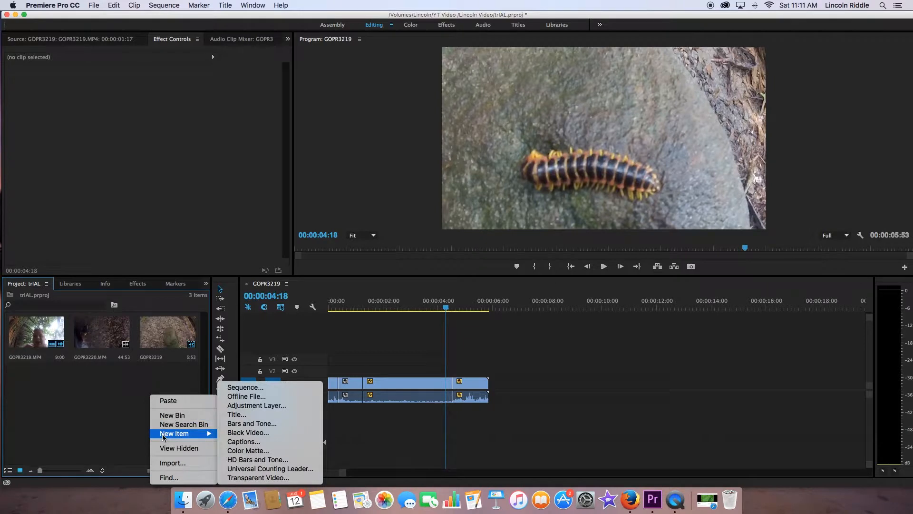
{"action": "left_click", "coordinate": [245, 387]}
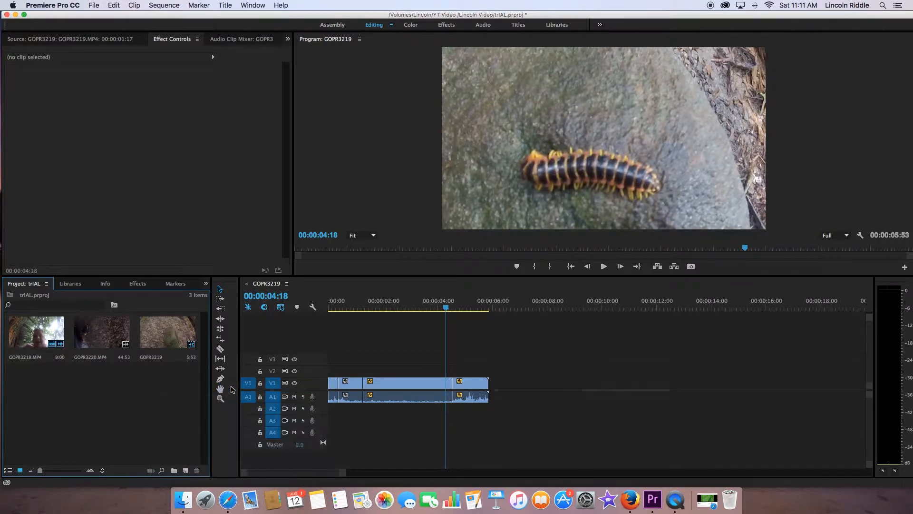
{"action": "left_click_drag", "start_coordinate": [102, 329], "coordinate": [323, 382]}
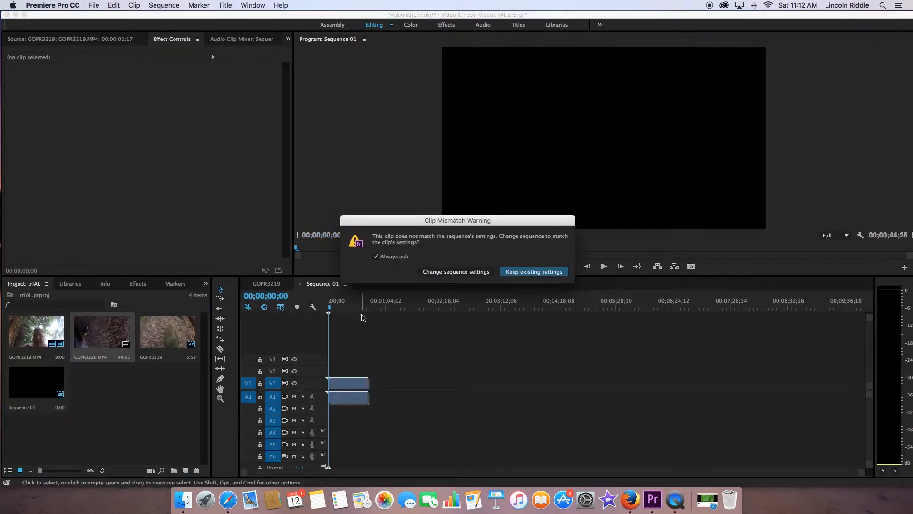
{"action": "left_click", "coordinate": [529, 272]}
- Preview the new sequence from its start and compare it with the GOPR3219 sequence before returning to the new one
{"action": "left_click", "coordinate": [336, 313]}
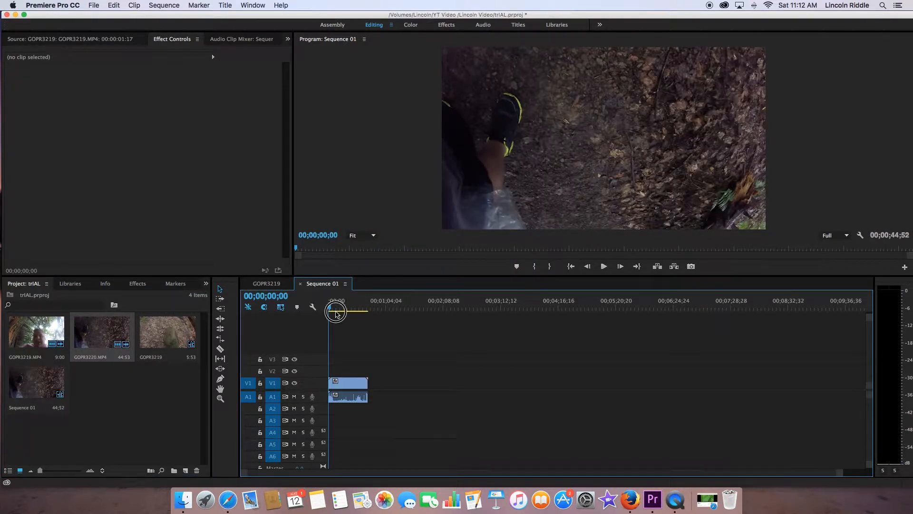
{"action": "left_click", "coordinate": [337, 304]}
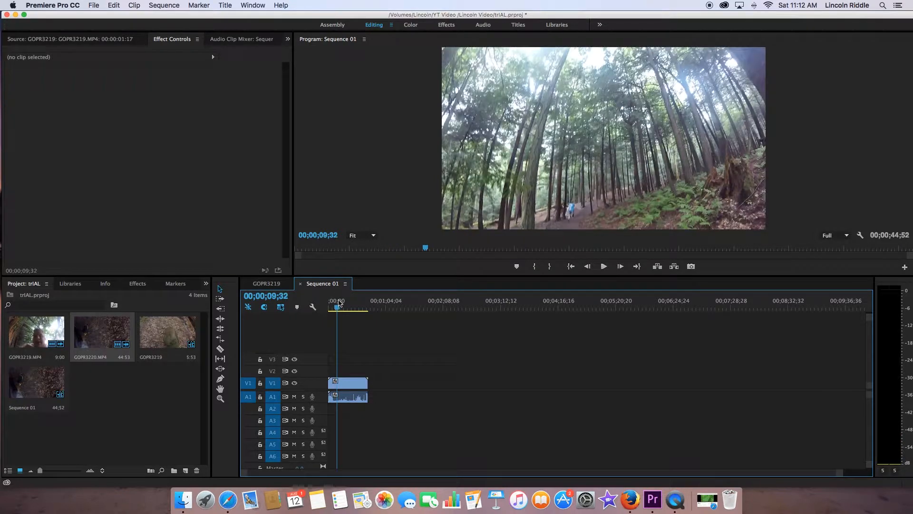
{"action": "key", "text": "space"}
{"action": "left_click_drag", "start_coordinate": [338, 303], "coordinate": [314, 306]}
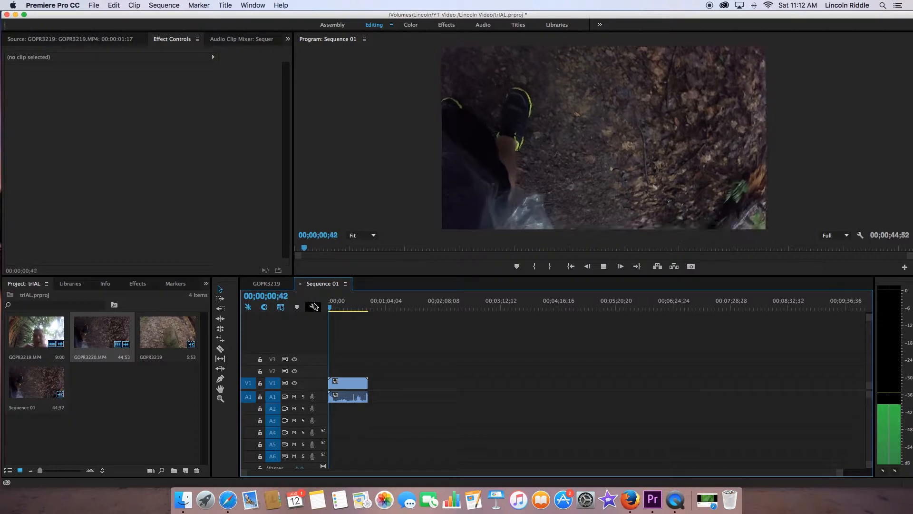
{"action": "key", "text": "space"}
{"action": "left_click", "coordinate": [268, 284]}
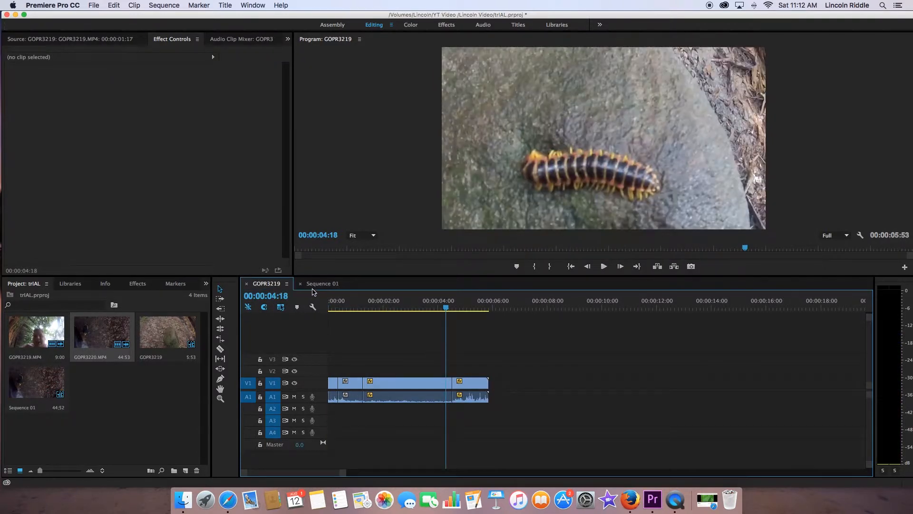
{"action": "left_click", "coordinate": [316, 285]}
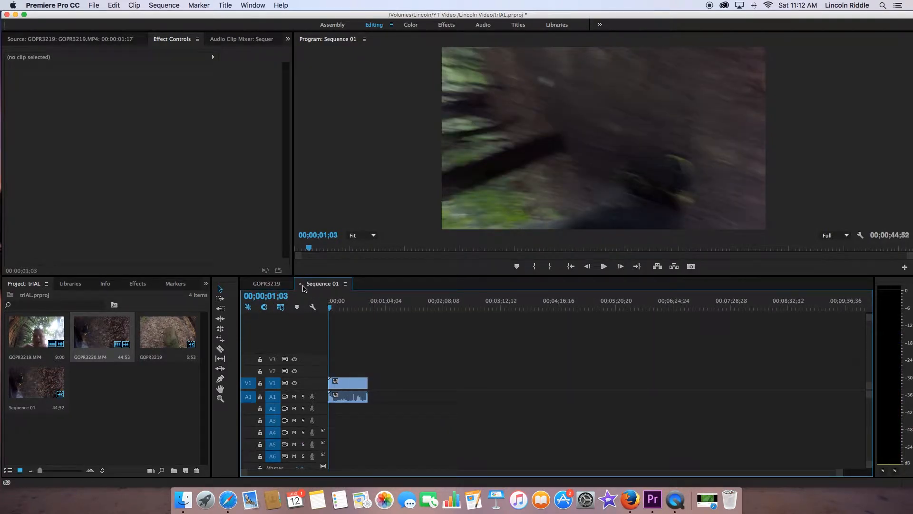
- In Sequence 01, cut the GOPR3220.MP4 clip at about 00;00;15;21
{"action": "left_click", "coordinate": [279, 286]}
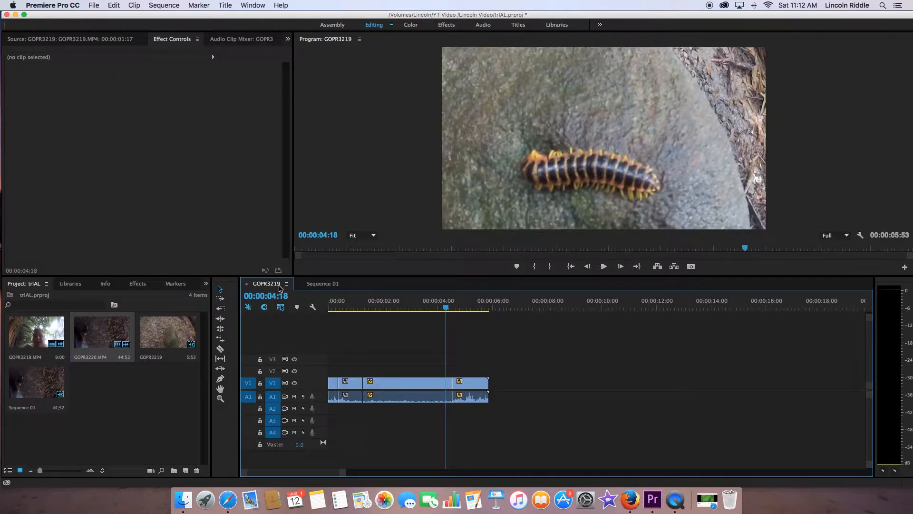
{"action": "left_click", "coordinate": [308, 285]}
{"action": "left_click", "coordinate": [341, 301]}
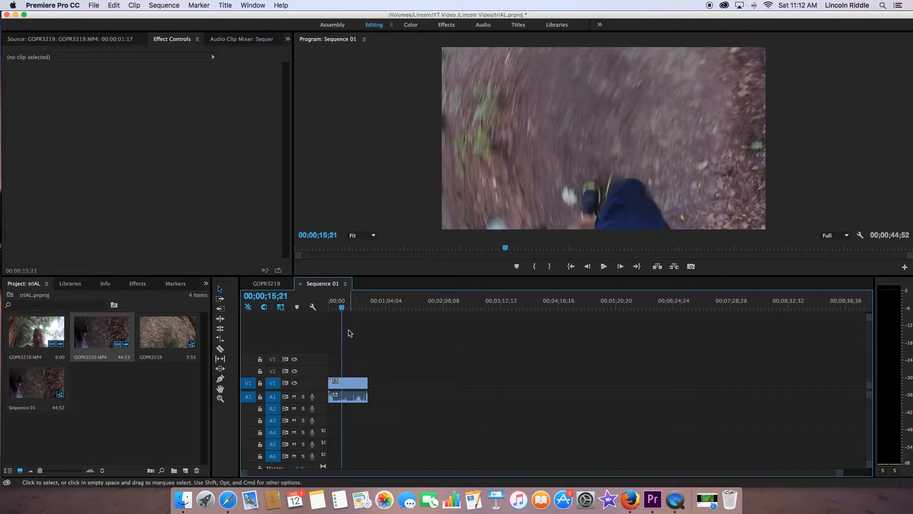
{"action": "key", "text": "c"}
{"action": "left_click", "coordinate": [343, 383]}
{"action": "key", "text": "v"}
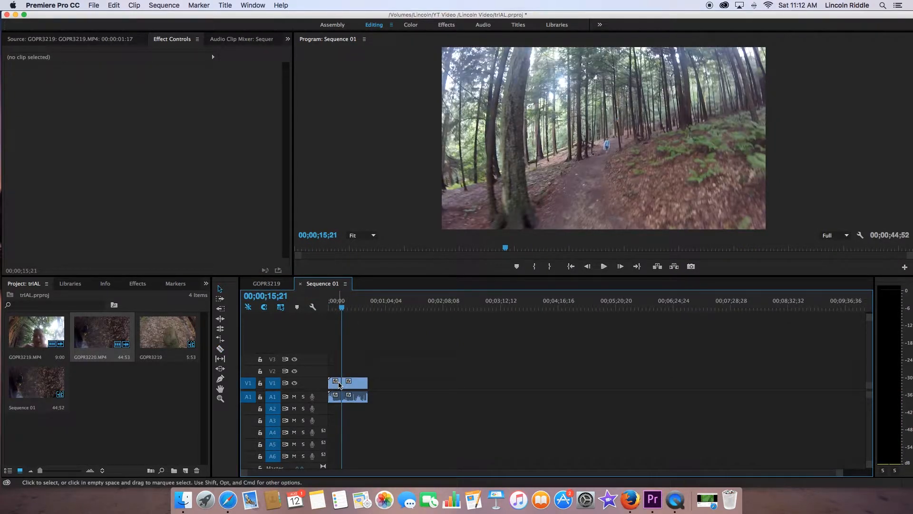
- Delete the segment before the cut in Sequence 01 and move the remaining clip back to near the sequence's start
{"action": "left_click", "coordinate": [339, 385]}
{"action": "key", "text": "Delete"}
{"action": "left_click_drag", "start_coordinate": [363, 383], "coordinate": [350, 383]}
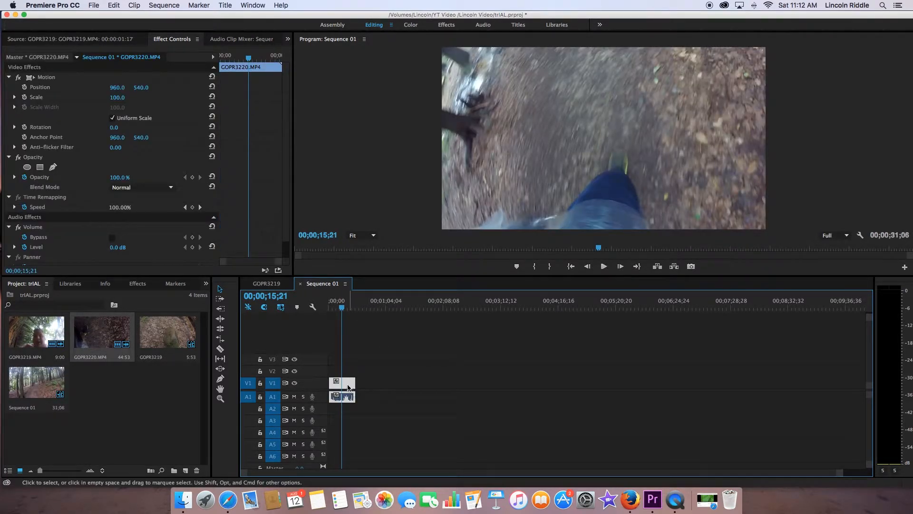
- Play Sequence 01 from its beginning and try to move the clip flush against the sequence start
{"action": "left_click_drag", "start_coordinate": [339, 301], "coordinate": [308, 315]}
{"action": "key", "text": "space"}
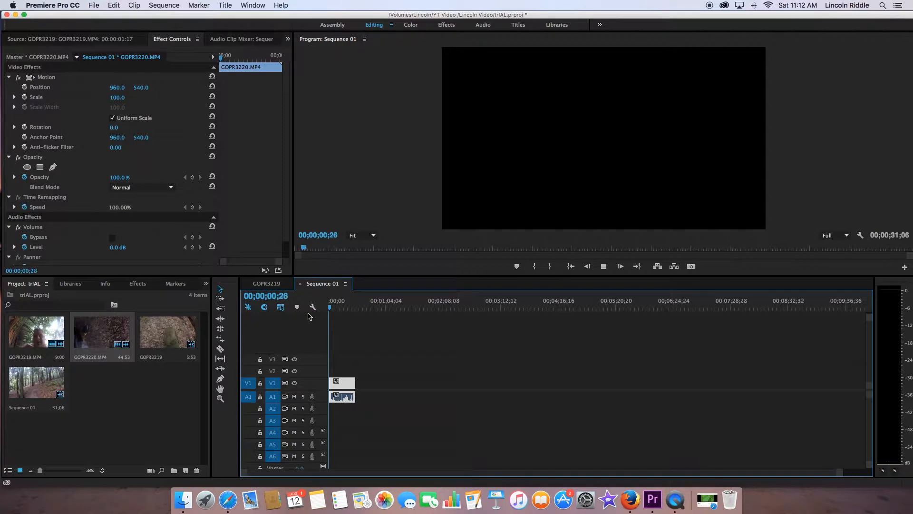
{"action": "left_click", "coordinate": [407, 369]}
{"action": "left_click_drag", "start_coordinate": [340, 382], "coordinate": [321, 386]}
- Nest Sequence 01 at the end of the GOPR3219 sequence and play across the join
{"action": "left_click", "coordinate": [268, 286]}
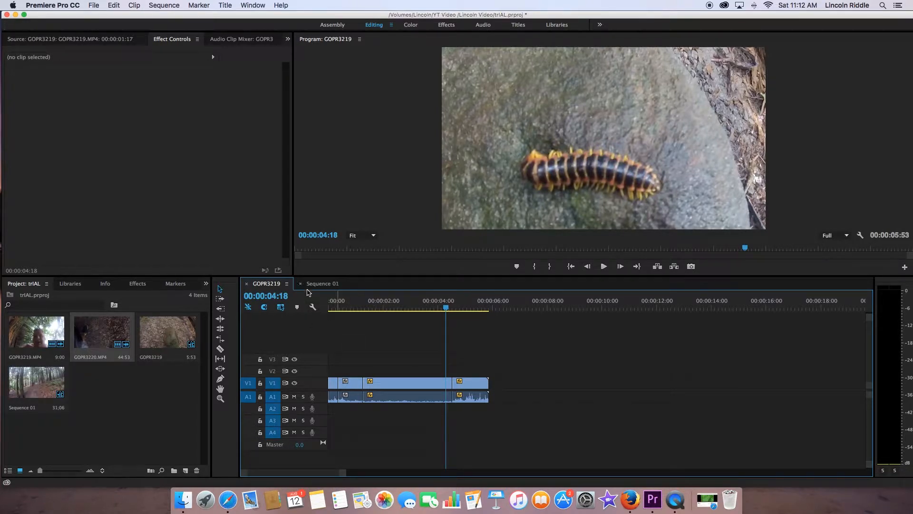
{"action": "left_click_drag", "start_coordinate": [36, 382], "coordinate": [494, 398]}
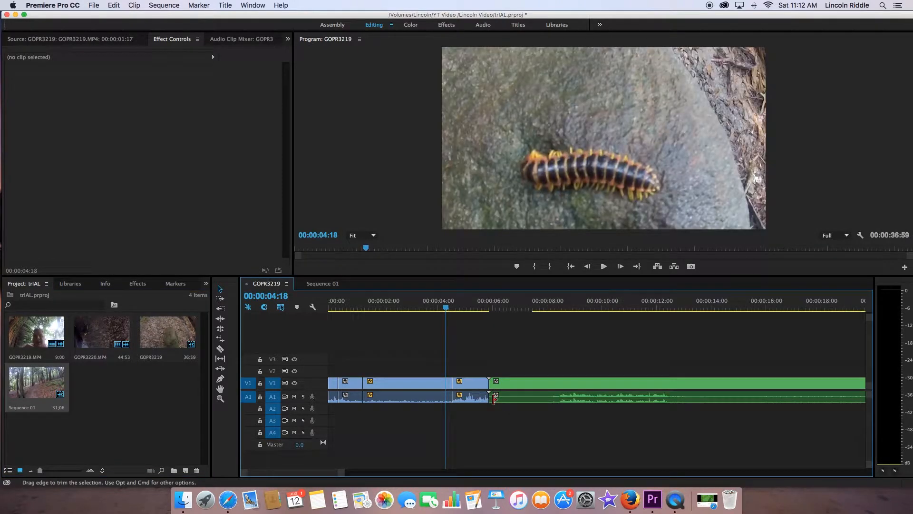
{"action": "key", "text": "space"}
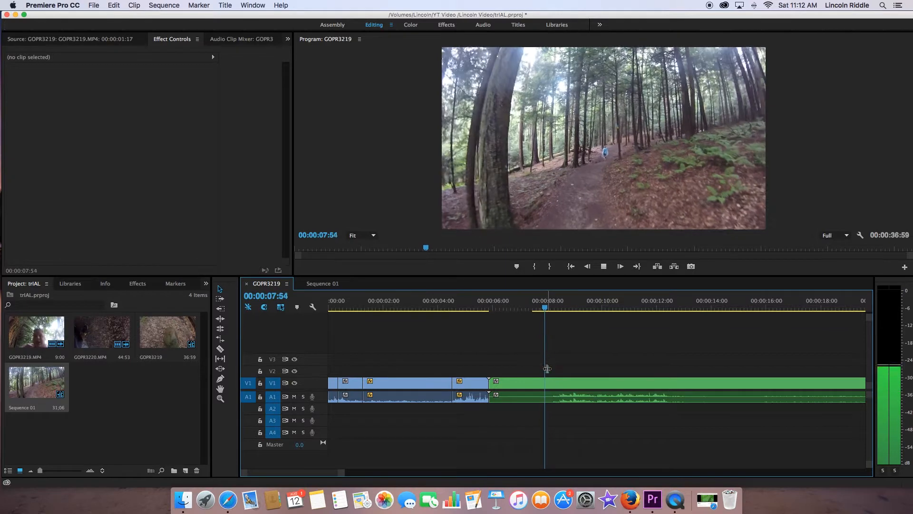
- Trim the start of the nested Sequence 01 at 00:00:07:30, close the gap before it, and play across the join
{"action": "left_click_drag", "start_coordinate": [546, 308], "coordinate": [534, 315]}
{"action": "left_click_drag", "start_coordinate": [534, 381], "coordinate": [512, 380]}
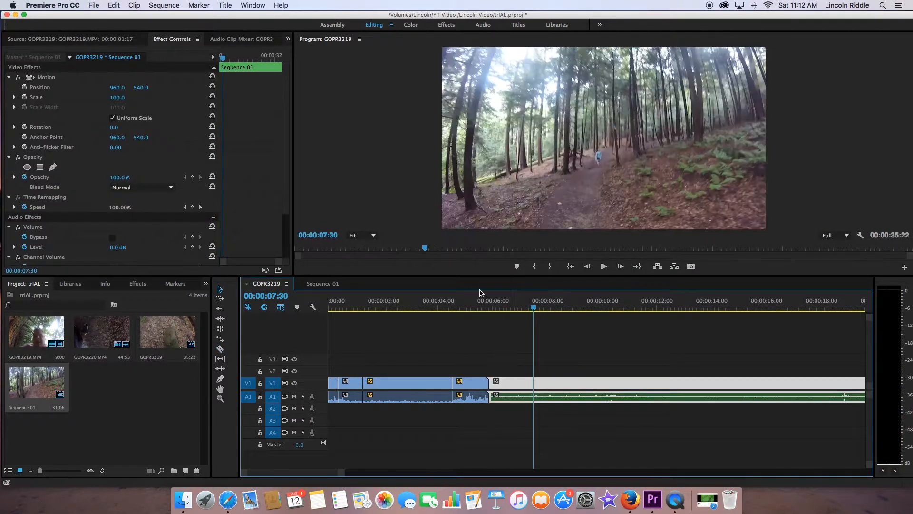
{"action": "key", "text": "Up"}
{"action": "key", "text": "space"}
{"action": "left_click", "coordinate": [570, 347]}
{"action": "key", "text": "space"}
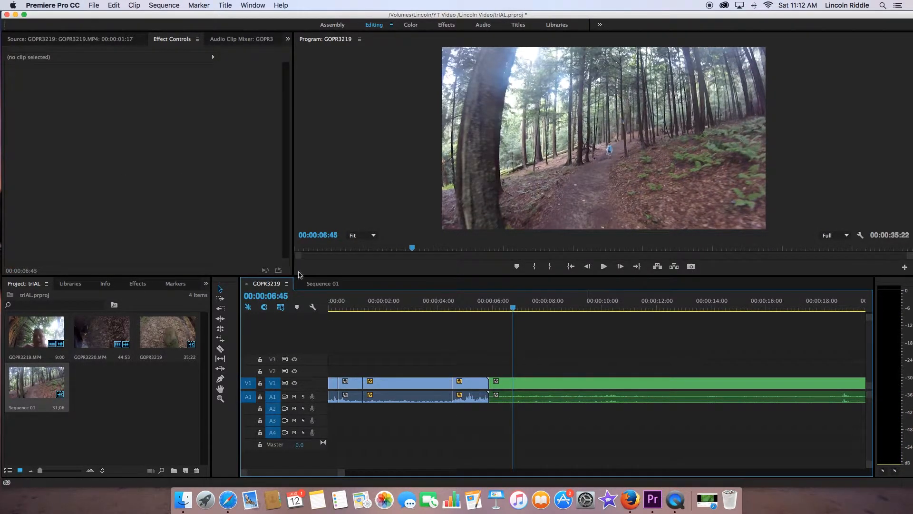
- Compare Sequence 01 with the GOPR3219 sequence, opening it also from its nested clip, and return to GOPR3219
{"action": "left_click", "coordinate": [328, 283]}
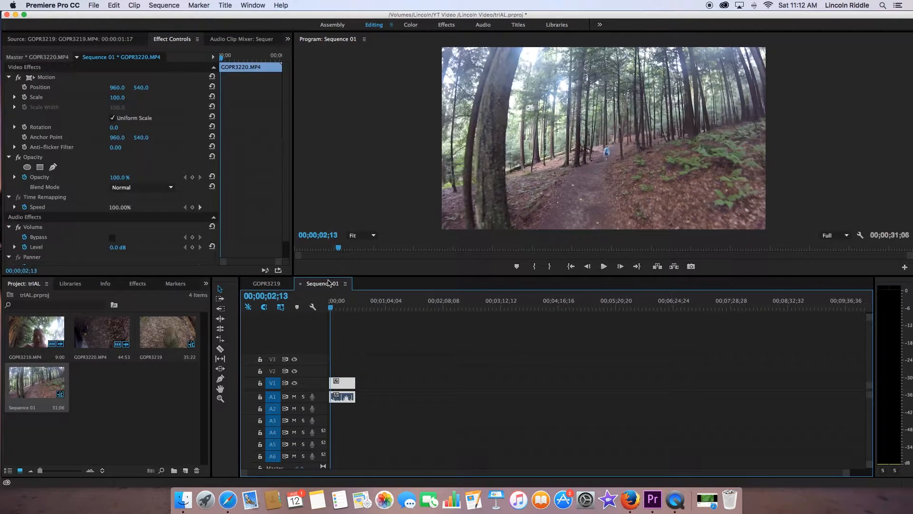
{"action": "left_click", "coordinate": [269, 283]}
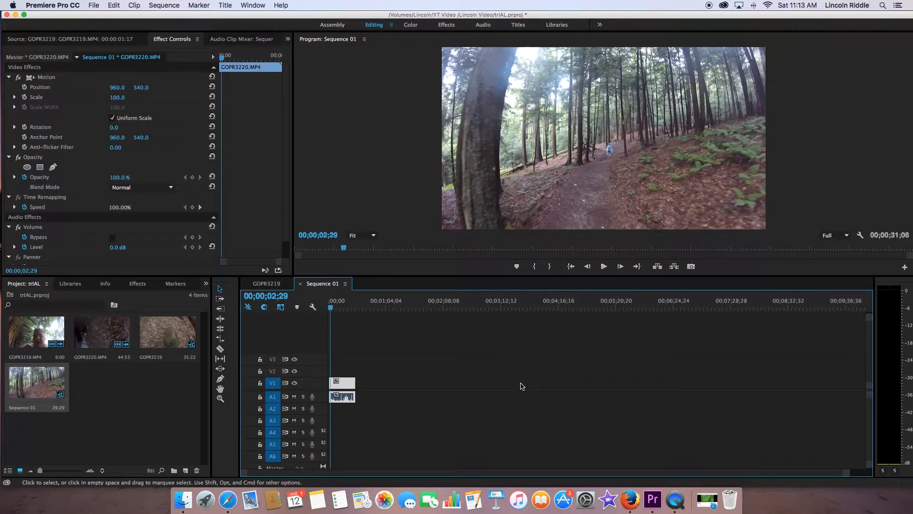
{"action": "left_click", "coordinate": [265, 284]}
{"action": "double_click", "coordinate": [523, 379]}
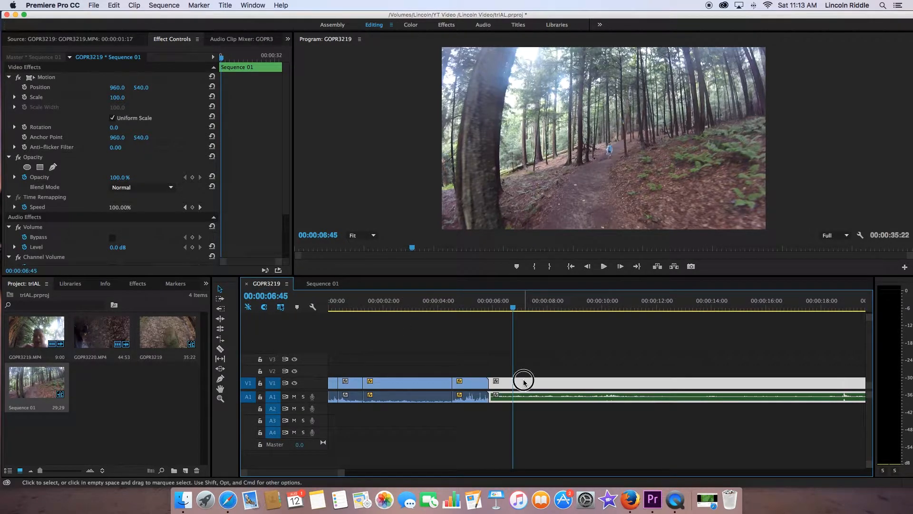
{"action": "left_click", "coordinate": [266, 283]}
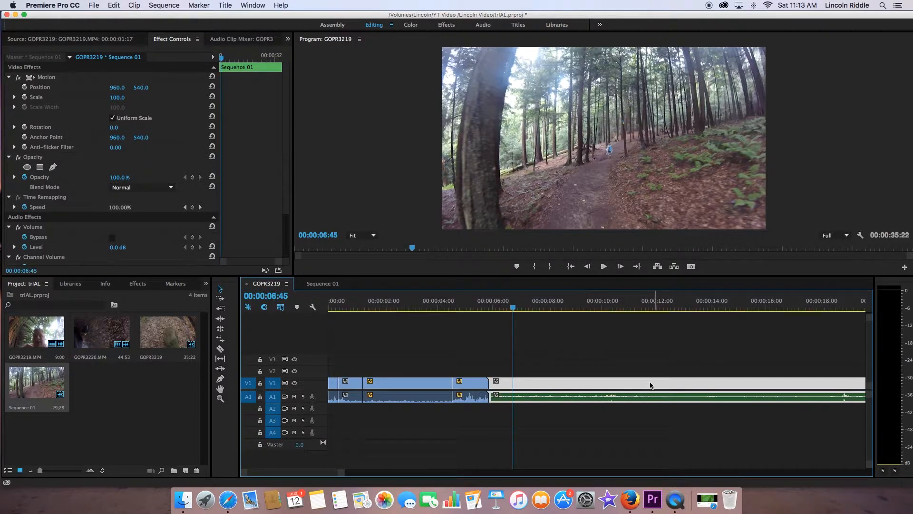
- Scrub through and play the combined GOPR3219 sequence, covering the original clips and the nested sequence
{"action": "left_click", "coordinate": [599, 372]}
{"action": "mouse_move", "coordinate": [561, 308]}
{"action": "left_mouse_down"}
{"action": "mouse_move", "coordinate": [583, 312]}
{"action": "mouse_move", "coordinate": [563, 316]}
{"action": "left_mouse_up"}
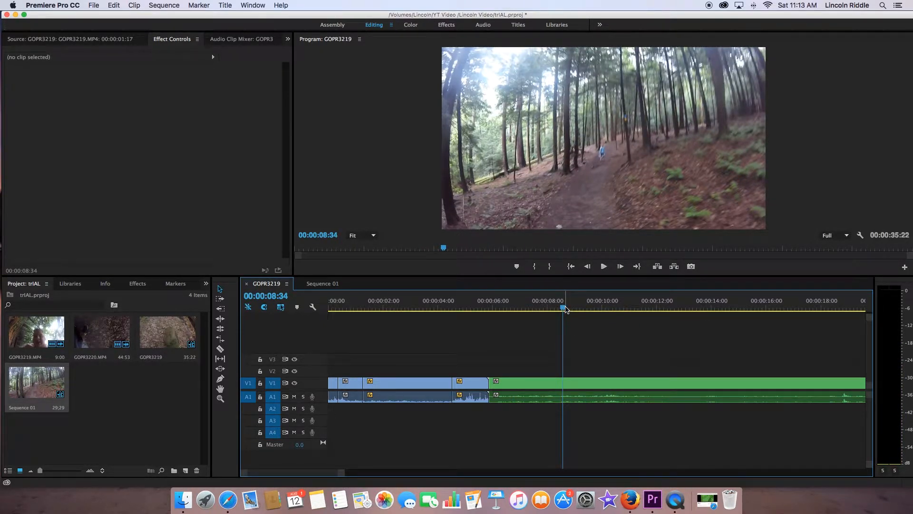
{"action": "left_click_drag", "start_coordinate": [565, 309], "coordinate": [422, 320]}
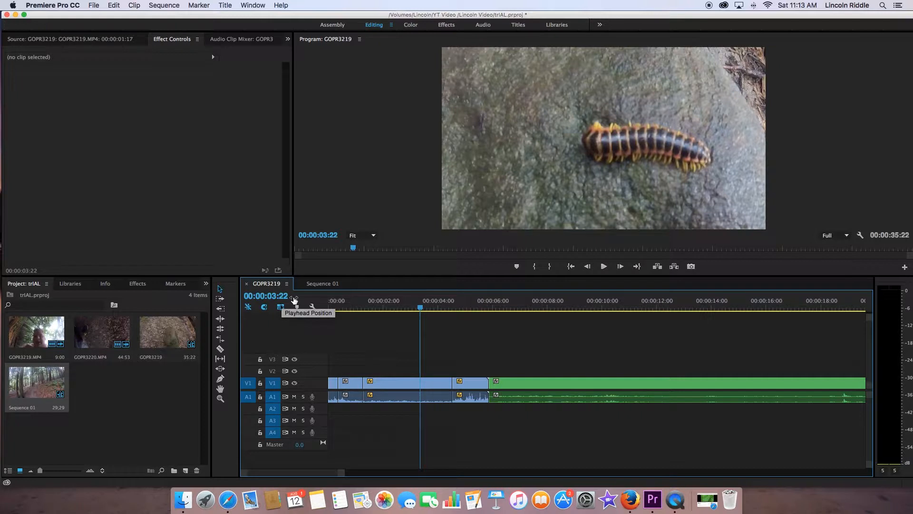
{"action": "key", "text": "space"}
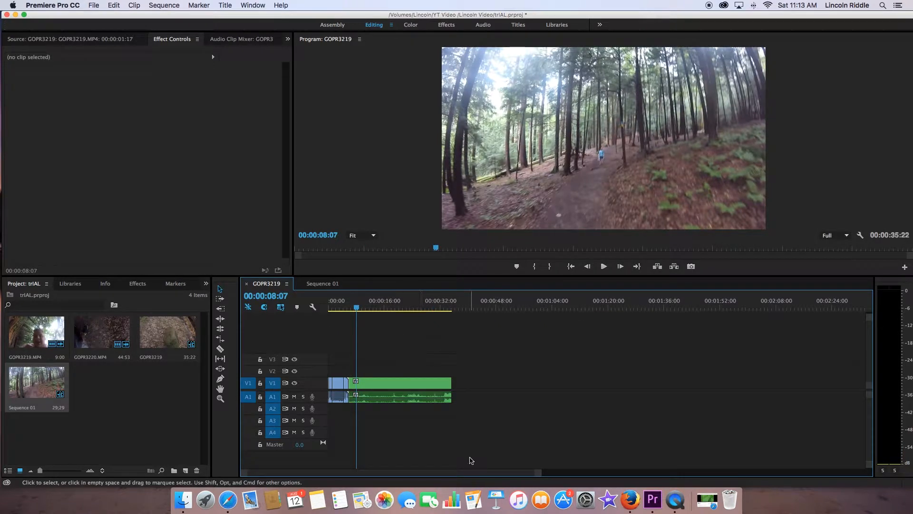
{"action": "left_click_drag", "start_coordinate": [541, 476], "coordinate": [469, 473]}
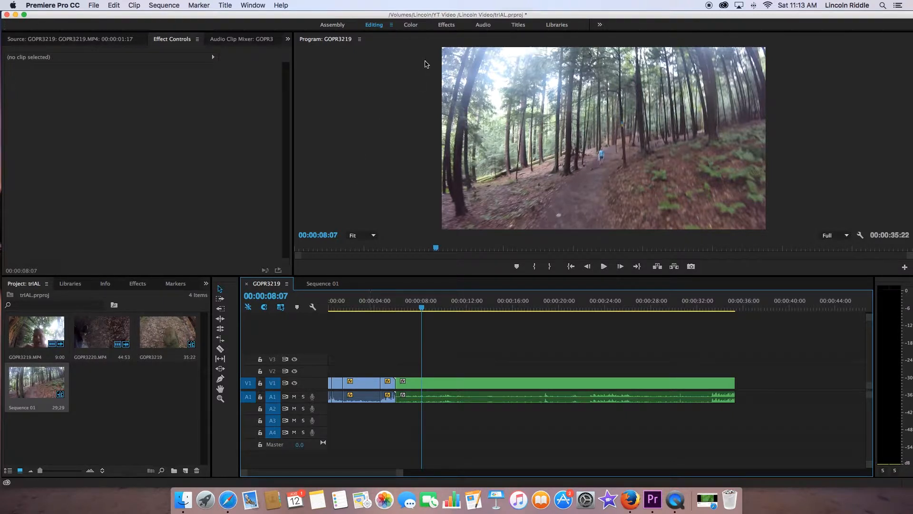
- Switch to the Titles workspace, create a 1920 x 1080 title named Title 01, and enter the text "Test"
{"action": "left_click", "coordinate": [517, 25]}
{"action": "left_click", "coordinate": [325, 52]}
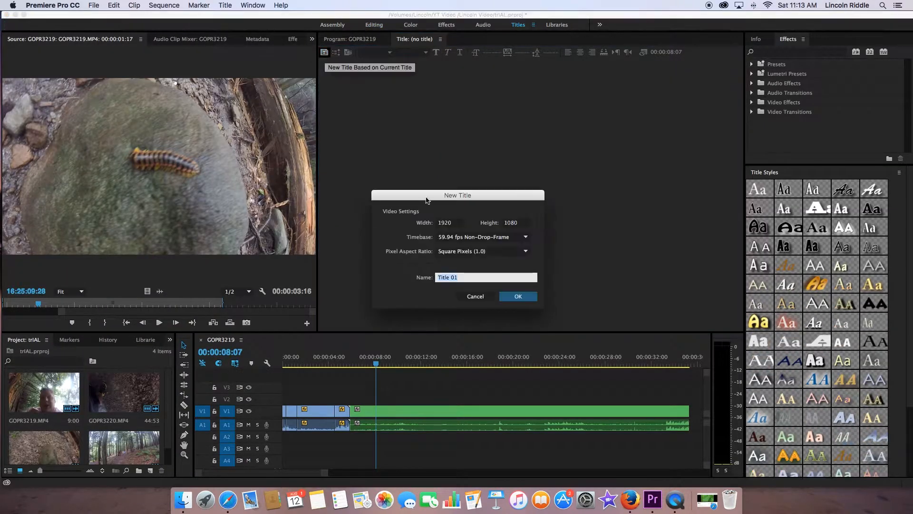
{"action": "key", "text": "Return"}
{"action": "type", "text": "Test"}
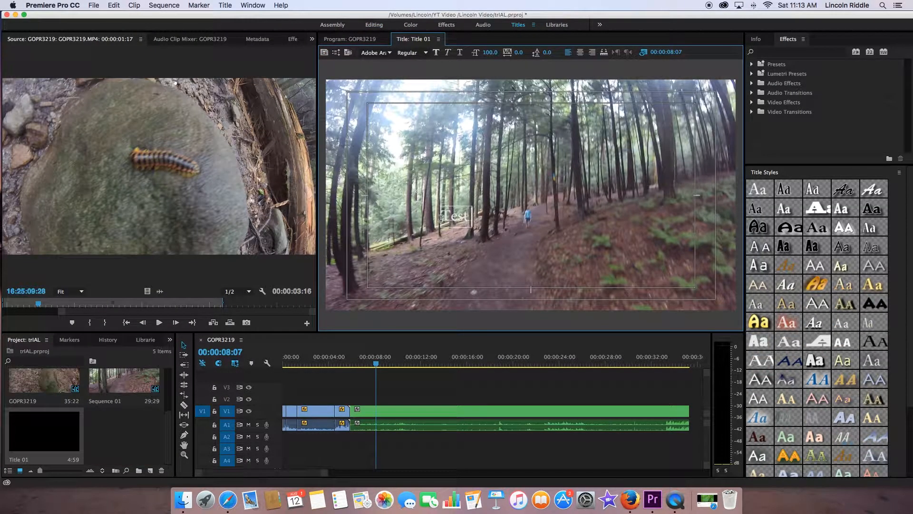
- Set the title text's font to KufiStandardGK Regular with a font size of 406
{"action": "left_click", "coordinate": [770, 173]}
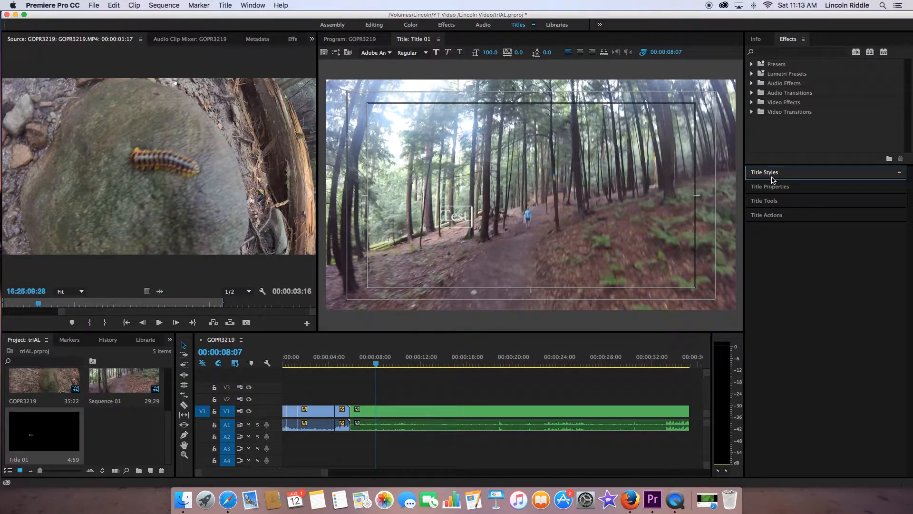
{"action": "left_click", "coordinate": [773, 188]}
{"action": "left_click", "coordinate": [862, 272]}
{"action": "left_click", "coordinate": [904, 273]}
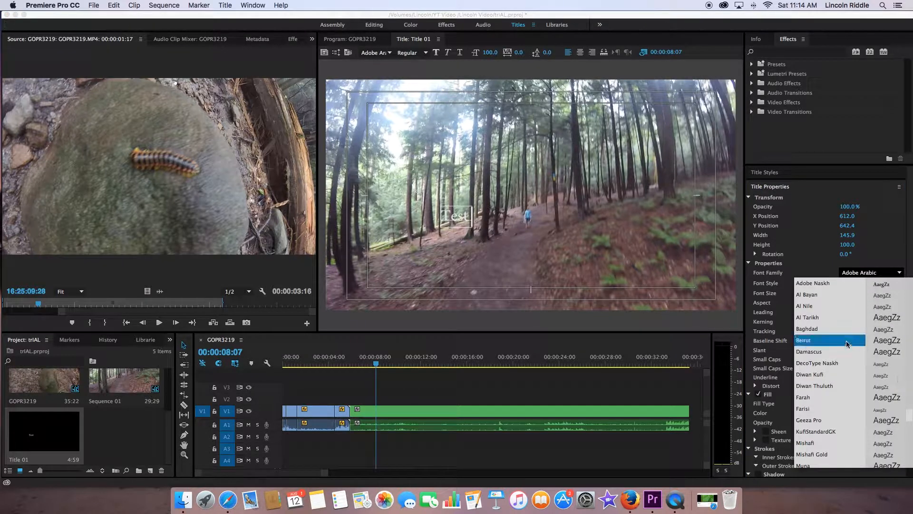
{"action": "left_click", "coordinate": [820, 317]}
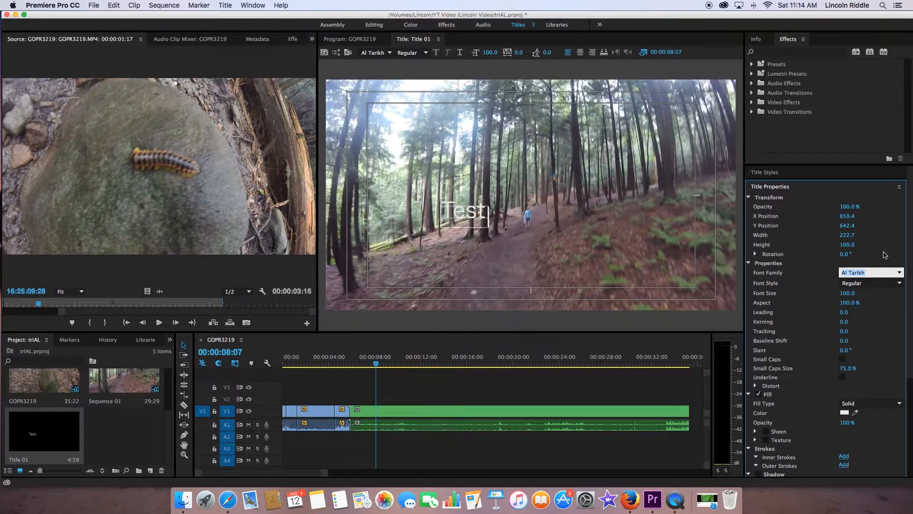
{"action": "left_click", "coordinate": [899, 284]}
{"action": "left_click", "coordinate": [895, 292]}
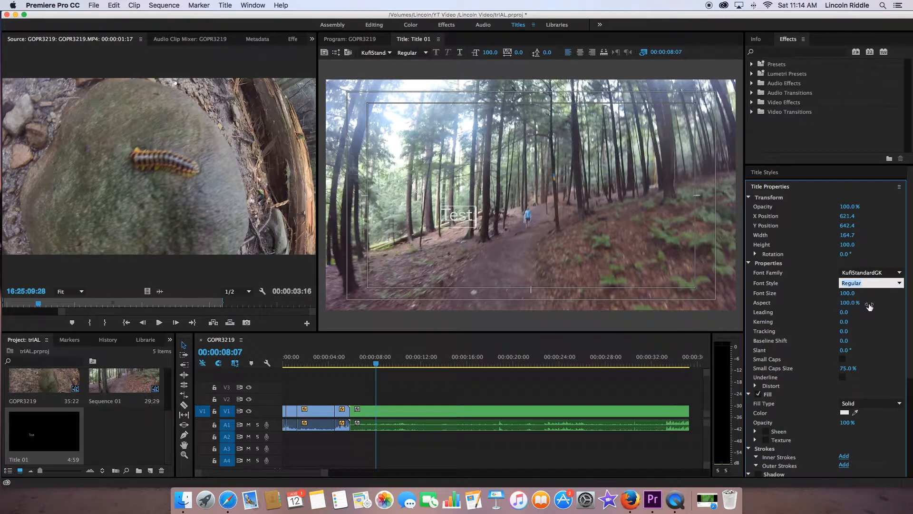
{"action": "left_click_drag", "start_coordinate": [848, 293], "coordinate": [912, 293]}
- Change the title text's fill color to a very dark, nearly black red
{"action": "scroll", "coordinate": [840, 354], "scroll_direction": "down", "scroll_amount": 3}
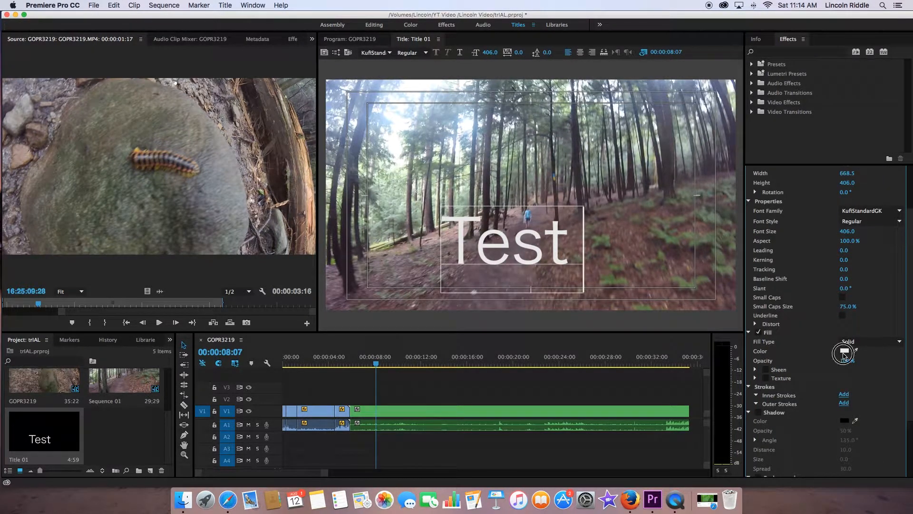
{"action": "left_click", "coordinate": [844, 350]}
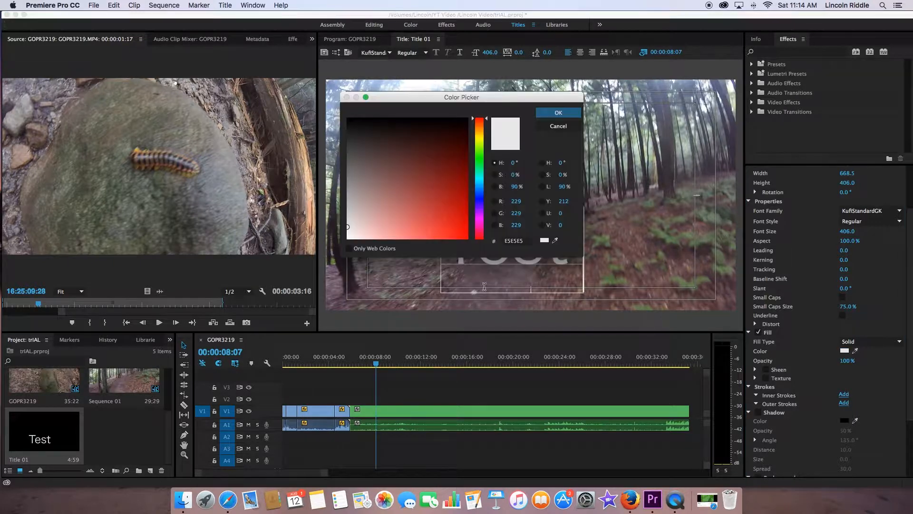
{"action": "left_click_drag", "start_coordinate": [441, 159], "coordinate": [441, 129]}
{"action": "left_click", "coordinate": [557, 114]}
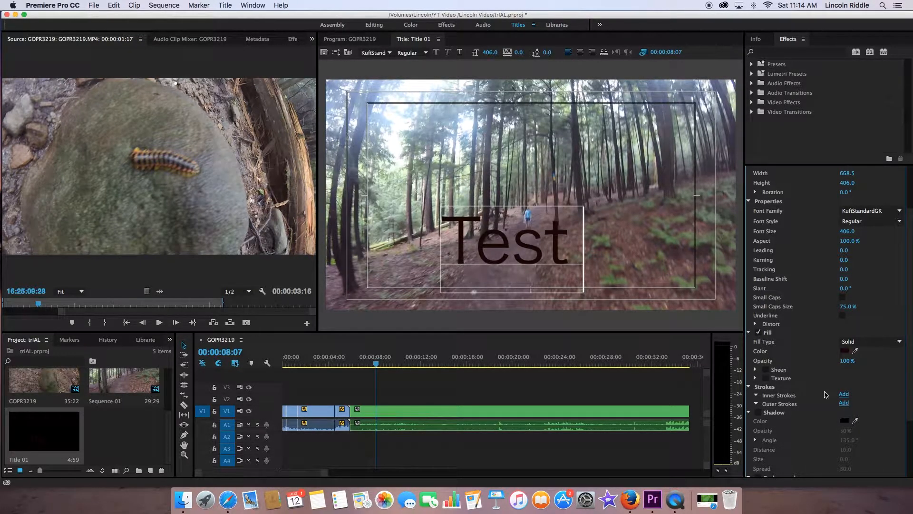
- Add a white outer stroke of size 10 to the title text
{"action": "left_click", "coordinate": [844, 403]}
{"action": "scroll", "coordinate": [844, 407], "scroll_direction": "down", "scroll_amount": 5}
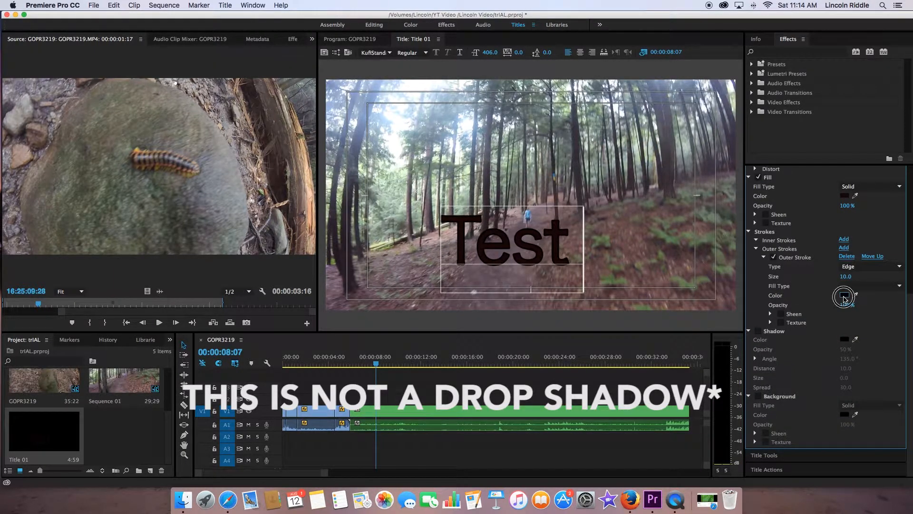
{"action": "left_click", "coordinate": [845, 296]}
{"action": "left_click_drag", "start_coordinate": [356, 195], "coordinate": [296, 230]}
{"action": "left_click", "coordinate": [554, 114]}
- Center the title text horizontally and vertically in the frame
{"action": "scroll", "coordinate": [764, 172], "scroll_direction": "up", "scroll_amount": 10}
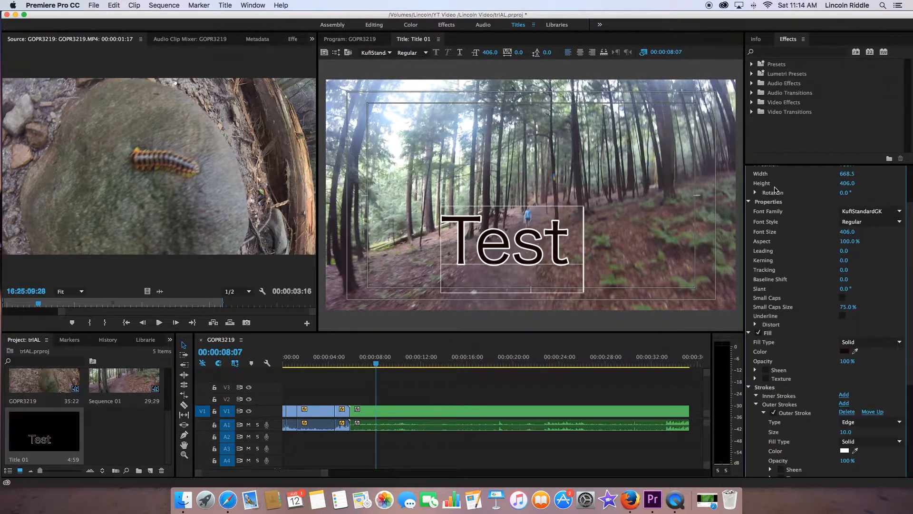
{"action": "left_click", "coordinate": [774, 189]}
{"action": "left_click", "coordinate": [764, 202]}
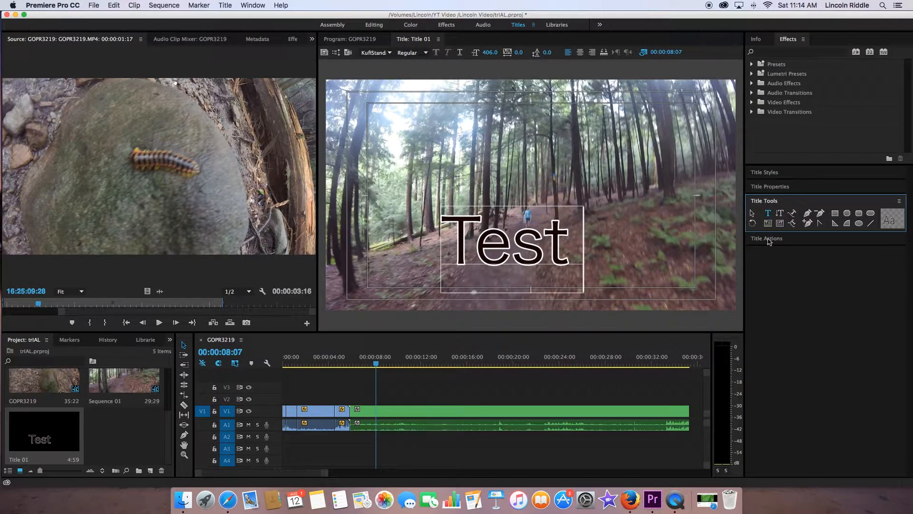
{"action": "left_click", "coordinate": [769, 239]}
{"action": "left_click", "coordinate": [875, 228]}
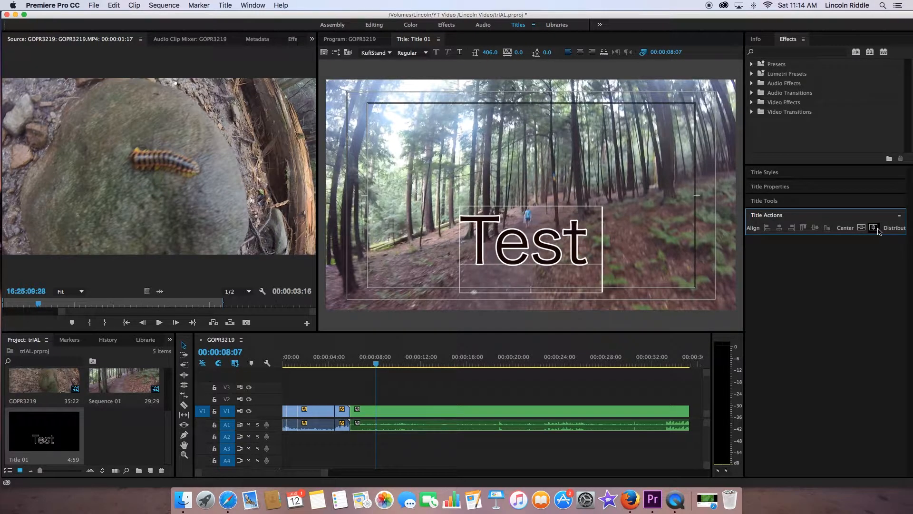
{"action": "left_click", "coordinate": [861, 227]}
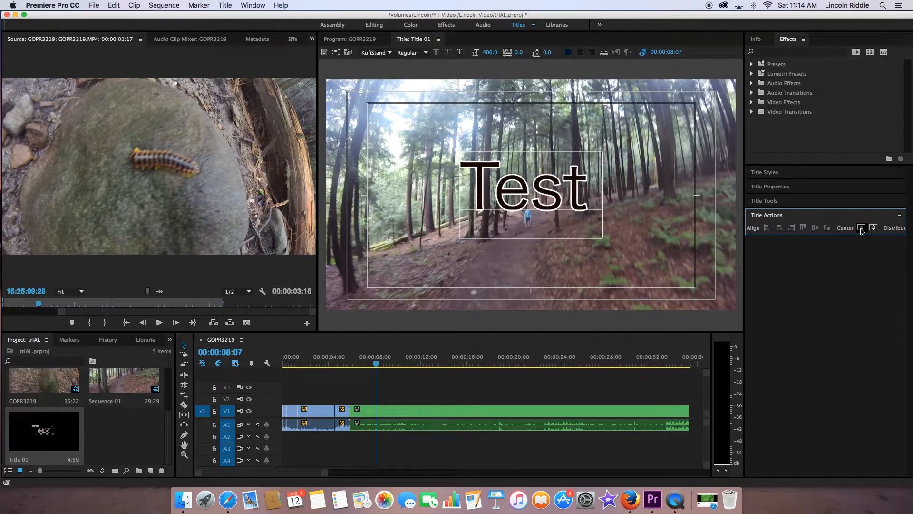
- Return to the Editing workspace and place Title 01 on track V2 of the GOPR3219 sequence at 00:00:08:07
{"action": "left_click", "coordinate": [765, 200]}
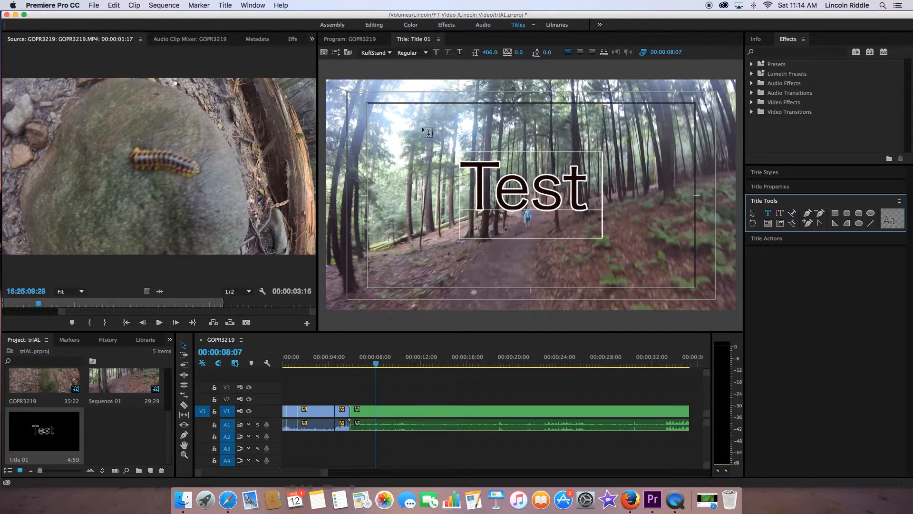
{"action": "left_click", "coordinate": [375, 25]}
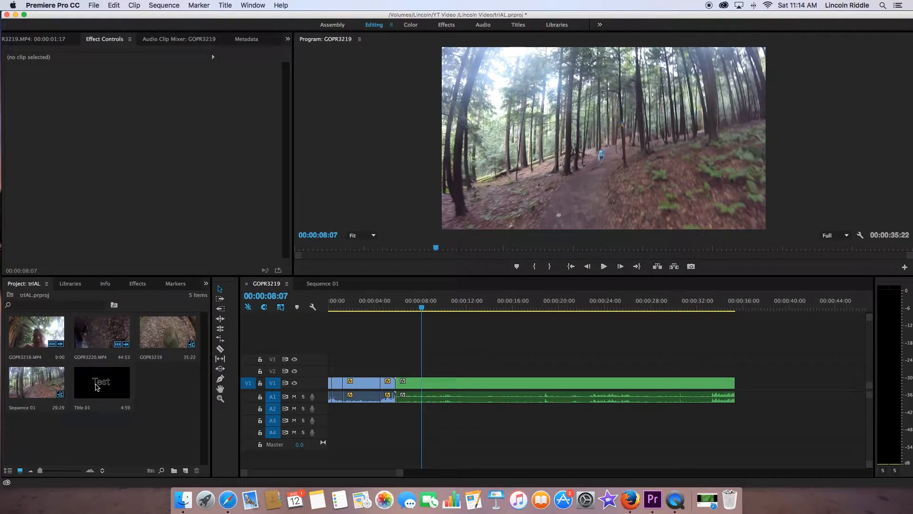
{"action": "left_click_drag", "start_coordinate": [95, 389], "coordinate": [426, 369]}
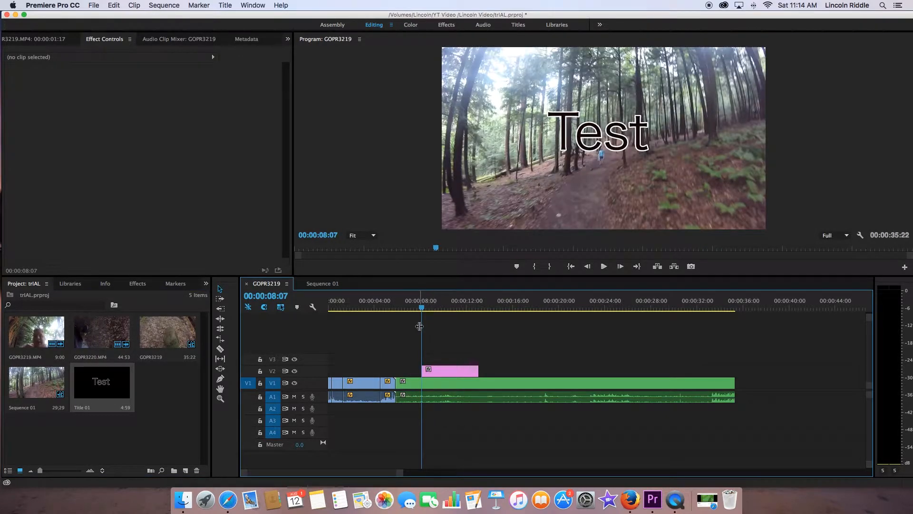
- Play back the section of the GOPR3219 sequence where the title appears over the footage
{"action": "left_click", "coordinate": [406, 307]}
{"action": "key", "text": "space"}
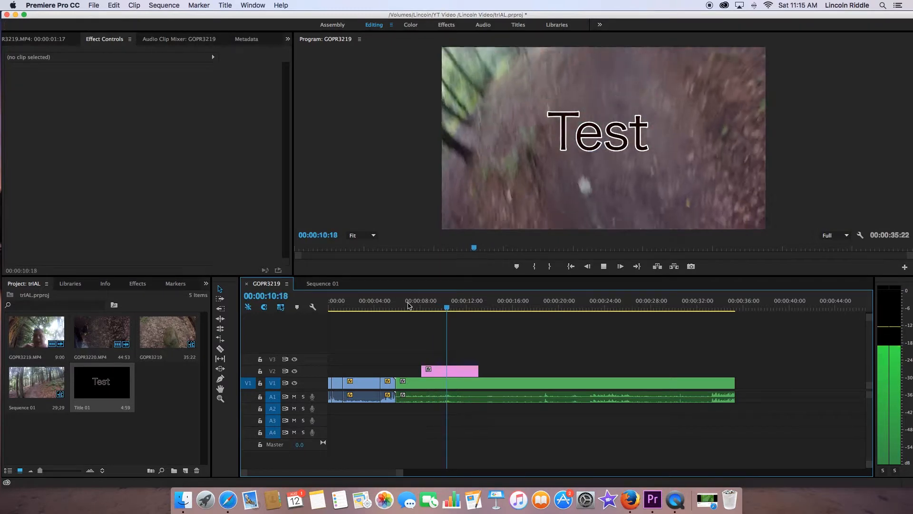
{"action": "key", "text": "space"}
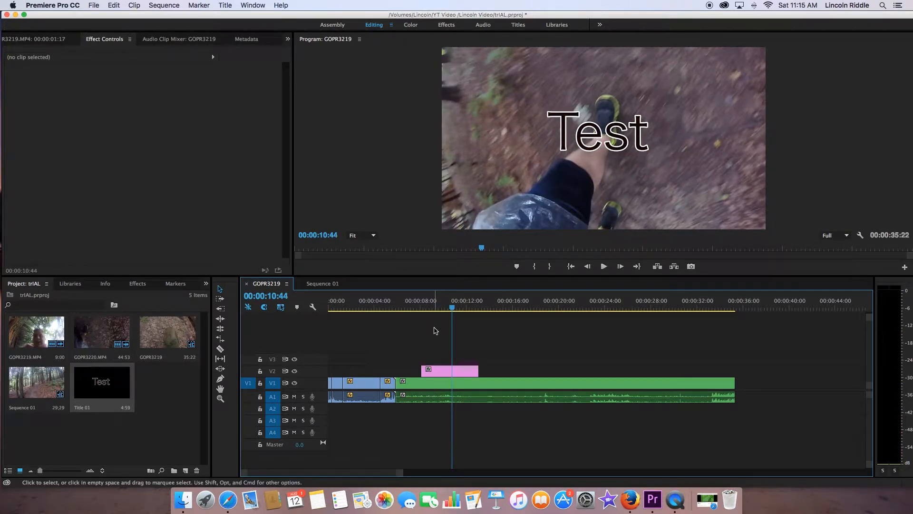
- Animate the Title 01 clip's scale with keyframes, from 100 at the clip's start to 110 at its end
{"action": "left_click", "coordinate": [442, 371]}
{"action": "left_click_drag", "start_coordinate": [254, 61], "coordinate": [215, 61]}
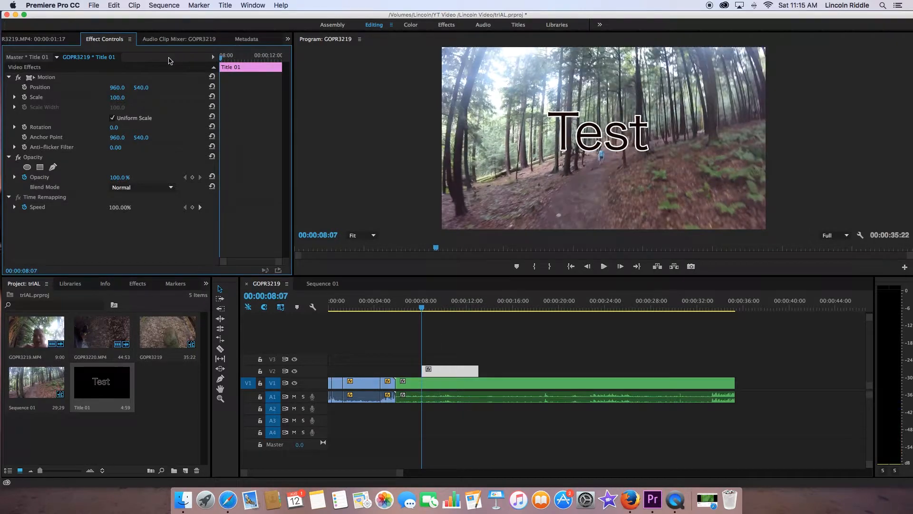
{"action": "left_click", "coordinate": [25, 97]}
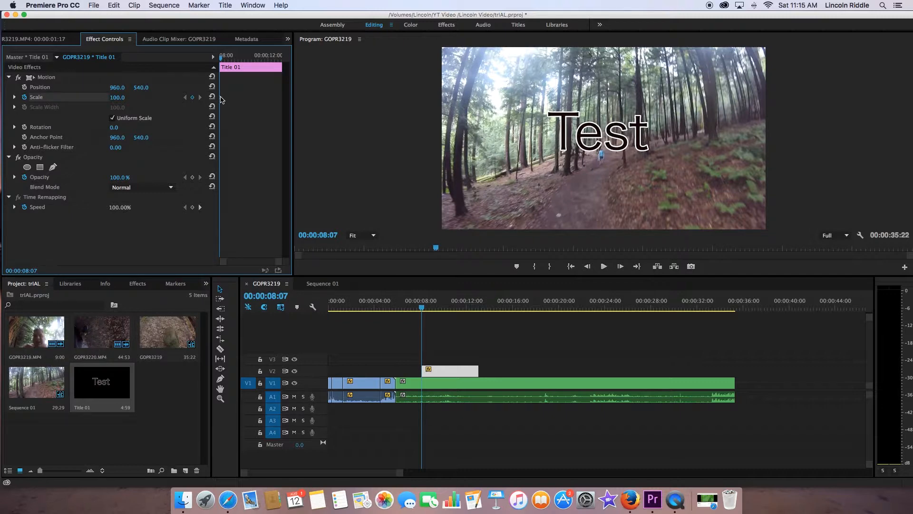
{"action": "left_click_drag", "start_coordinate": [221, 59], "coordinate": [407, 84]}
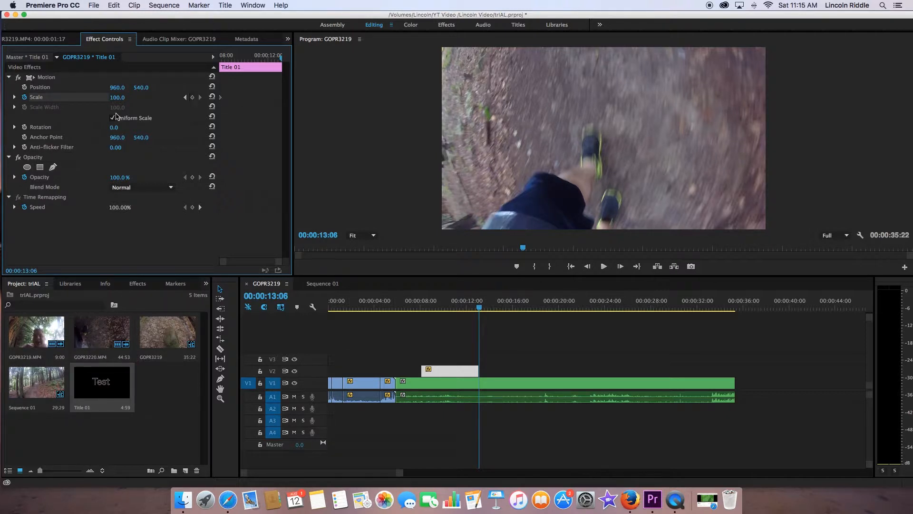
{"action": "left_click", "coordinate": [119, 97]}
{"action": "key", "text": "Return"}
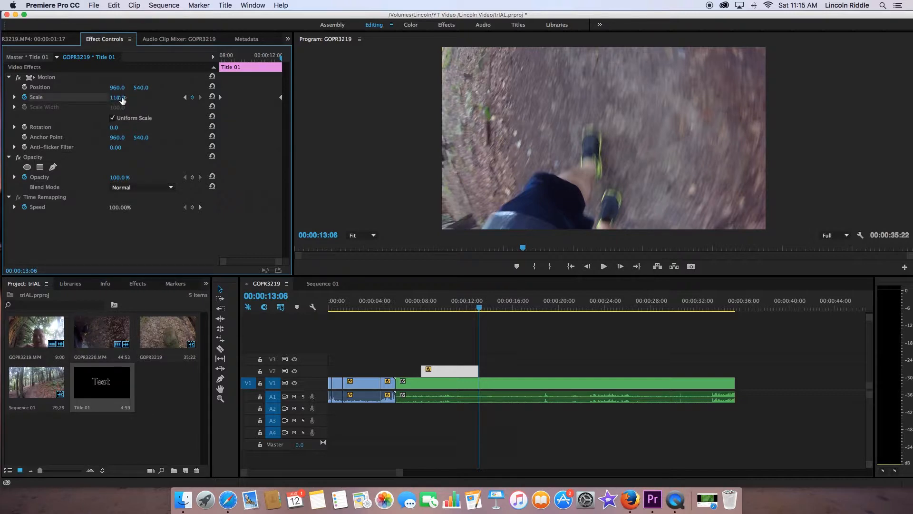
- Play back the title from just before its start to review the scale animation
{"action": "left_click", "coordinate": [415, 303]}
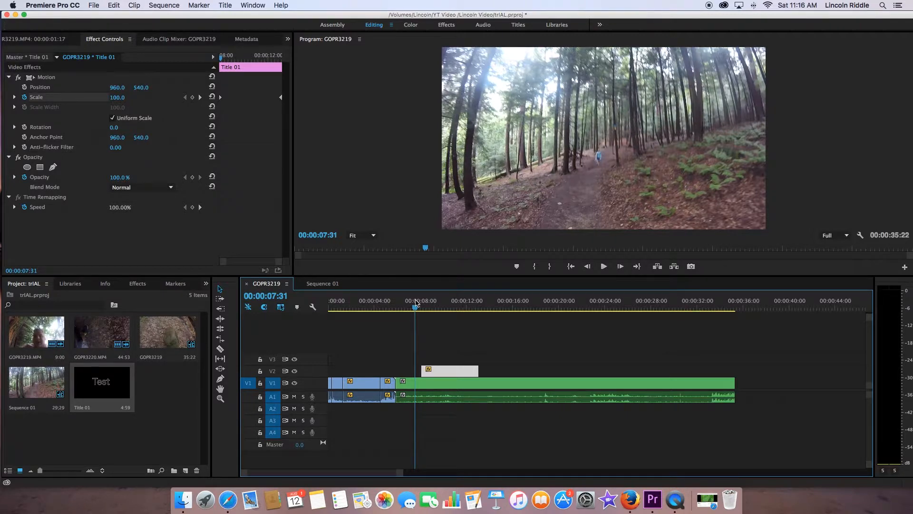
{"action": "key", "text": "space"}
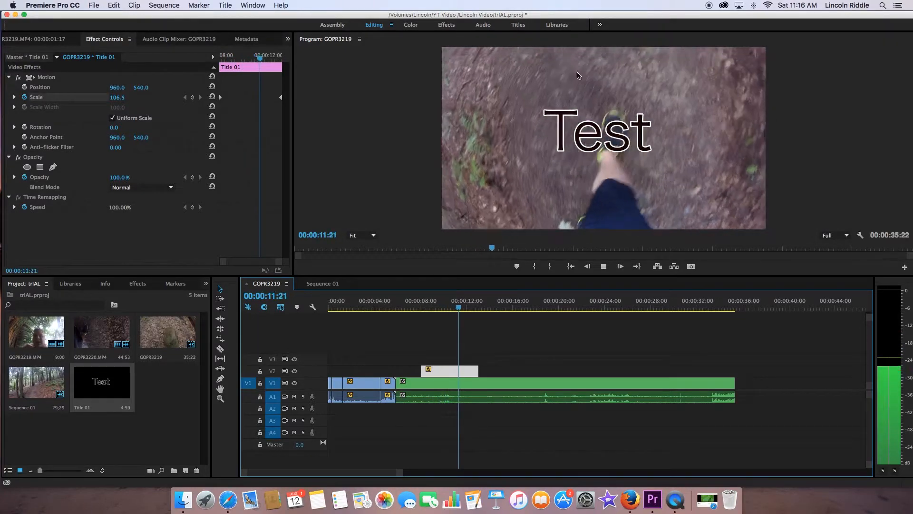
{"action": "key", "text": "space"}
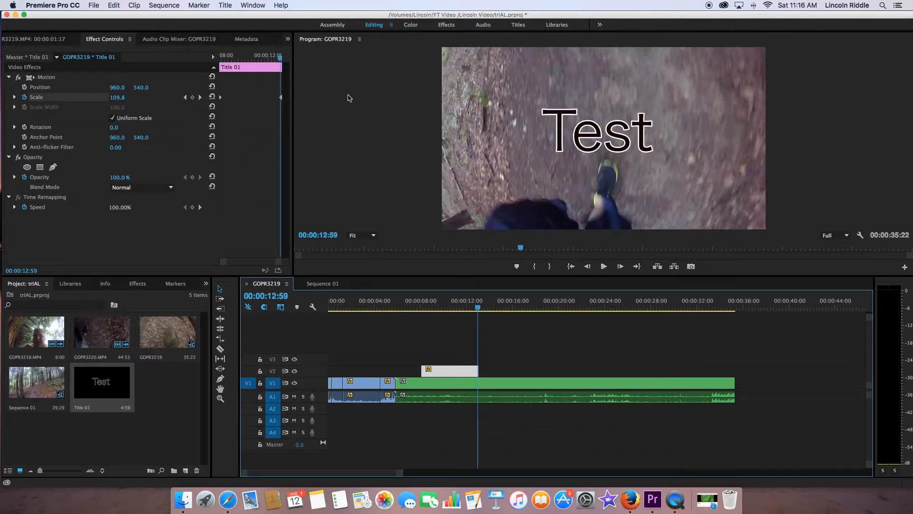
- Set the scale keyframe at the end of the Title 01 clip to 150
{"action": "left_click", "coordinate": [281, 59]}
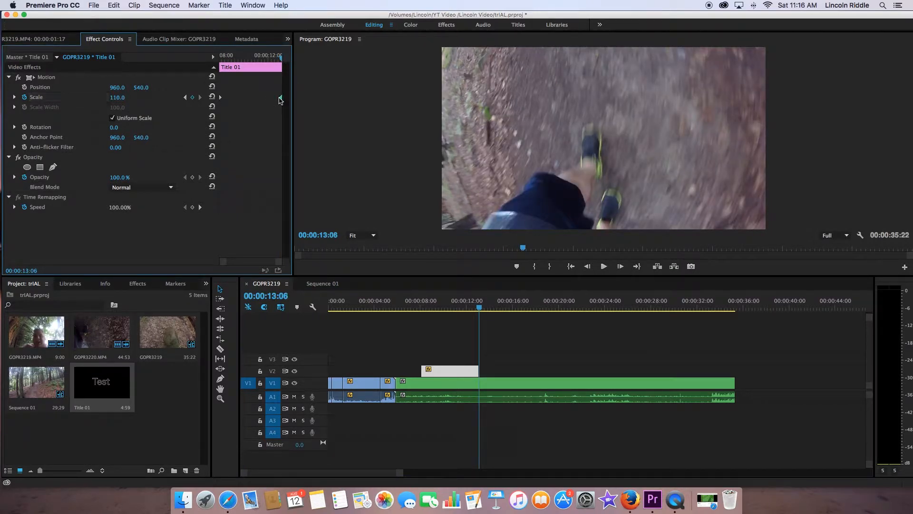
{"action": "left_click", "coordinate": [122, 97]}
{"action": "type", "text": "150"}
{"action": "key", "text": "Return"}
- Preview the title's stronger growth from just before the clip begins
{"action": "left_click", "coordinate": [422, 307]}
{"action": "left_click_drag", "start_coordinate": [422, 307], "coordinate": [414, 307]}
{"action": "key", "text": "space"}
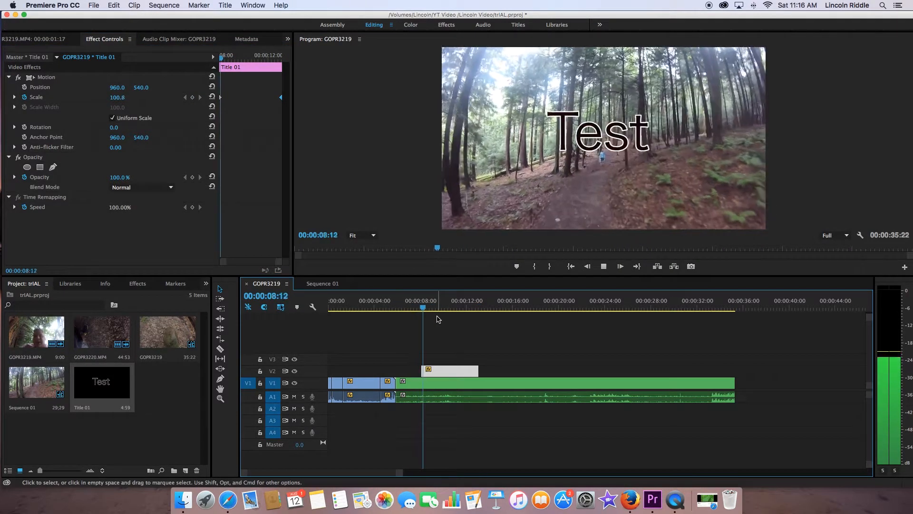
{"action": "key", "text": "space"}
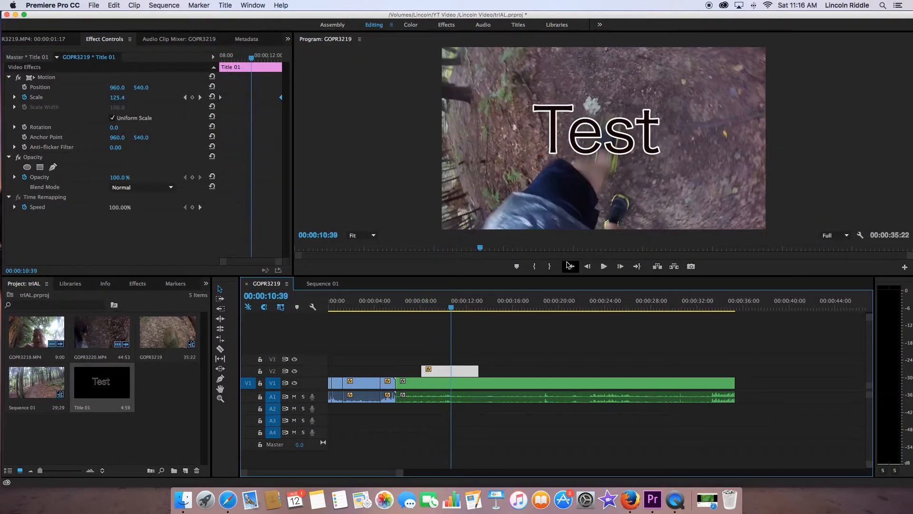
- Keyframe the title's position from 960 horizontally at the clip's start to 891 at its end
{"action": "left_click_drag", "start_coordinate": [251, 58], "coordinate": [220, 58]}
{"action": "left_click", "coordinate": [25, 87]}
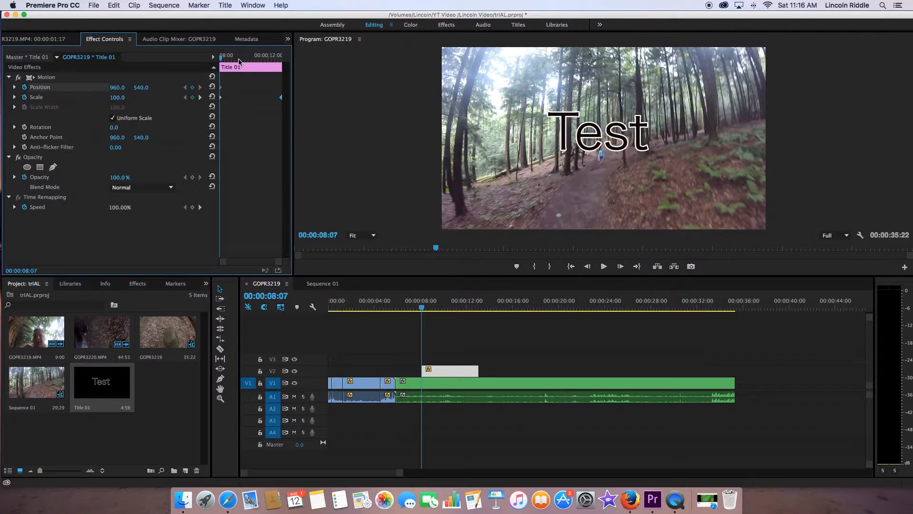
{"action": "left_click", "coordinate": [281, 56]}
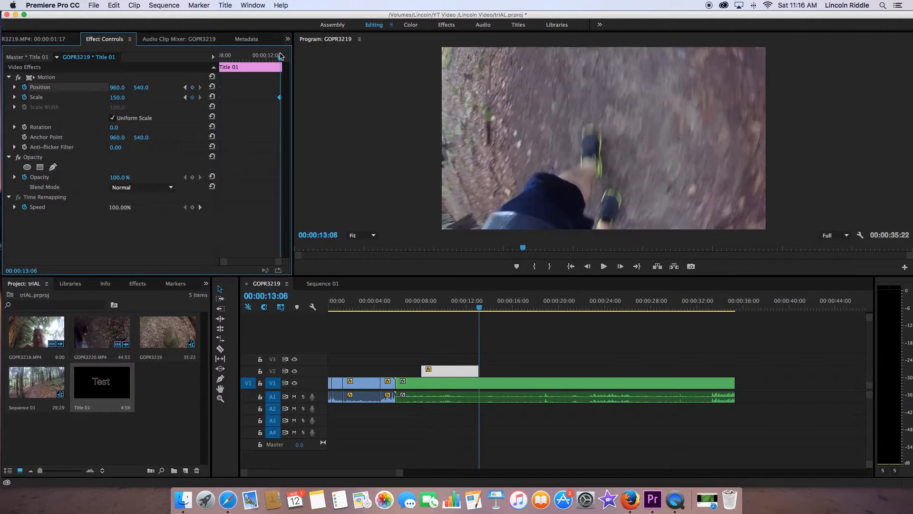
{"action": "left_click_drag", "start_coordinate": [115, 87], "coordinate": [111, 88]}
- Play back the sequence from before the title to review the combined position and scale animation
{"action": "left_click", "coordinate": [388, 307]}
{"action": "key", "text": "space"}
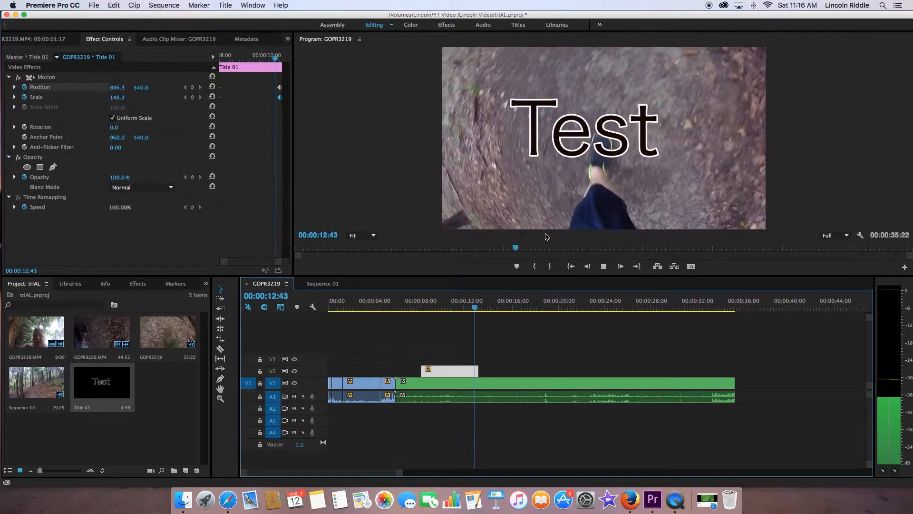
{"action": "key", "text": "space"}
- Keyframe the title's opacity from 100% at the clip's start to 50% at its end
{"action": "left_click", "coordinate": [448, 303]}
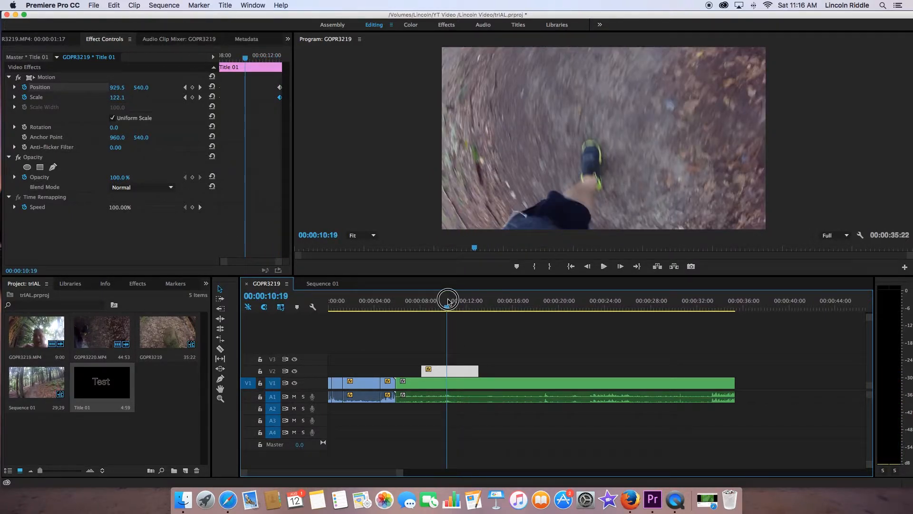
{"action": "left_click_drag", "start_coordinate": [245, 57], "coordinate": [152, 55]}
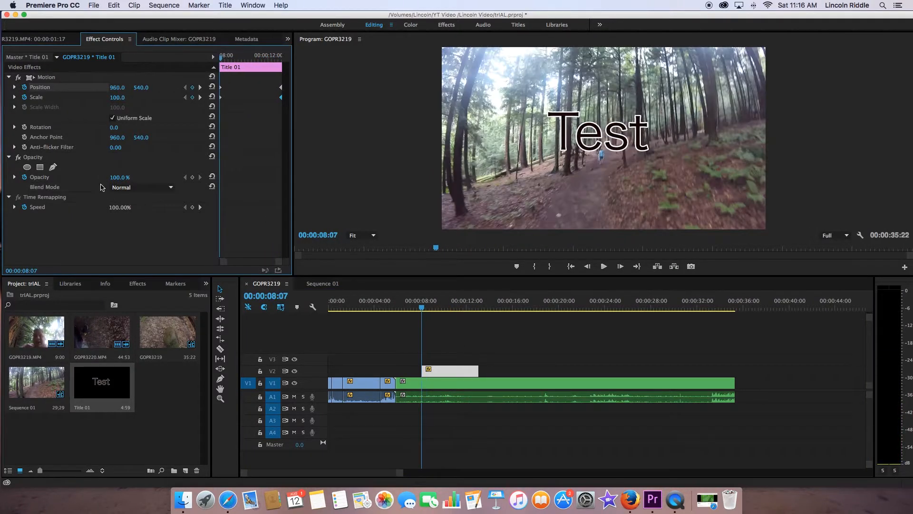
{"action": "left_click", "coordinate": [192, 177]}
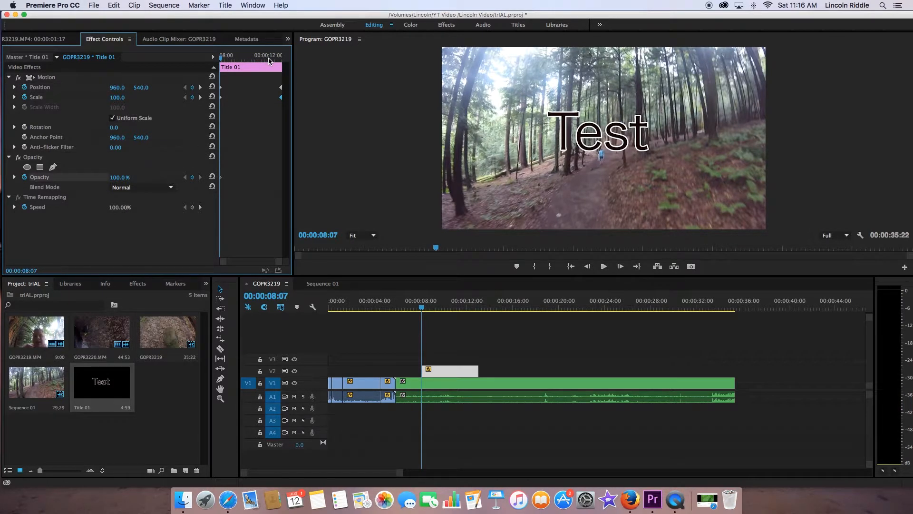
{"action": "left_click", "coordinate": [279, 57]}
{"action": "left_click", "coordinate": [120, 177]}
{"action": "key", "text": "Return"}
- Play back the title to review its opacity fade, and return the playhead to the clip's start
{"action": "left_click", "coordinate": [420, 301]}
{"action": "key", "text": "space"}
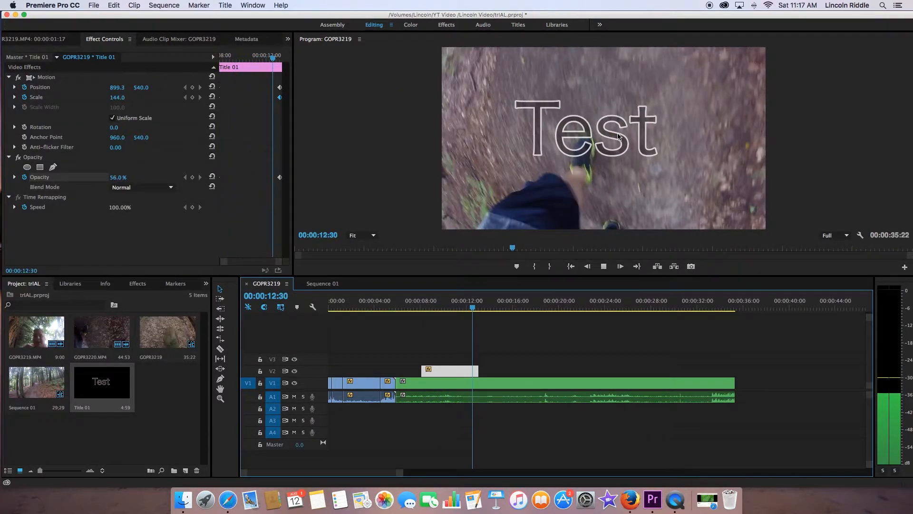
{"action": "key", "text": "space"}
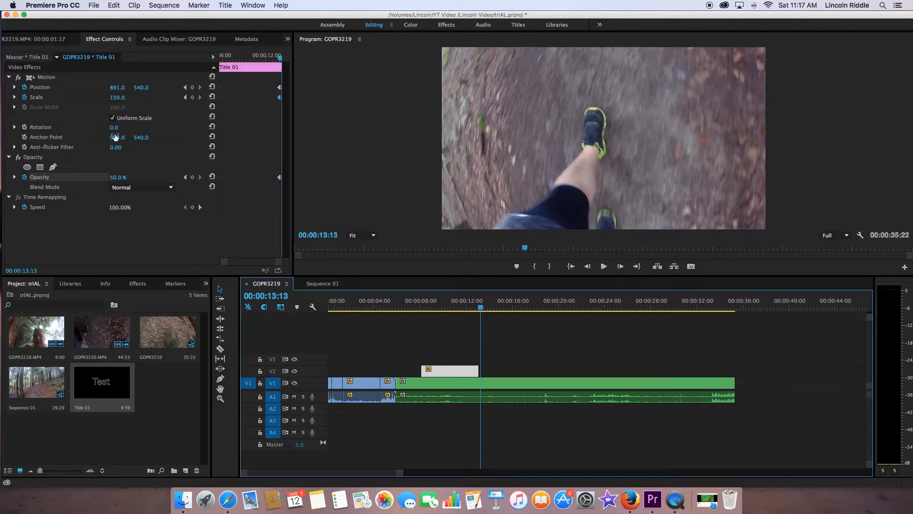
{"action": "left_click_drag", "start_coordinate": [279, 57], "coordinate": [115, 61]}
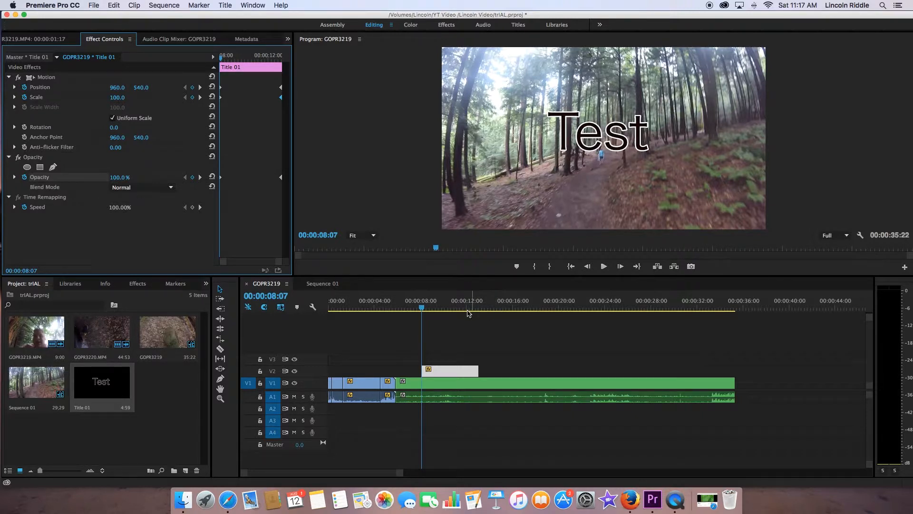
- Switch to the Effects workspace and bring the opening clips of the GOPR3219 sequence into close view
{"action": "left_click_drag", "start_coordinate": [401, 472], "coordinate": [350, 472]}
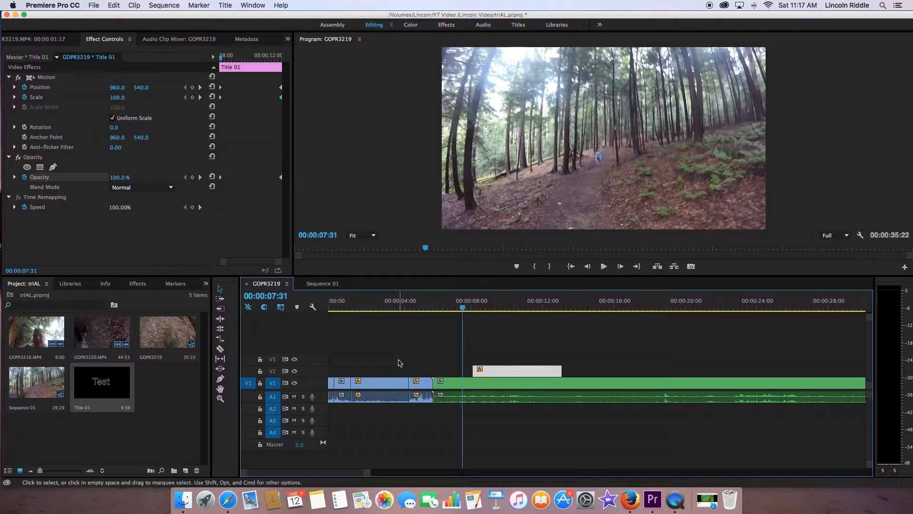
{"action": "left_click", "coordinate": [443, 26]}
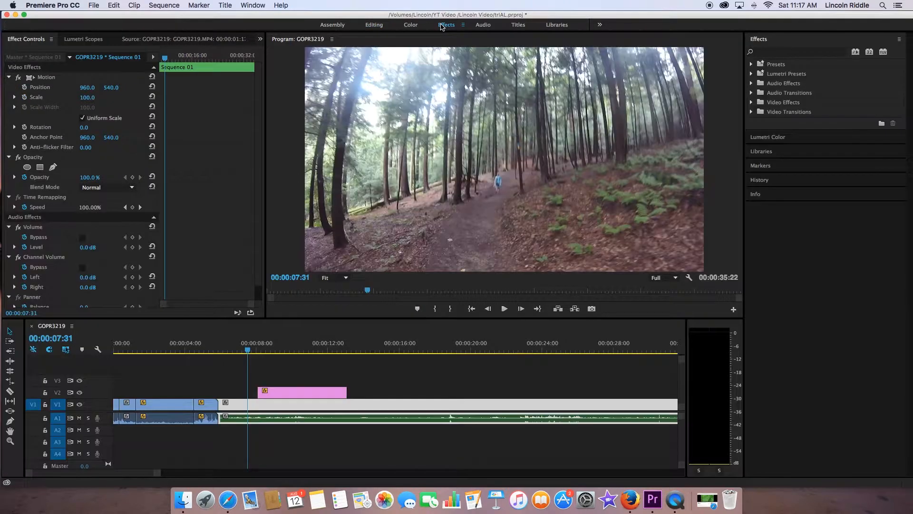
{"action": "left_click", "coordinate": [113, 474]}
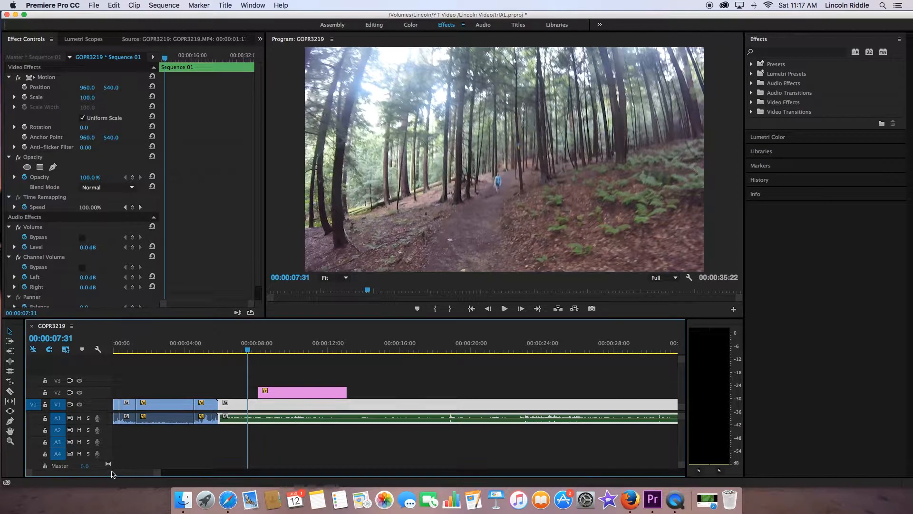
{"action": "left_click_drag", "start_coordinate": [159, 472], "coordinate": [40, 474]}
- Listen repeatedly to the audio across the cut between the second and third clips of the sequence
{"action": "left_click", "coordinate": [139, 344]}
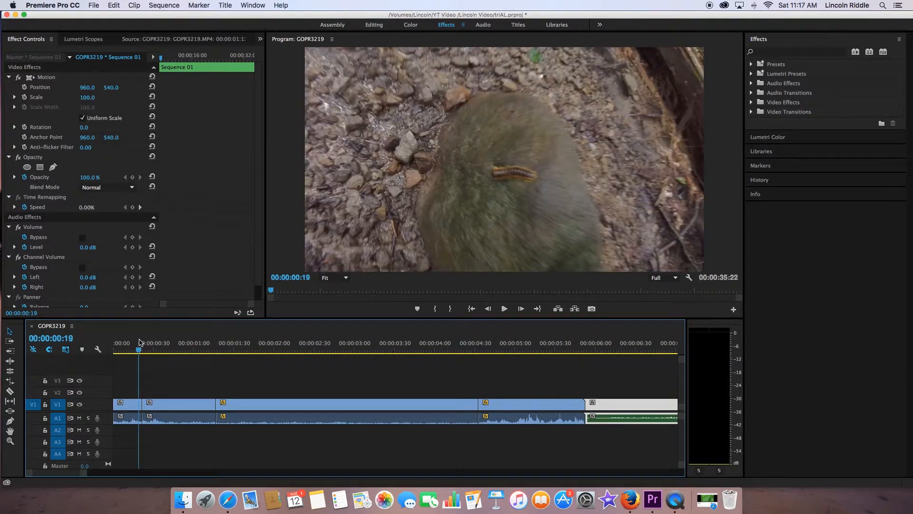
{"action": "key", "text": "space"}
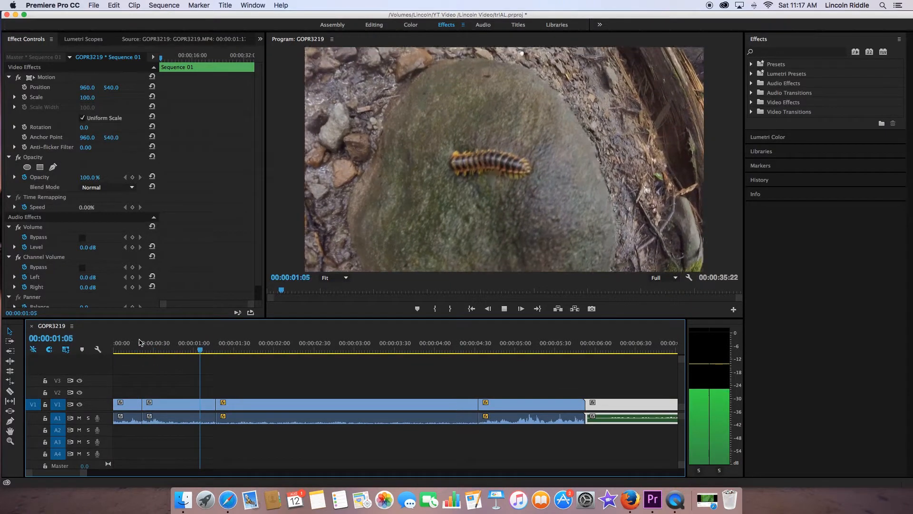
{"action": "left_click_drag", "start_coordinate": [224, 344], "coordinate": [207, 340]}
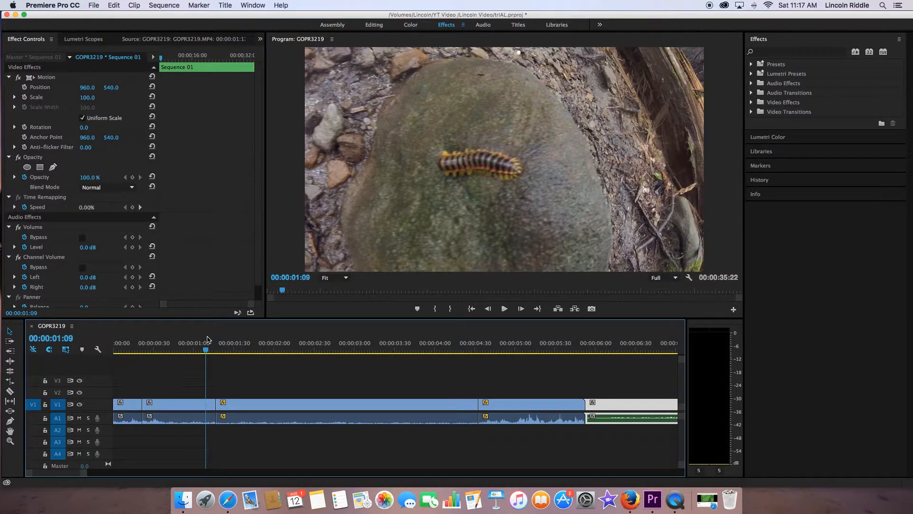
{"action": "key", "text": "space"}
{"action": "key", "text": "space"}
{"action": "left_click", "coordinate": [207, 339]}
{"action": "key", "text": "space"}
{"action": "left_click", "coordinate": [207, 340]}
{"action": "key", "text": "space"}
{"action": "left_click", "coordinate": [208, 339]}
{"action": "key", "text": "space"}
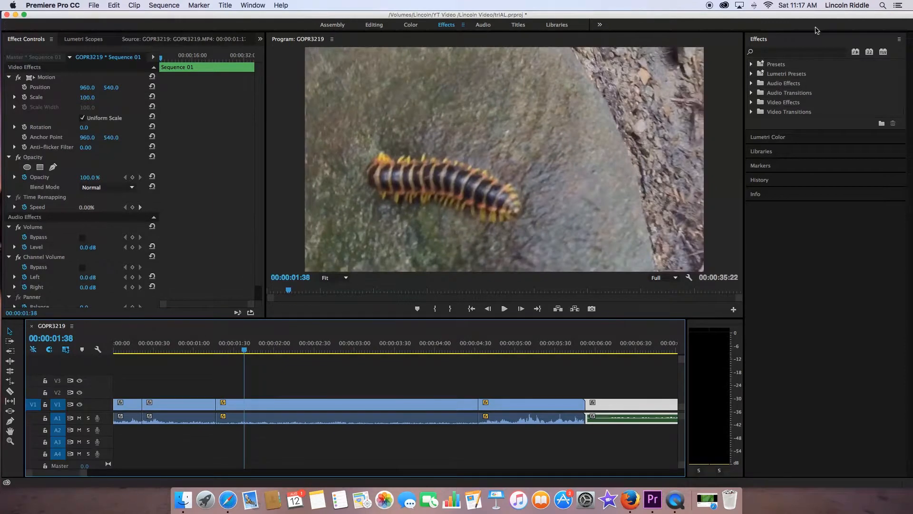
- Find the Constant Power audio crossfade and apply it to the A1 cut between the second and third clips
{"action": "left_click", "coordinate": [824, 50]}
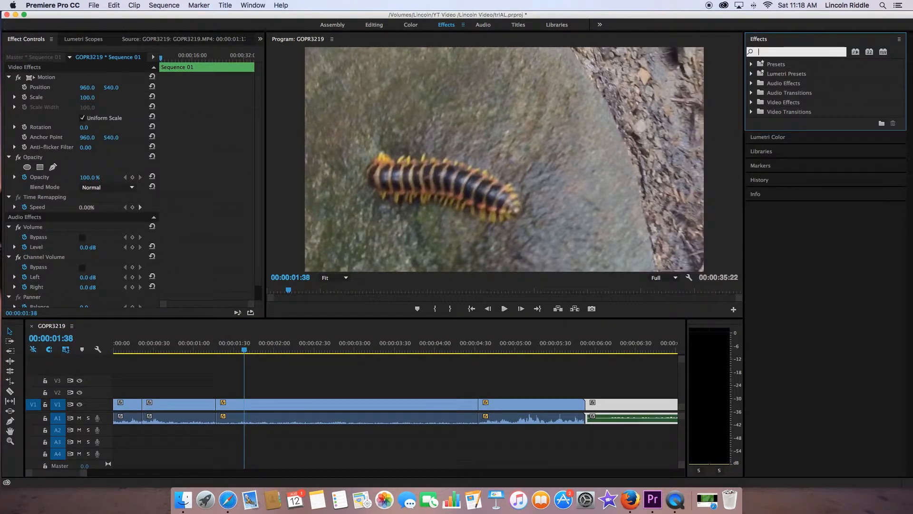
{"action": "type", "text": "CONSTA"}
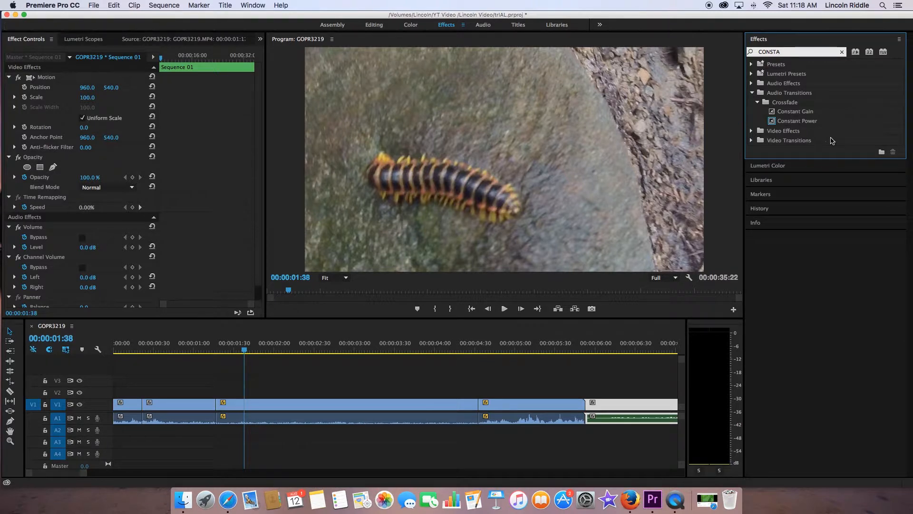
{"action": "left_click_drag", "start_coordinate": [800, 124], "coordinate": [222, 420]}
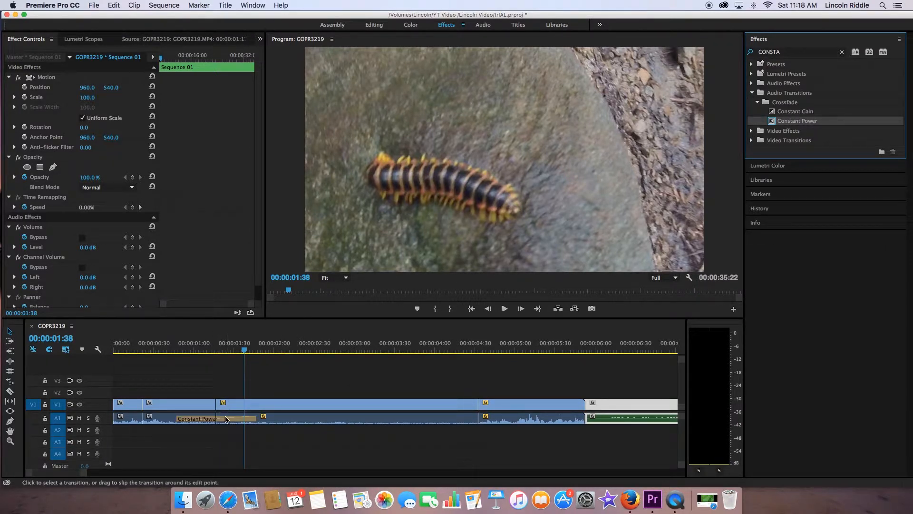
{"action": "double_click", "coordinate": [226, 419]}
{"action": "type", "text": "1"}
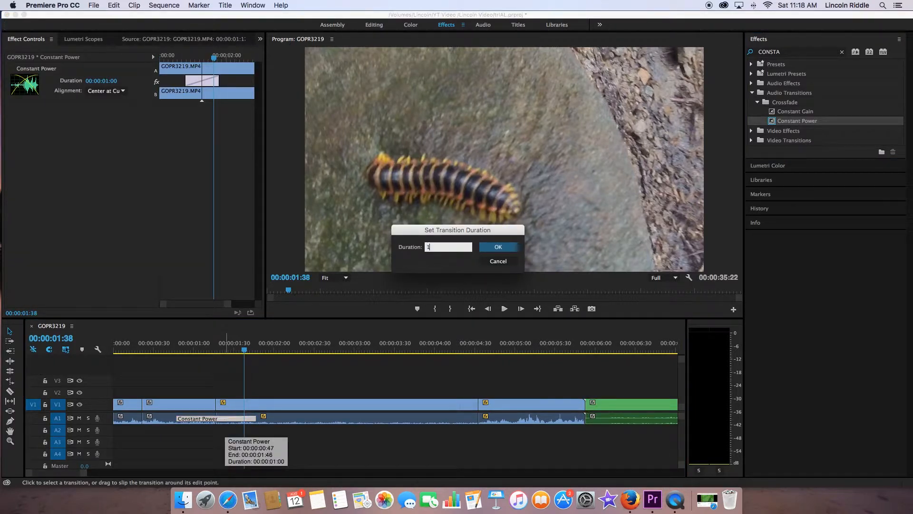
{"action": "left_click", "coordinate": [516, 261]}
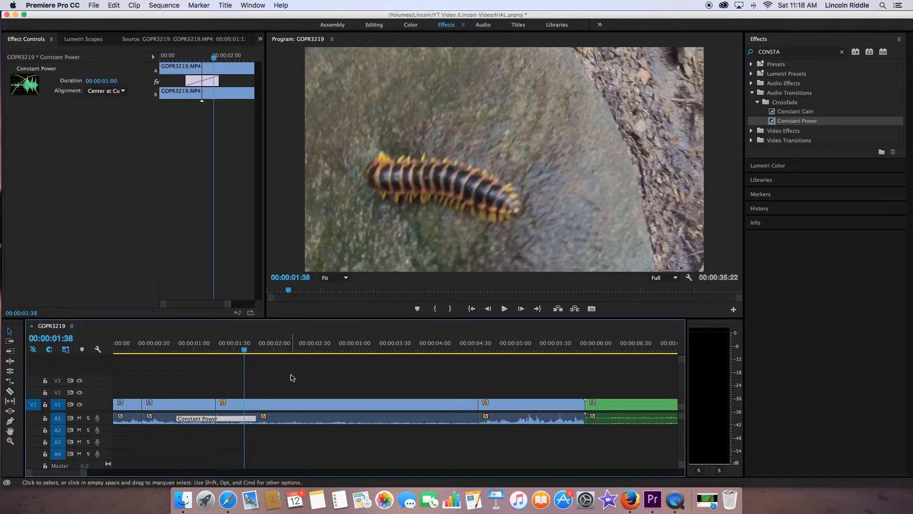
- Play back the audio across the Constant Power crossfade to check the smoothed cut
{"action": "left_click", "coordinate": [164, 351]}
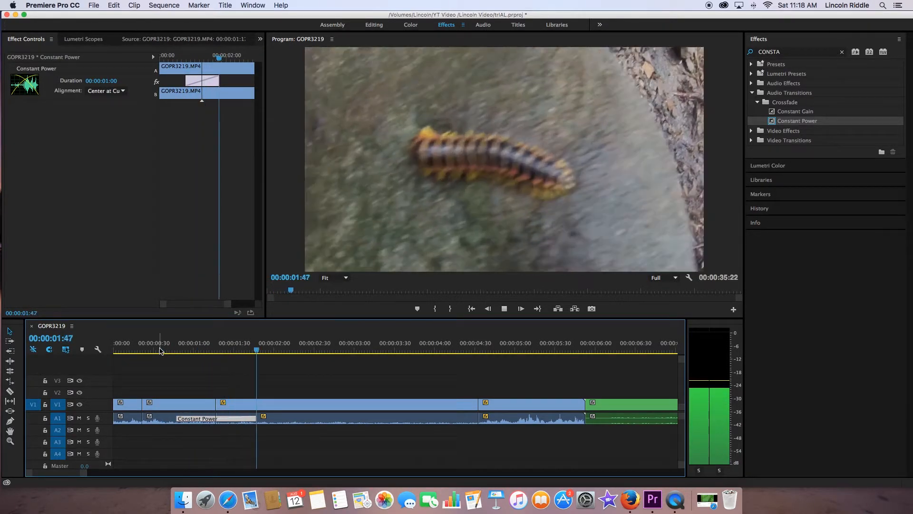
{"action": "left_click", "coordinate": [160, 351]}
{"action": "key", "text": "space"}
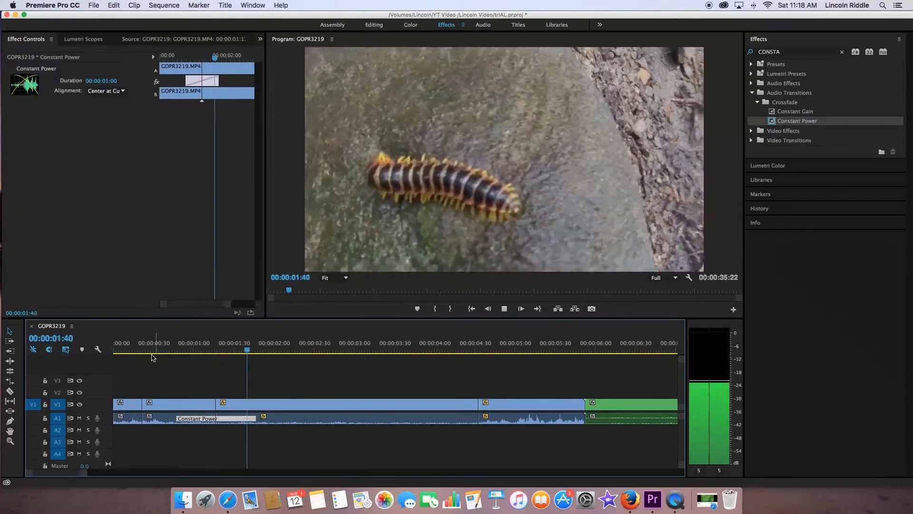
- Set the duration of the Constant Power crossfade between the second and third clips to 10 frames
{"action": "key", "text": "space"}
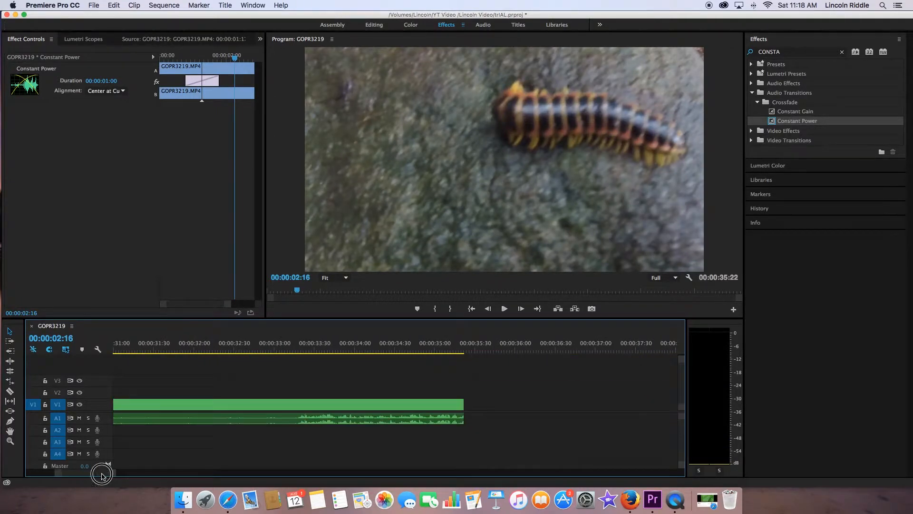
{"action": "left_click_drag", "start_coordinate": [85, 473], "coordinate": [118, 472]}
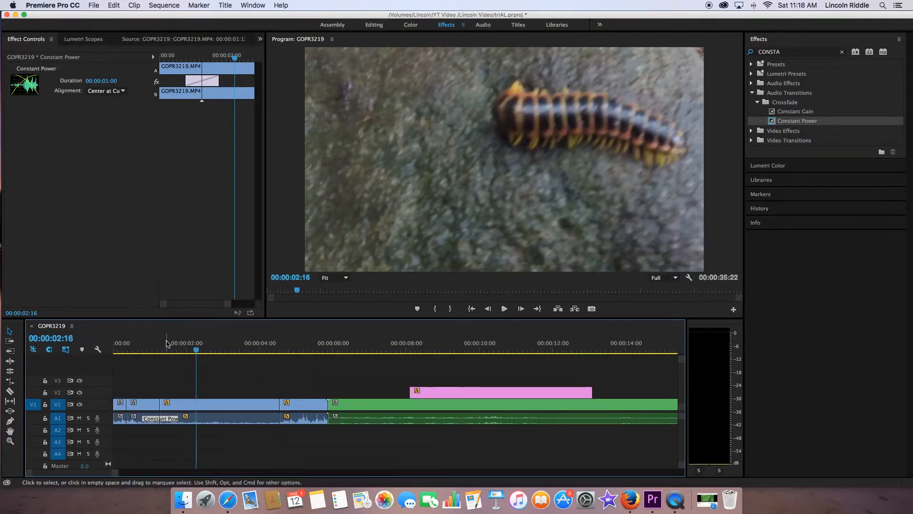
{"action": "left_click", "coordinate": [142, 342]}
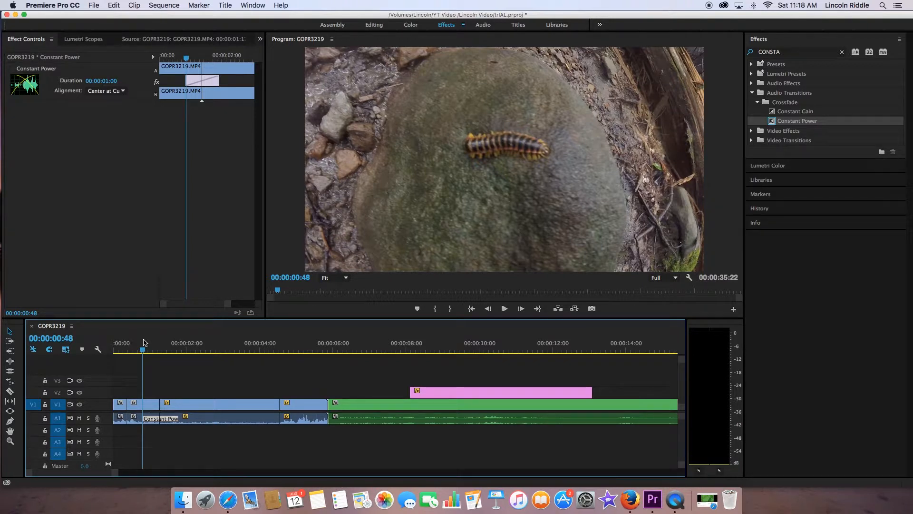
{"action": "double_click", "coordinate": [161, 418]}
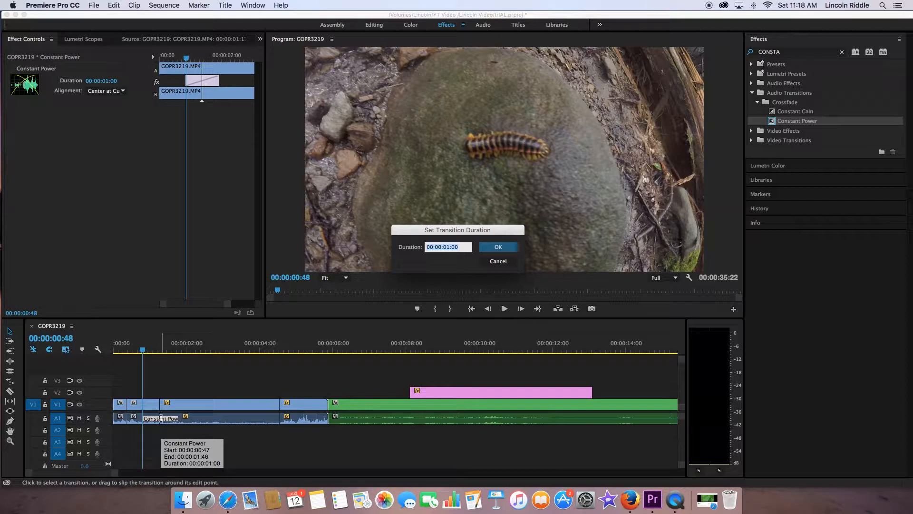
{"action": "type", "text": "1"}
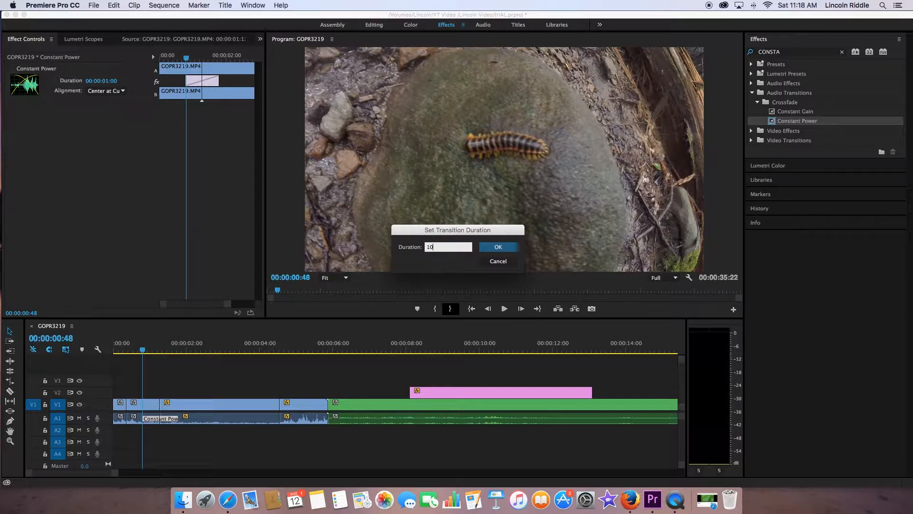
{"action": "type", "text": "0"}
{"action": "key", "text": "Return"}
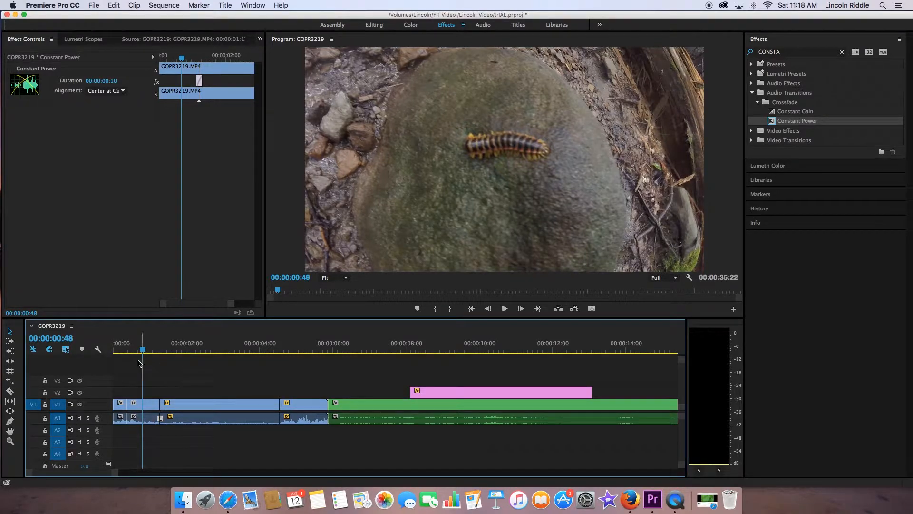
- Play the sequence from its start and again from just before the shortened crossfade to check the audio
{"action": "left_click", "coordinate": [17, 336]}
{"action": "key", "text": "Home"}
{"action": "key", "text": "space"}
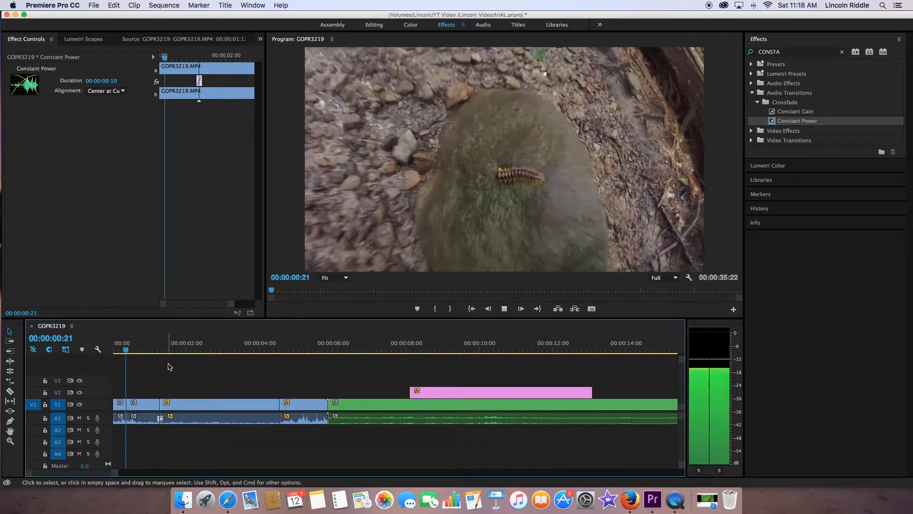
{"action": "key", "text": "space"}
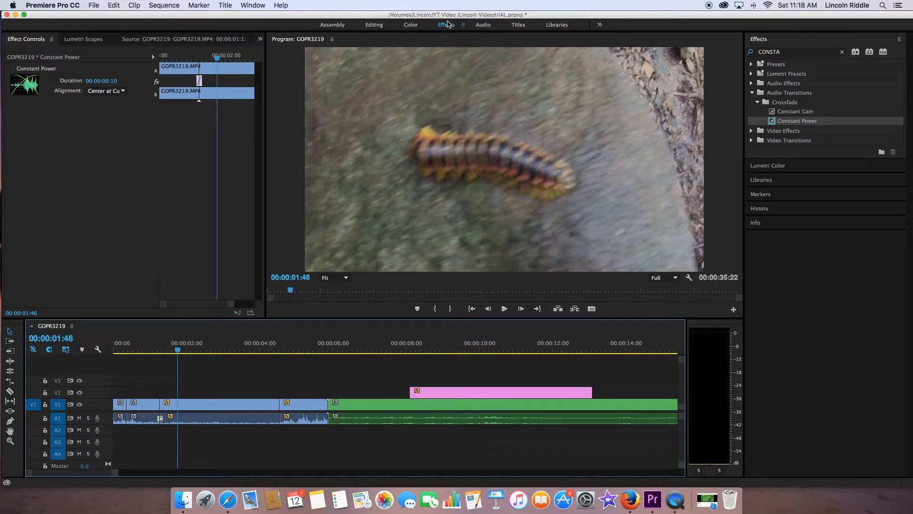
{"action": "left_click_drag", "start_coordinate": [160, 345], "coordinate": [142, 340]}
{"action": "key", "text": "space"}
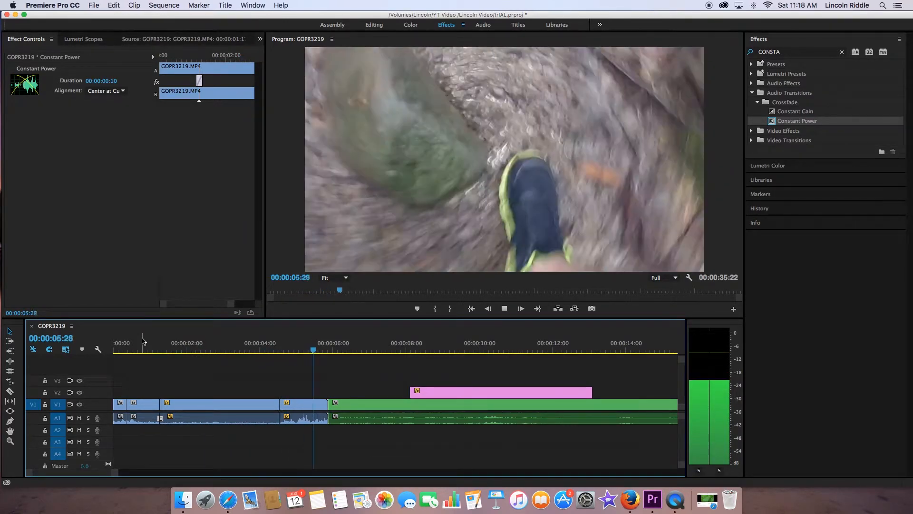
- Listen repeatedly to the audio across the cut between the fourth clip and the nested sequence
{"action": "key", "text": "space"}
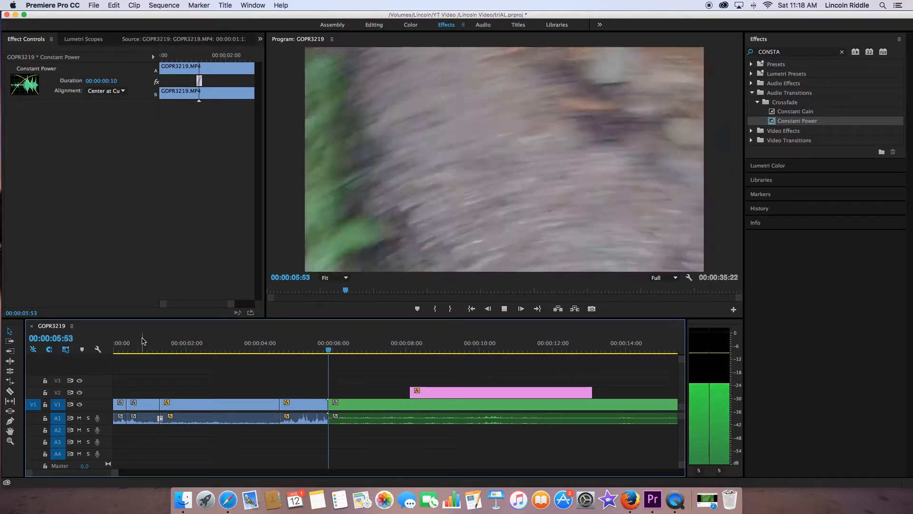
{"action": "key", "text": "space"}
{"action": "left_click", "coordinate": [317, 347]}
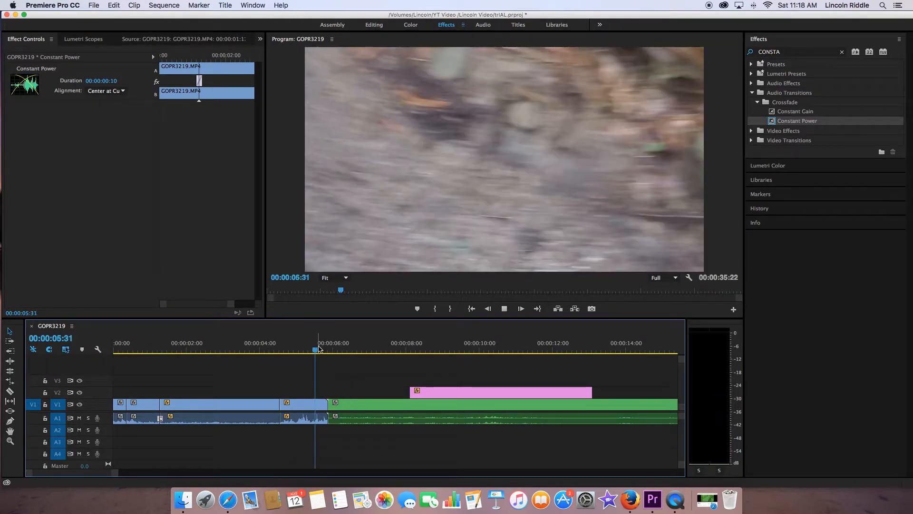
{"action": "key", "text": "space"}
{"action": "key", "text": "space"}
{"action": "left_click", "coordinate": [319, 349]}
{"action": "key", "text": "space"}
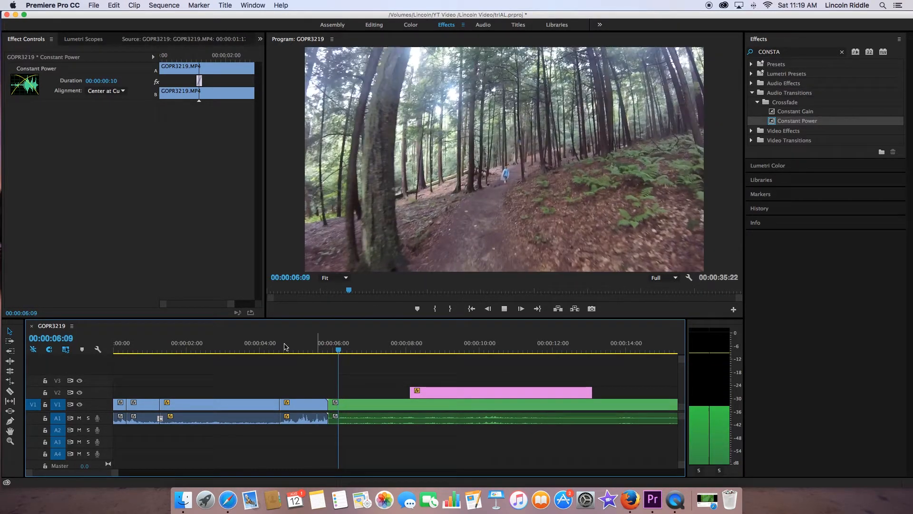
{"action": "key", "text": "space"}
- Apply a 10-frame Constant Power crossfade at the end of the fourth clip's audio, where it meets the nested sequence on A1
{"action": "left_click_drag", "start_coordinate": [808, 122], "coordinate": [328, 417]}
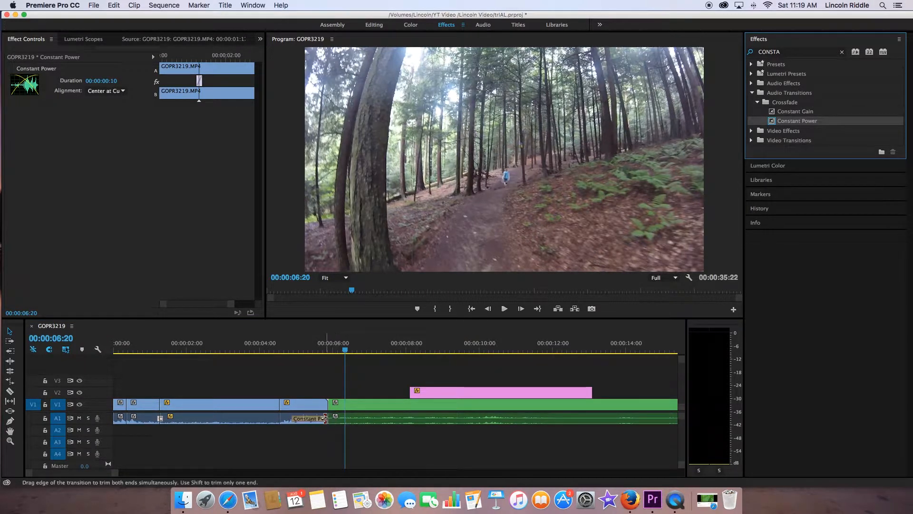
{"action": "double_click", "coordinate": [319, 418]}
{"action": "type", "text": "10"}
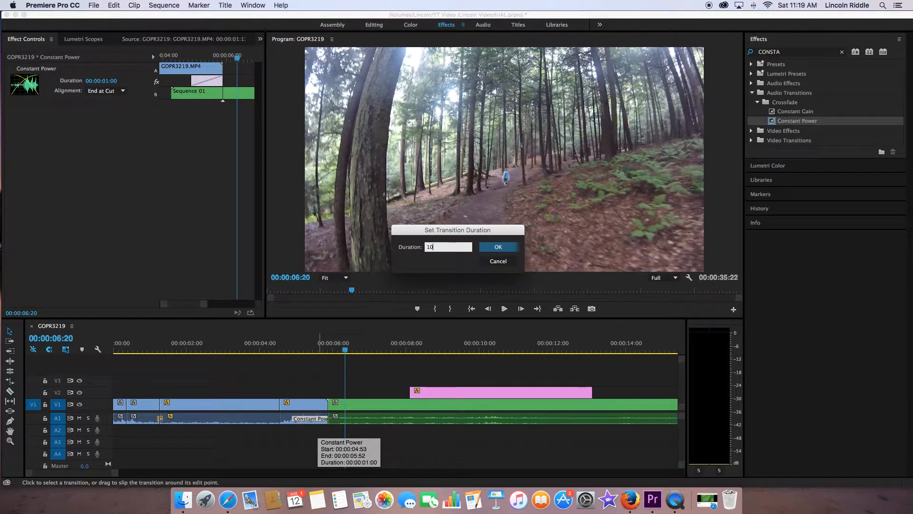
{"action": "key", "text": "Return"}
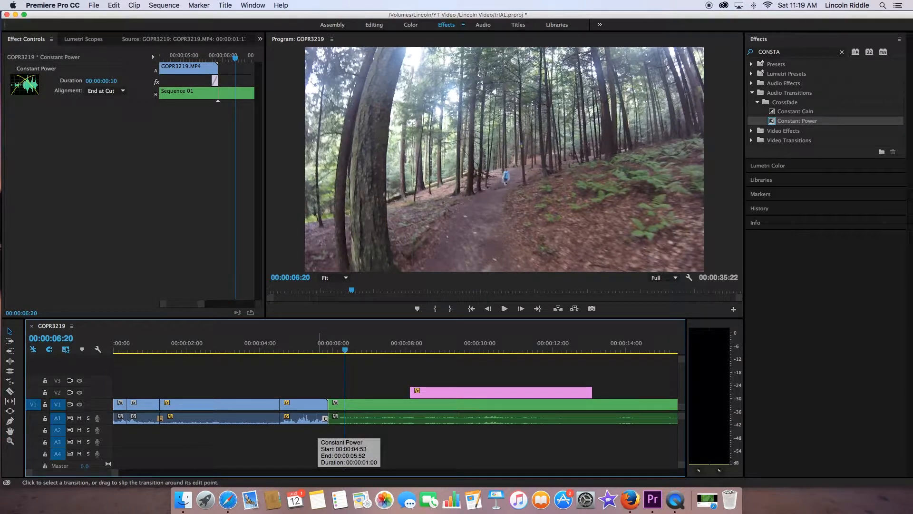
- Play back the audio several times across the new crossfade between the fourth clip and the nested sequence
{"action": "left_click", "coordinate": [315, 350]}
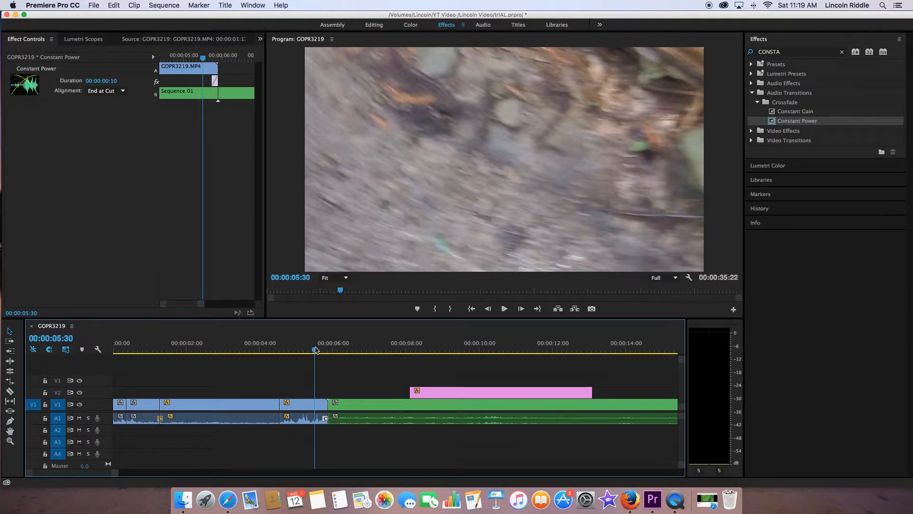
{"action": "key", "text": "space"}
{"action": "left_click", "coordinate": [317, 347]}
{"action": "key", "text": "space"}
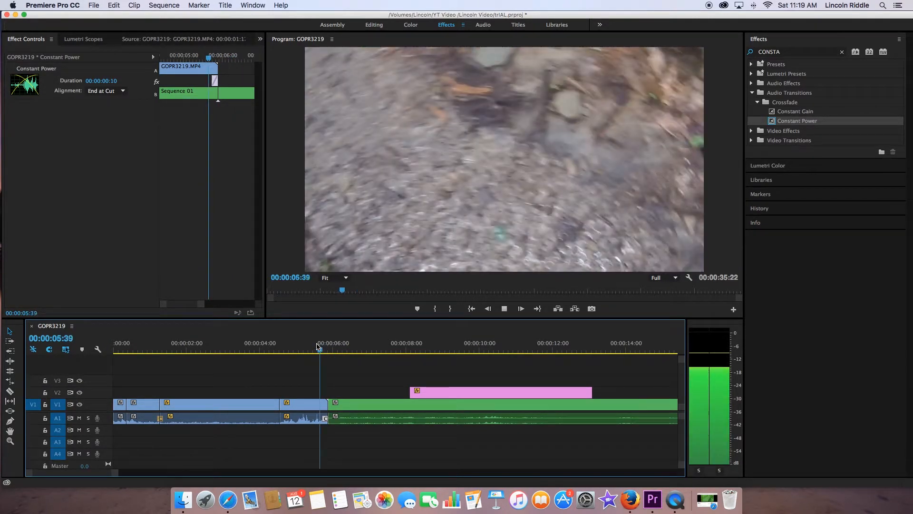
{"action": "left_click", "coordinate": [313, 348]}
{"action": "key", "text": "space"}
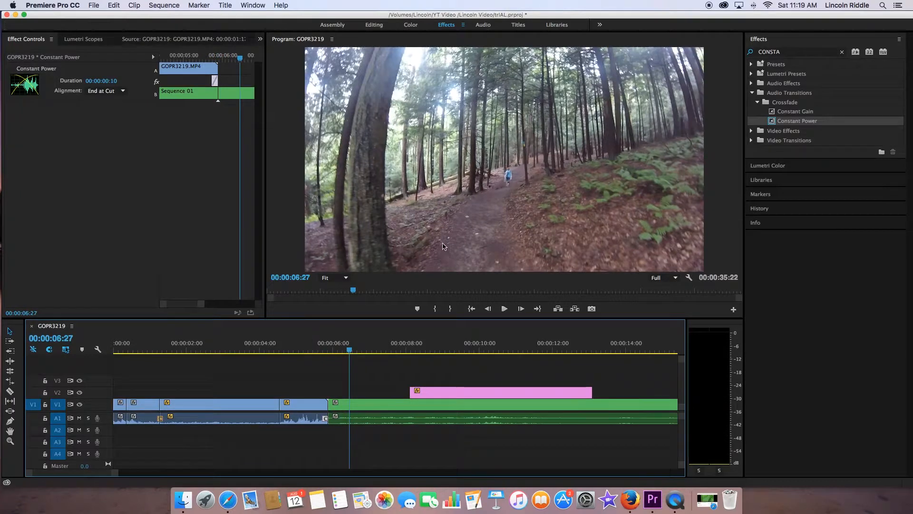
{"action": "left_click", "coordinate": [311, 348]}
{"action": "key", "text": "space"}
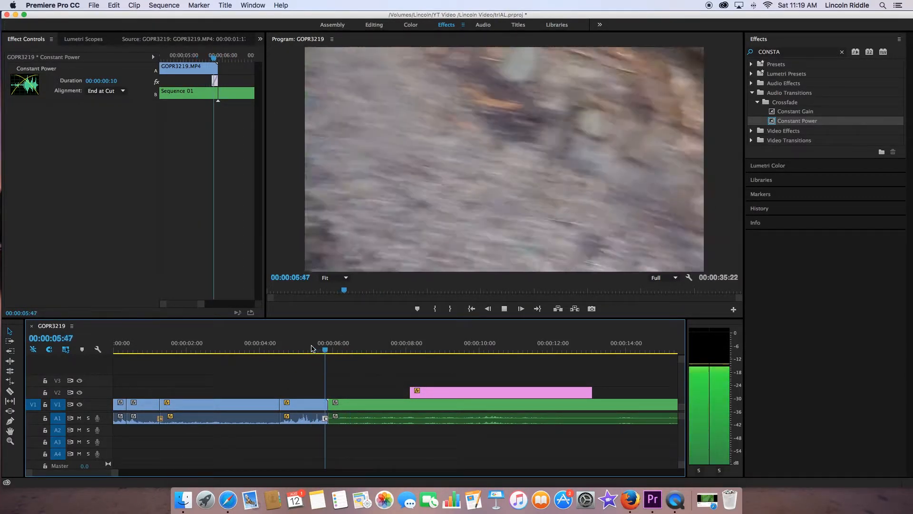
{"action": "key", "text": "space"}
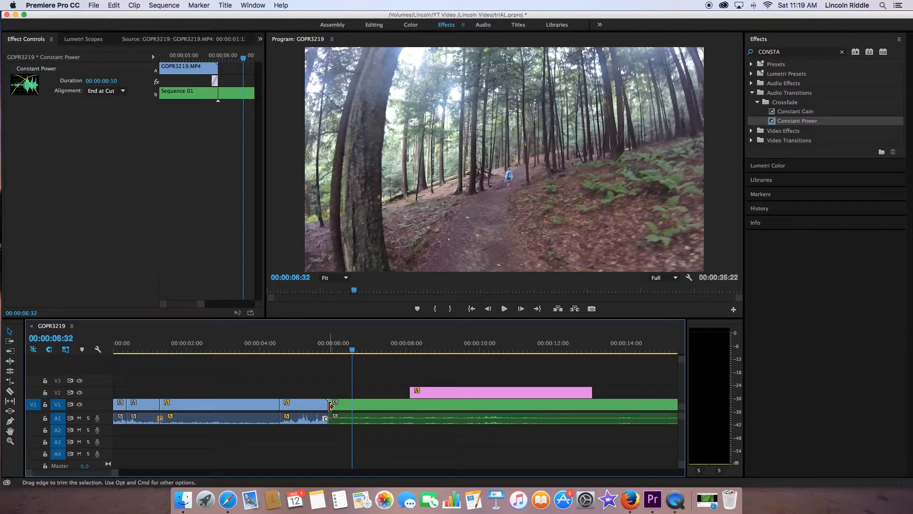
- Try the default transitions on the cut before the nested sequence, keeping only the Cross Dissolve on V1
{"action": "right_click", "coordinate": [330, 406]}
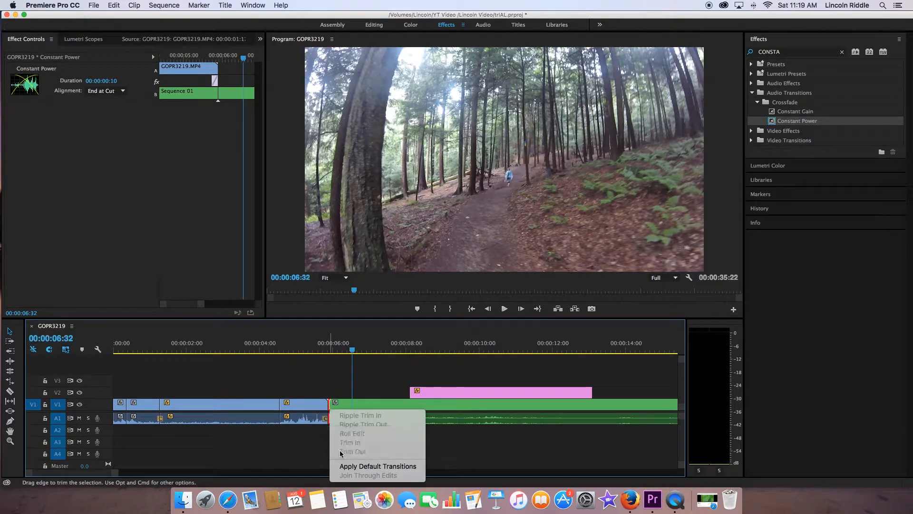
{"action": "left_click", "coordinate": [350, 466]}
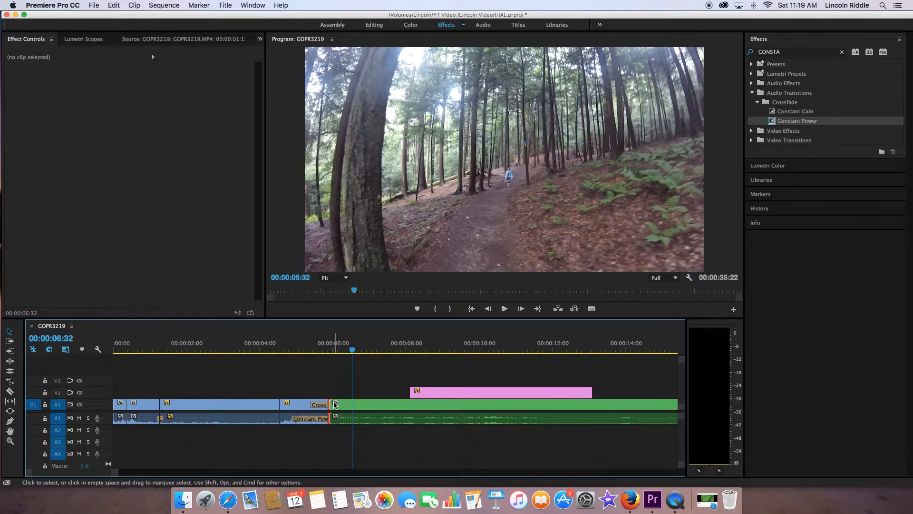
{"action": "key", "text": "super+z"}
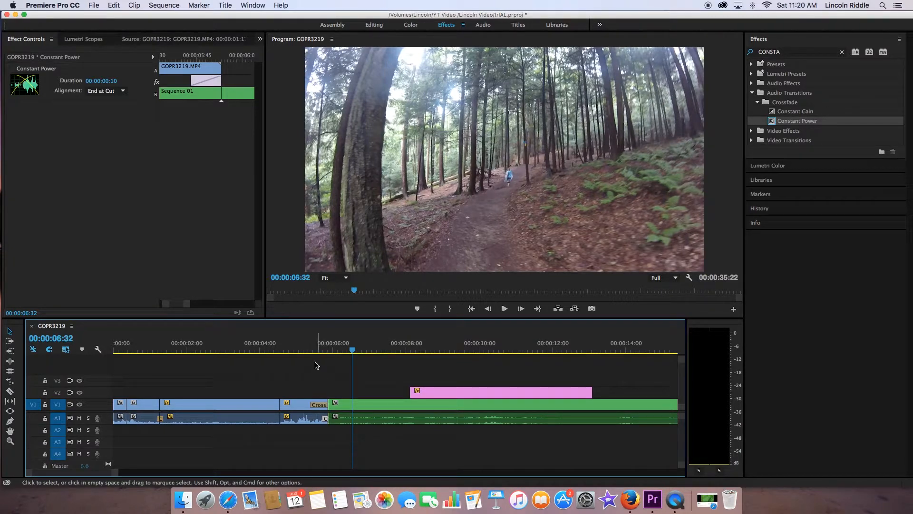
- Scrub and play through the Cross Dissolve leading into the nested sequence to judge how it looks
{"action": "mouse_move", "coordinate": [316, 350]}
{"action": "left_mouse_down"}
{"action": "mouse_move", "coordinate": [324, 350]}
{"action": "mouse_move", "coordinate": [306, 350]}
{"action": "mouse_move", "coordinate": [328, 350]}
{"action": "left_mouse_up"}
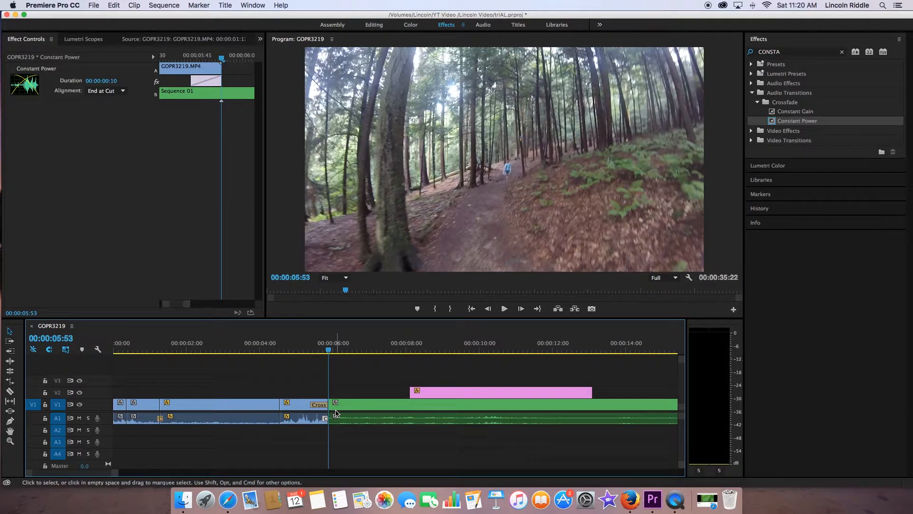
{"action": "left_click_drag", "start_coordinate": [328, 351], "coordinate": [261, 351]}
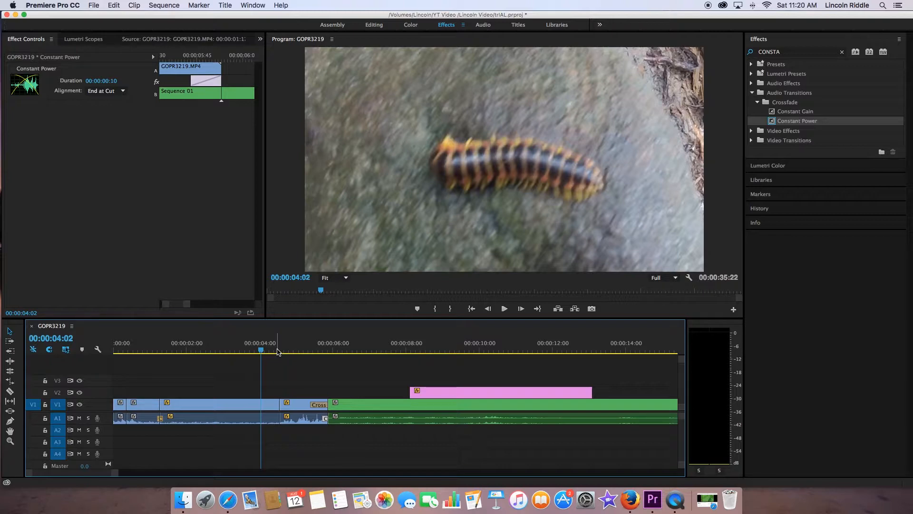
{"action": "key", "text": "space"}
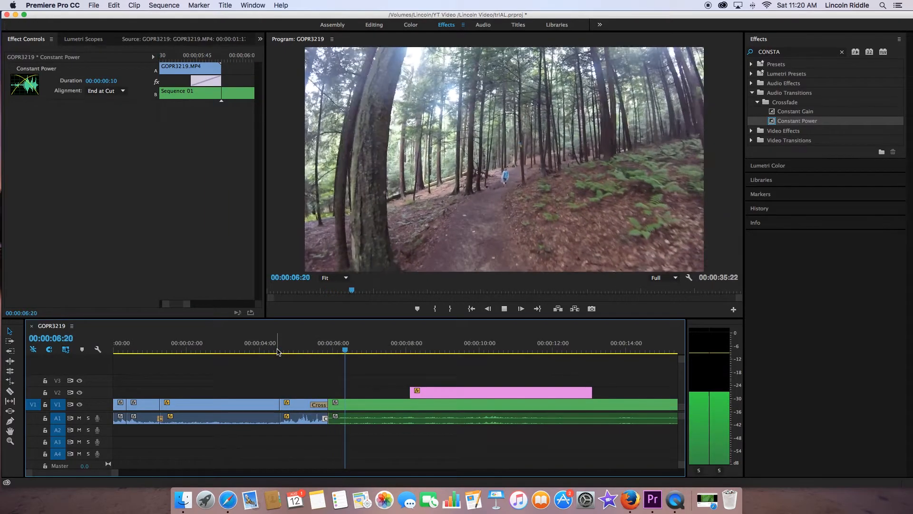
{"action": "key", "text": "space"}
{"action": "left_click", "coordinate": [292, 351]}
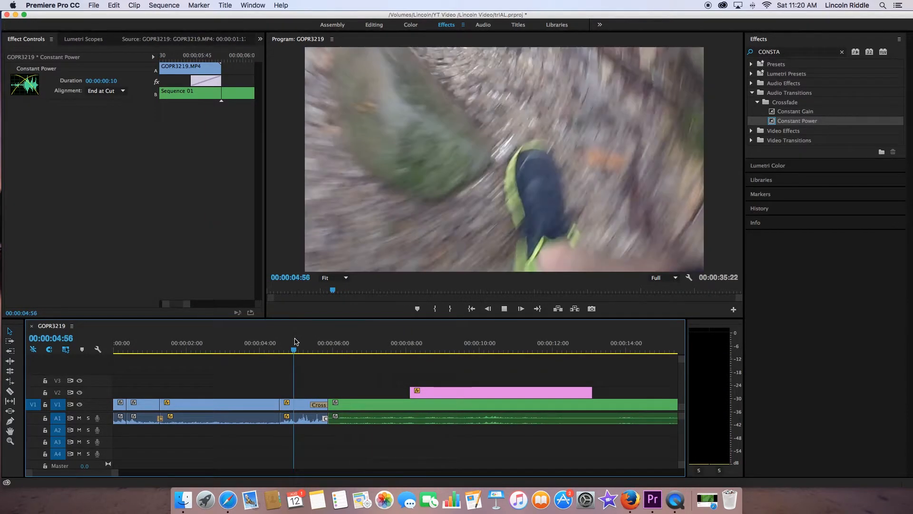
{"action": "key", "text": "space"}
{"action": "mouse_move", "coordinate": [326, 339]}
{"action": "left_mouse_down"}
{"action": "mouse_move", "coordinate": [319, 338]}
{"action": "mouse_move", "coordinate": [326, 339]}
{"action": "left_mouse_up"}
{"action": "left_click_drag", "start_coordinate": [326, 403], "coordinate": [309, 404]}
{"action": "left_click", "coordinate": [305, 338]}
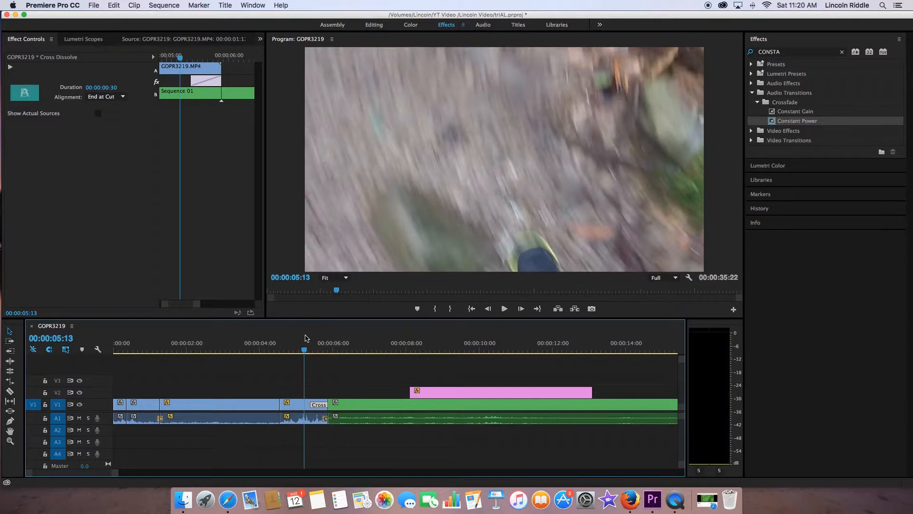
{"action": "key", "text": "space"}
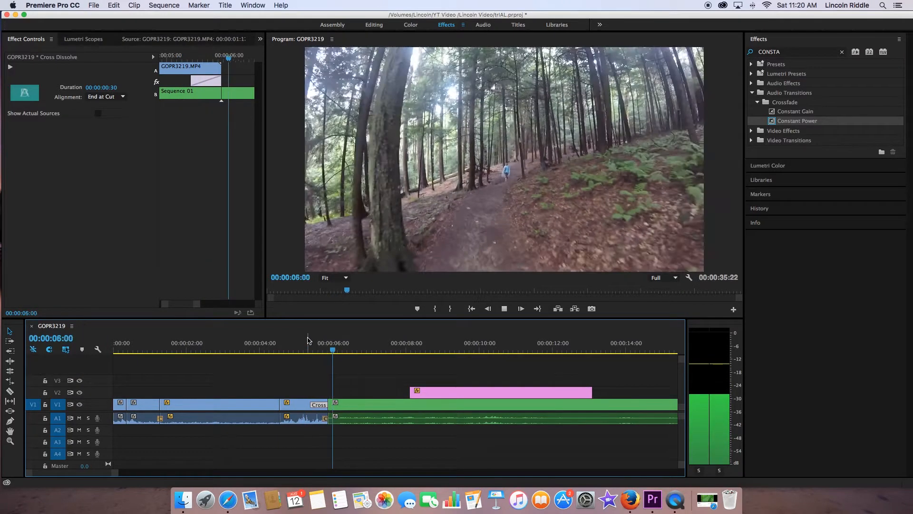
{"action": "key", "text": "space"}
- Replace the Cross Dissolve on the V1 cut before the nested sequence with a Push transition lasting 10 frames
{"action": "left_click", "coordinate": [309, 353]}
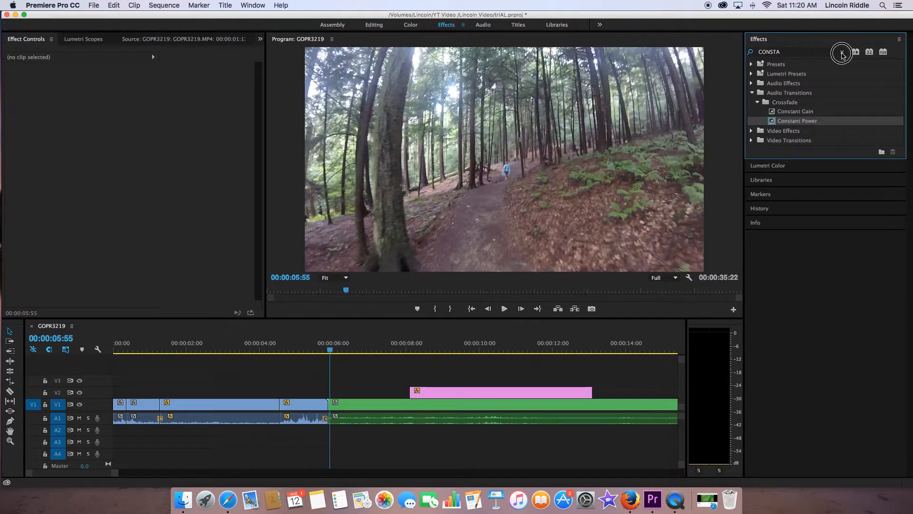
{"action": "left_click", "coordinate": [842, 53]}
{"action": "type", "text": "PUSH"}
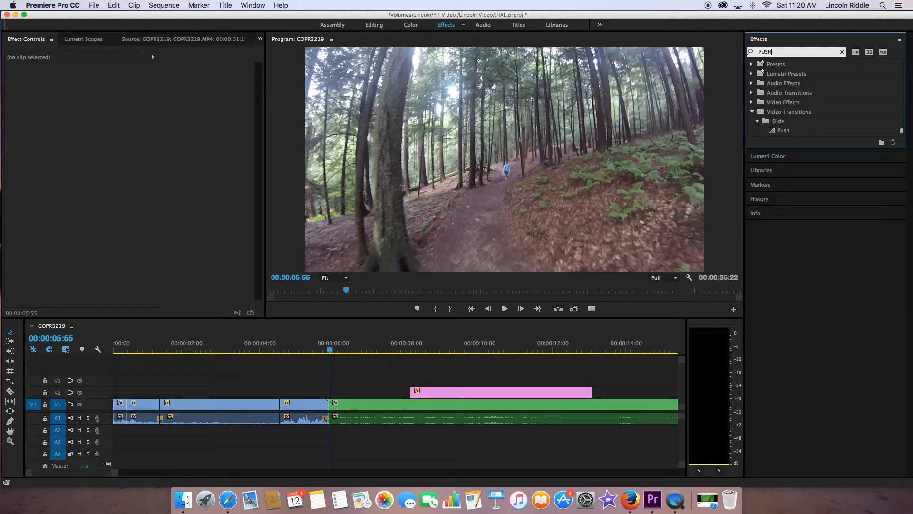
{"action": "left_click_drag", "start_coordinate": [782, 131], "coordinate": [328, 410]}
{"action": "double_click", "coordinate": [319, 404]}
{"action": "type", "text": "10"}
{"action": "key", "text": "Return"}
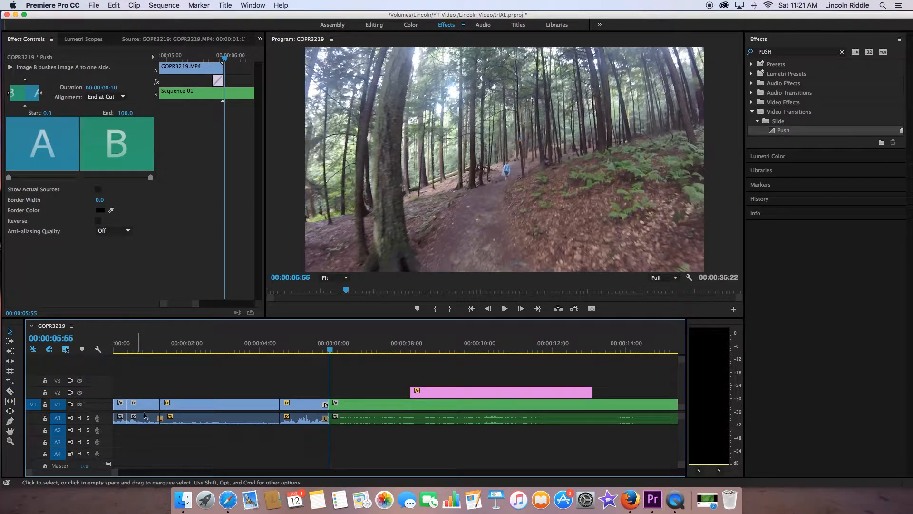
- Play back the Push transition into the nested sequence and clear the selection
{"action": "left_click", "coordinate": [314, 348]}
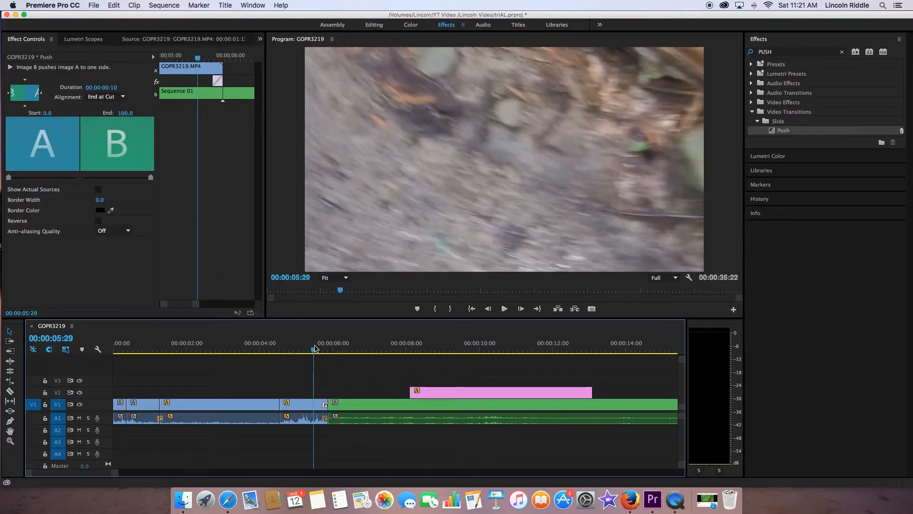
{"action": "key", "text": "space"}
{"action": "mouse_move", "coordinate": [315, 348]}
{"action": "left_mouse_down"}
{"action": "mouse_move", "coordinate": [330, 345]}
{"action": "mouse_move", "coordinate": [322, 347]}
{"action": "left_mouse_up"}
{"action": "key", "text": "space"}
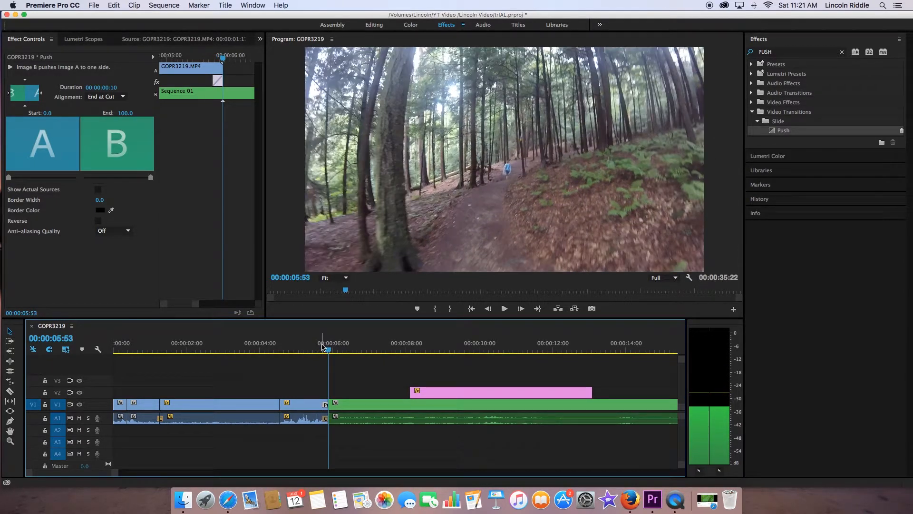
{"action": "left_click", "coordinate": [319, 372]}
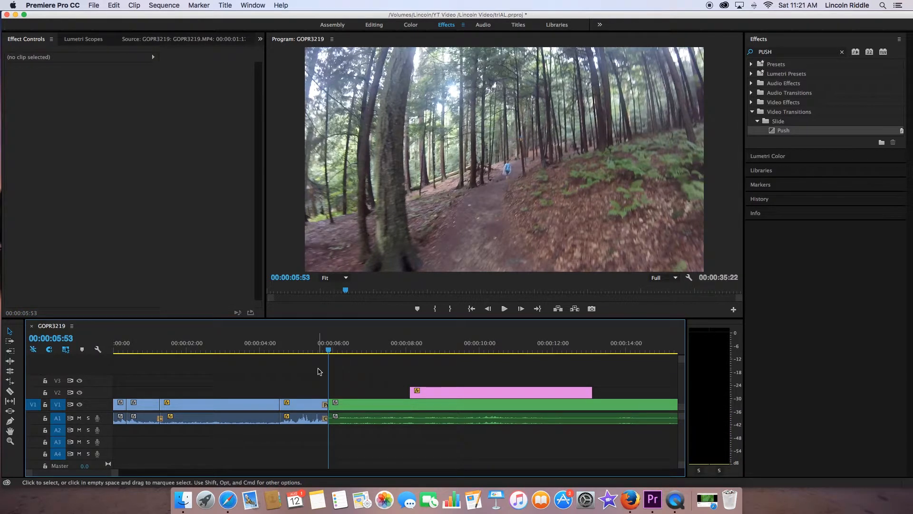
- Examine the alignment options of the Constant Power audio transition at the cut before the nested sequence
{"action": "left_click", "coordinate": [327, 420]}
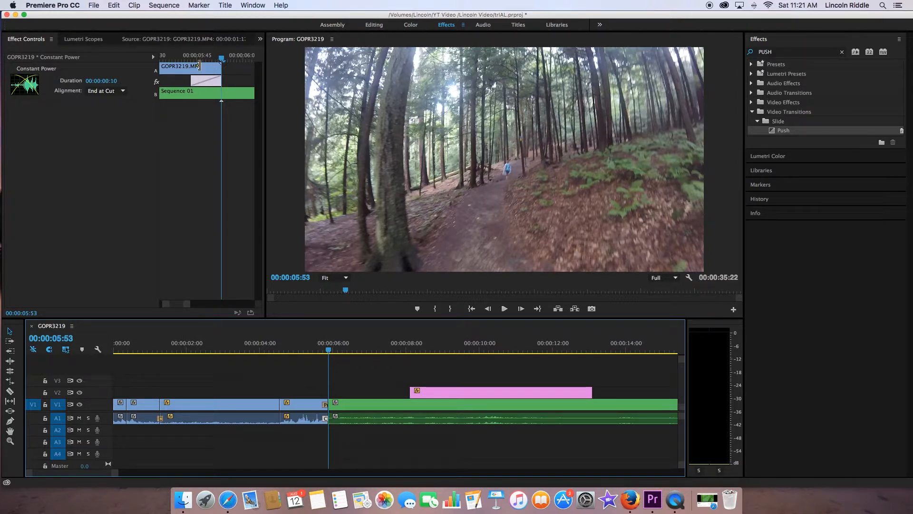
{"action": "left_click", "coordinate": [103, 91]}
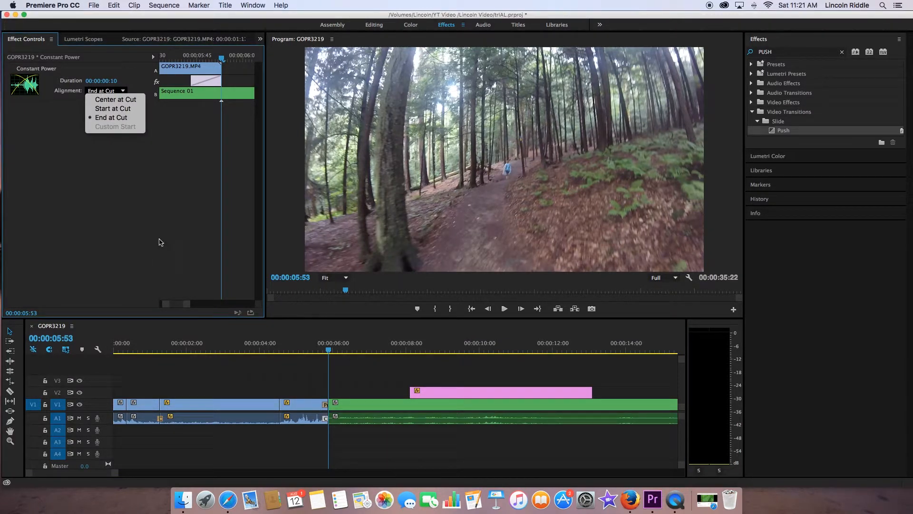
{"action": "left_click", "coordinate": [144, 209]}
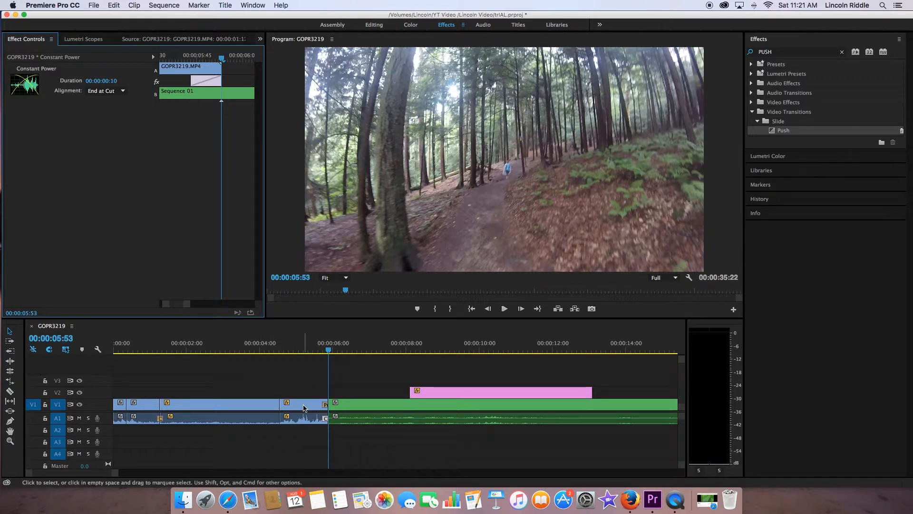
- Change the direction of the Push transition before the nested sequence to vertical, pushing downward, and play it back
{"action": "left_click", "coordinate": [325, 407]}
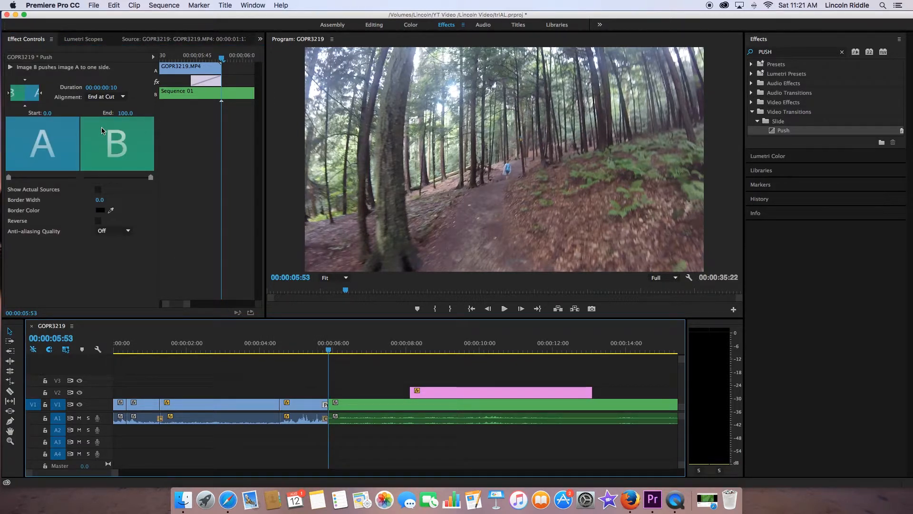
{"action": "left_click", "coordinate": [104, 103]}
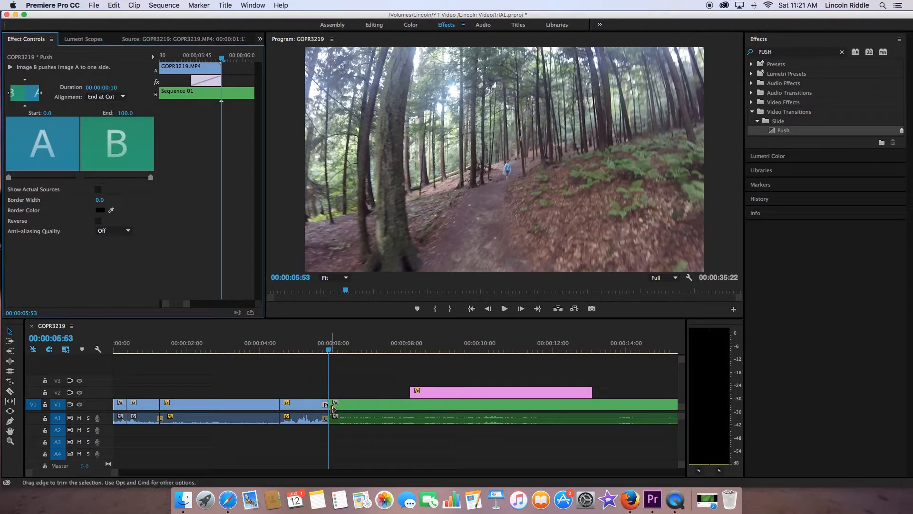
{"action": "left_click", "coordinate": [26, 108]}
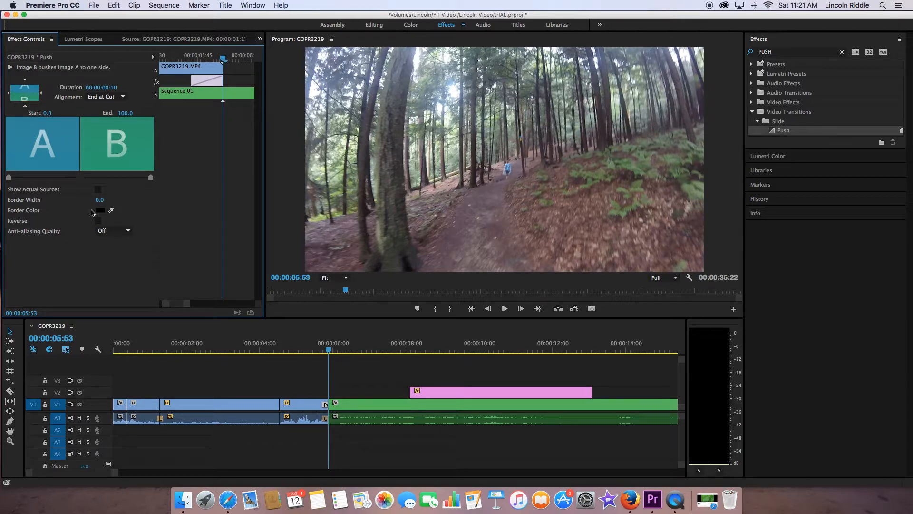
{"action": "left_click", "coordinate": [320, 345]}
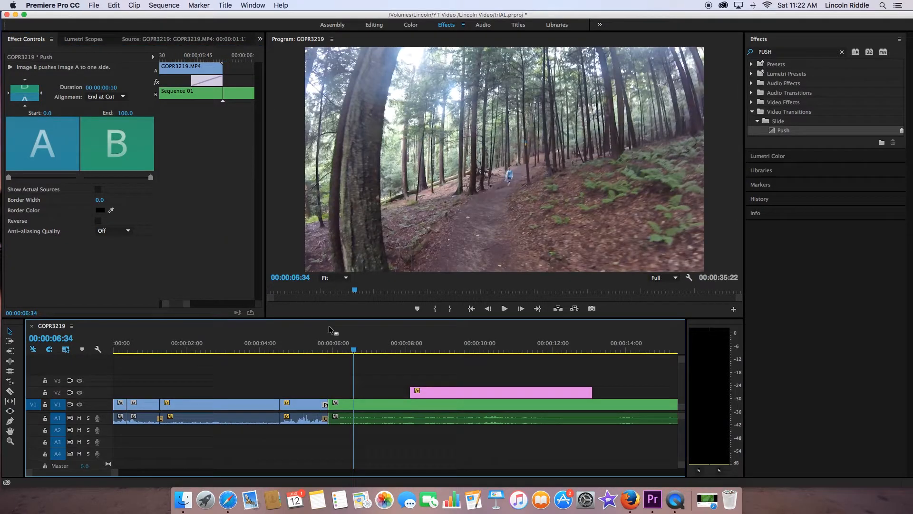
- Give the Push transition a white border with a width of 10, using a frame midway through the transition as preview
{"action": "left_click_drag", "start_coordinate": [322, 343], "coordinate": [326, 343]}
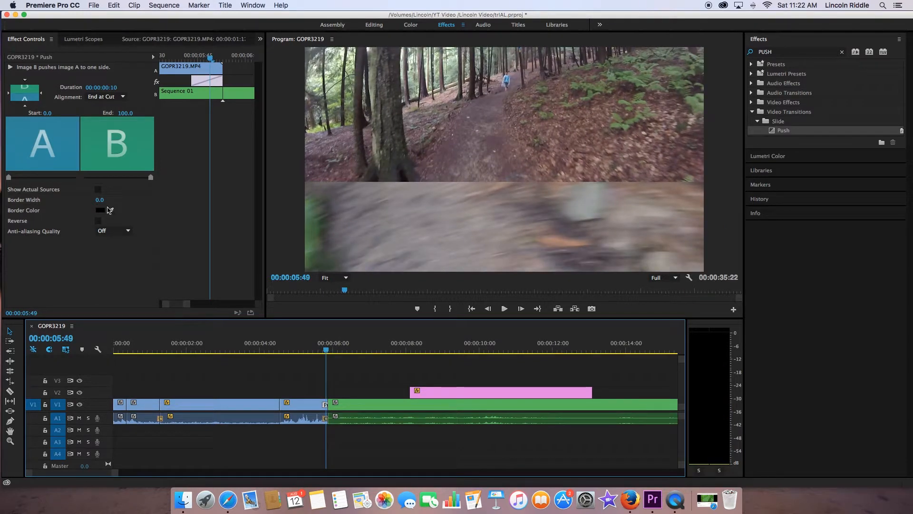
{"action": "left_click", "coordinate": [100, 200]}
{"action": "type", "text": "10"}
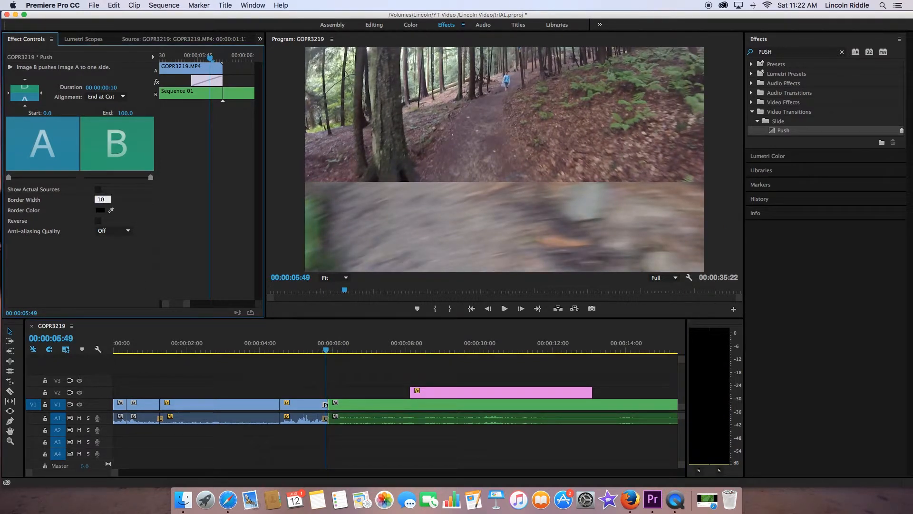
{"action": "key", "text": "Return"}
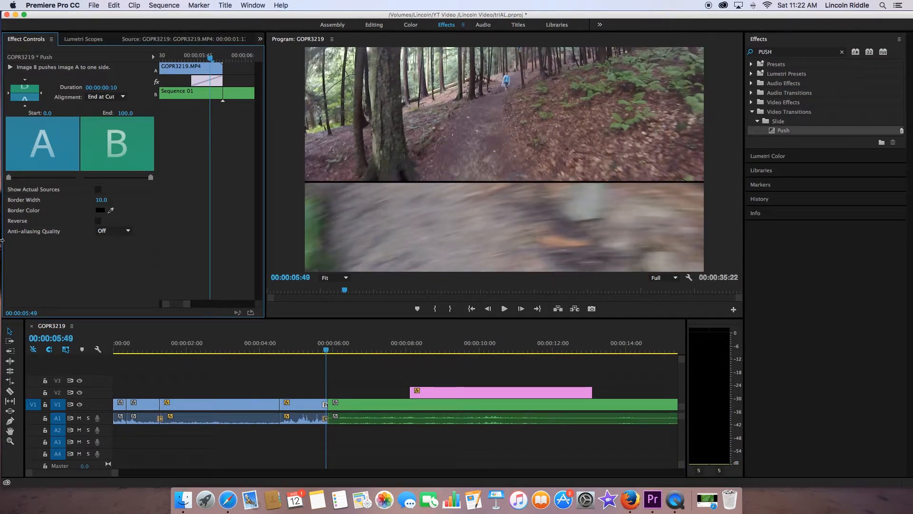
{"action": "left_click", "coordinate": [101, 211]}
{"action": "left_click_drag", "start_coordinate": [457, 214], "coordinate": [291, 260]}
{"action": "left_click", "coordinate": [558, 113]}
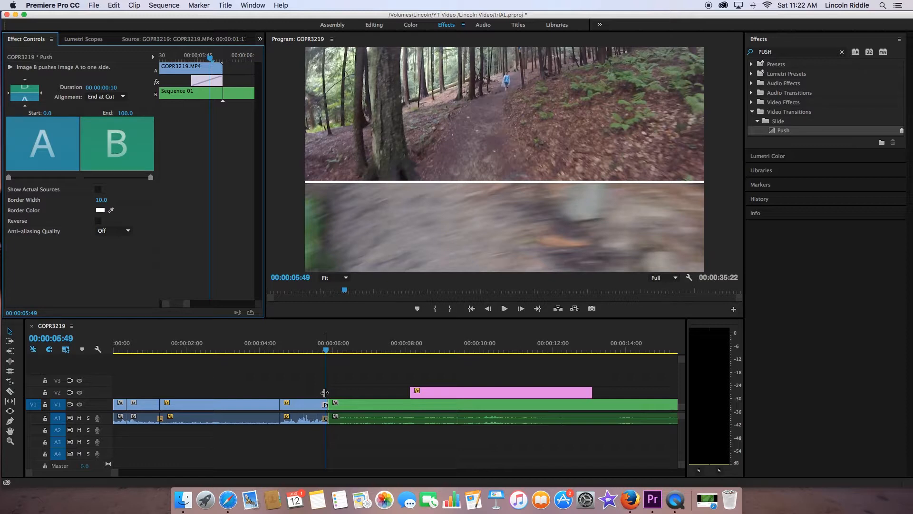
- Switch to the Editing workspace and open the media export settings for the GOPR3219 sequence
{"action": "left_click_drag", "start_coordinate": [117, 473], "coordinate": [200, 482]}
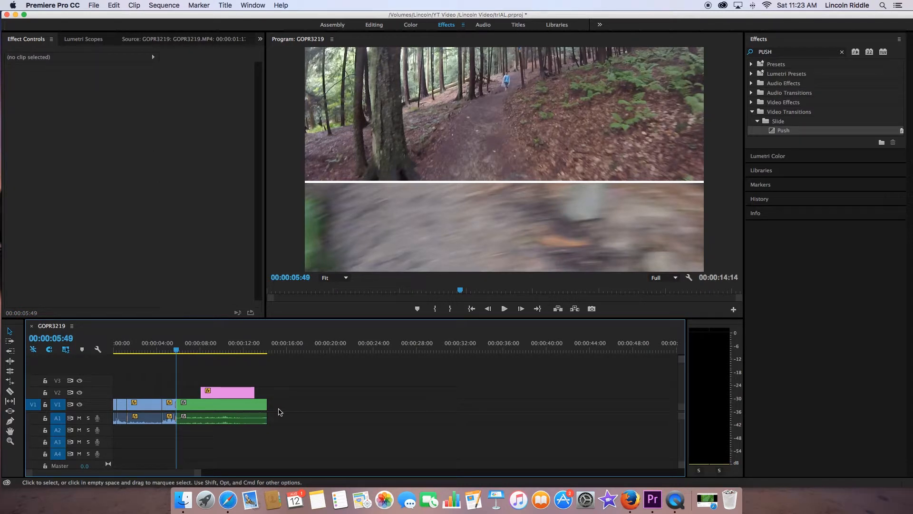
{"action": "left_click_drag", "start_coordinate": [195, 472], "coordinate": [193, 473]}
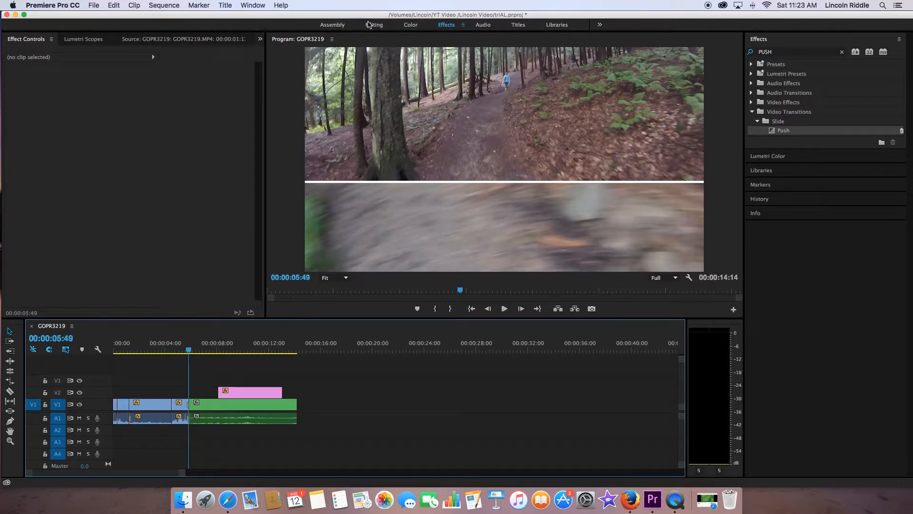
{"action": "left_click", "coordinate": [371, 24]}
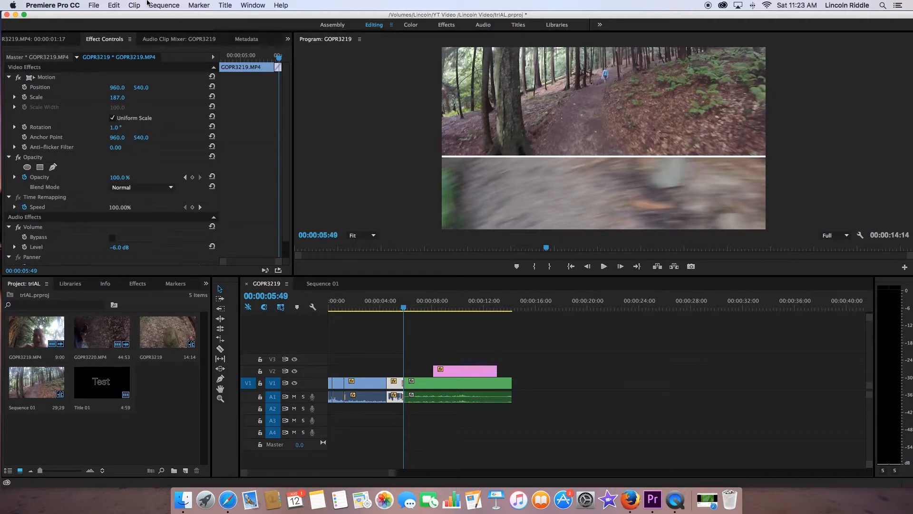
{"action": "left_click", "coordinate": [102, 4]}
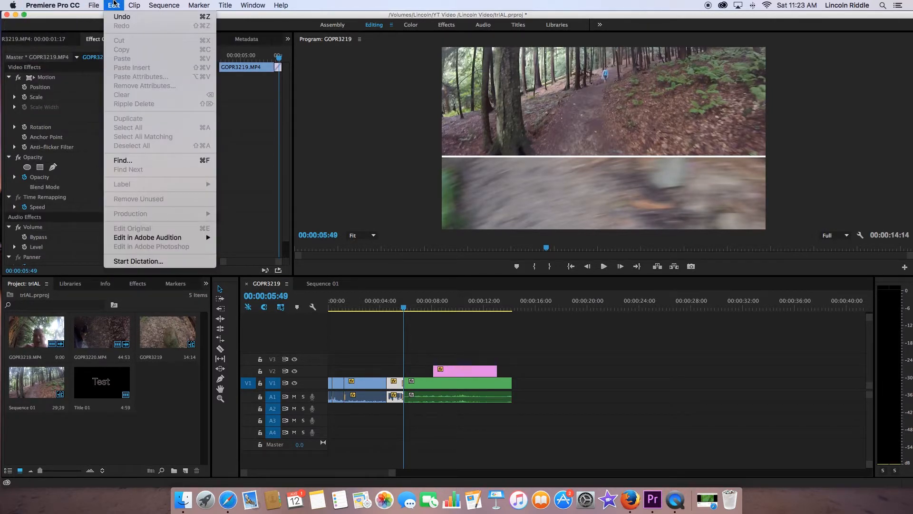
{"action": "mouse_move", "coordinate": [144, 252]}
{"action": "mouse_move", "coordinate": [200, 240]}
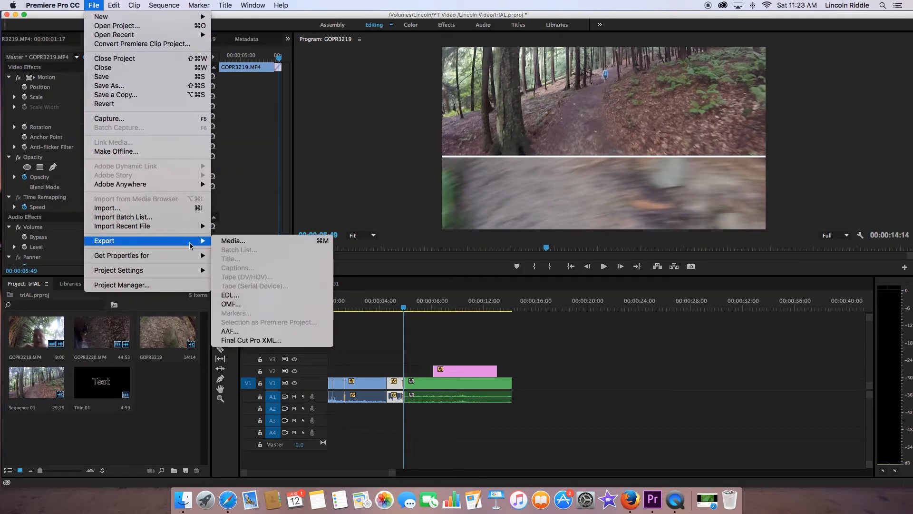
{"action": "left_click", "coordinate": [285, 240]}
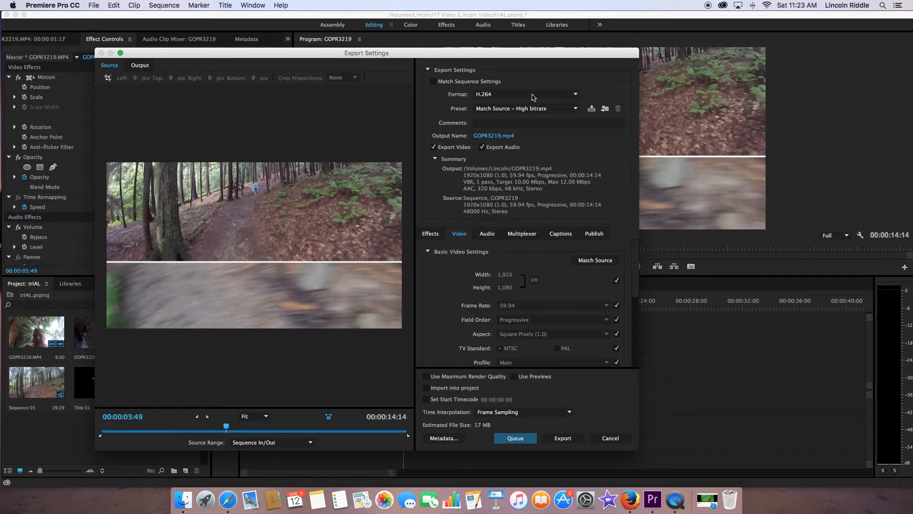
- Keep H.264 as the export format and choose the YouTube 1080p HD preset
{"action": "left_click", "coordinate": [532, 97]}
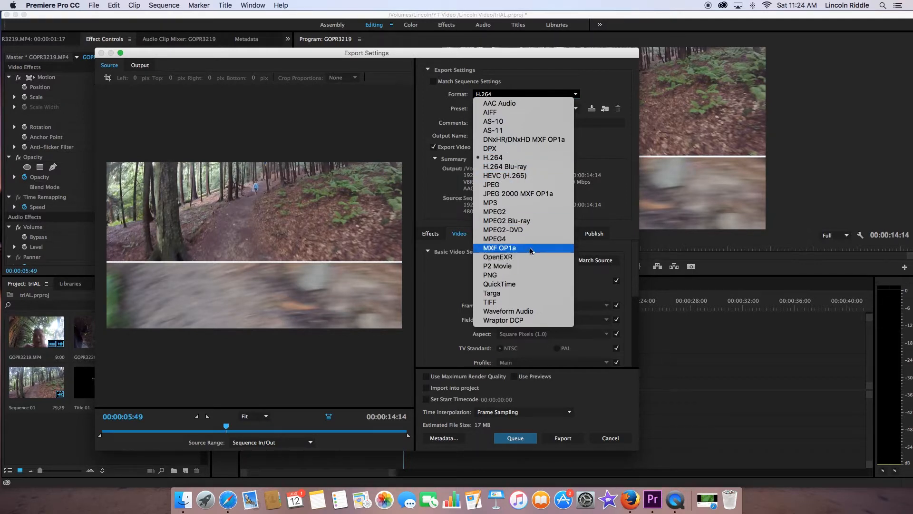
{"action": "left_click", "coordinate": [566, 84]}
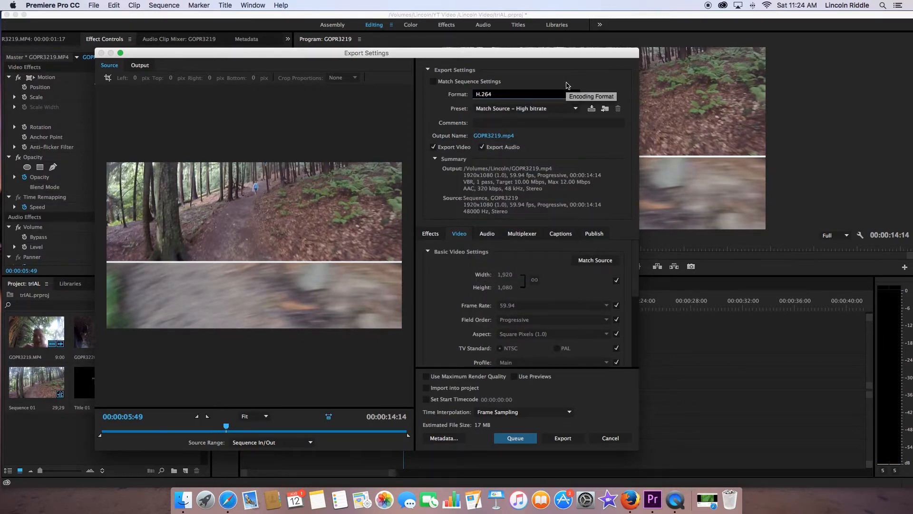
{"action": "left_click", "coordinate": [564, 108]}
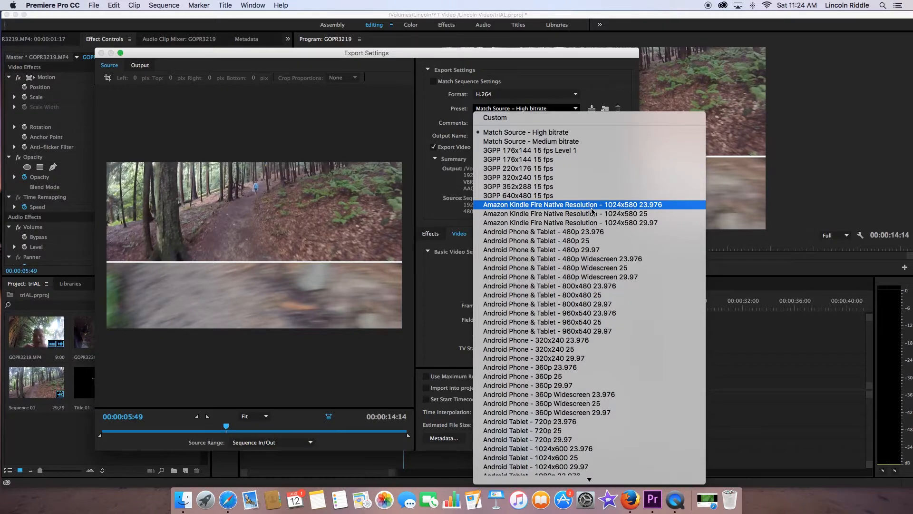
{"action": "scroll", "coordinate": [592, 211], "scroll_direction": "down", "scroll_amount": 10}
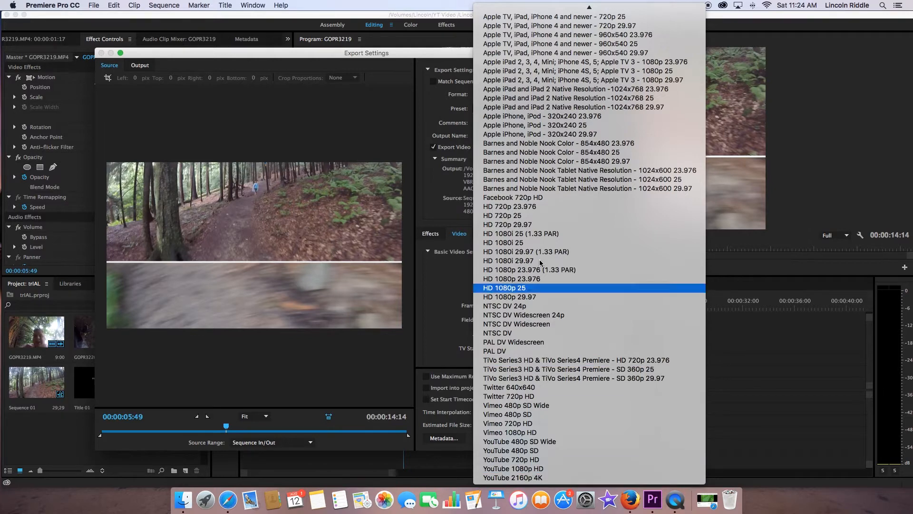
{"action": "scroll", "coordinate": [547, 285], "scroll_direction": "up", "scroll_amount": 3}
{"action": "scroll", "coordinate": [580, 314], "scroll_direction": "down", "scroll_amount": 3}
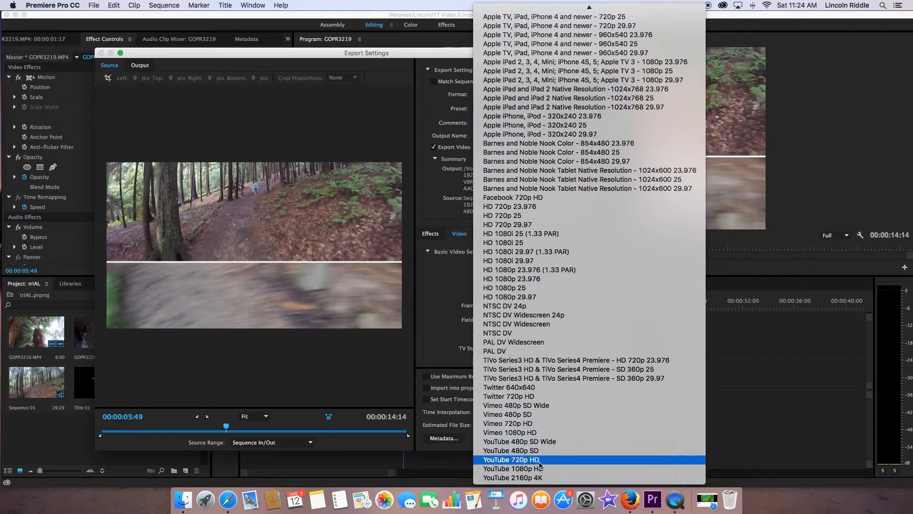
{"action": "left_click", "coordinate": [533, 469]}
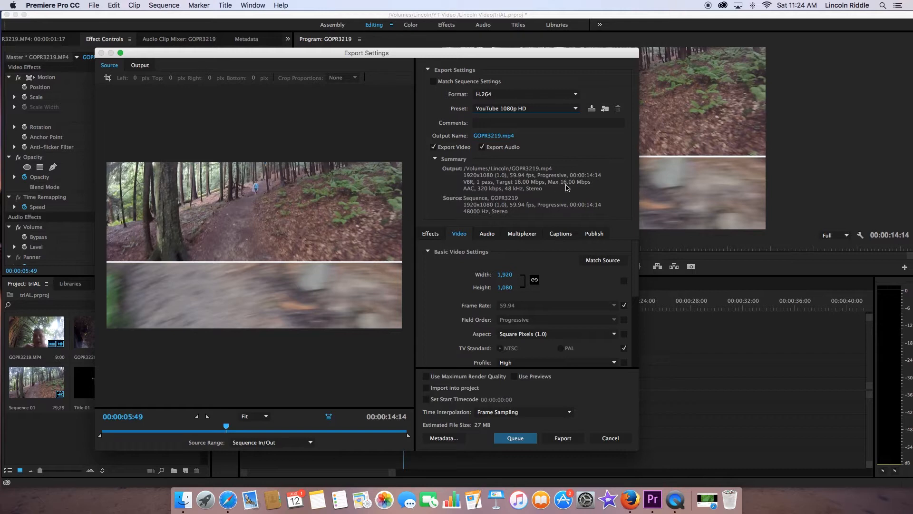
- Name the export output file LOL, keeping the current save location
{"action": "left_click", "coordinate": [488, 137]}
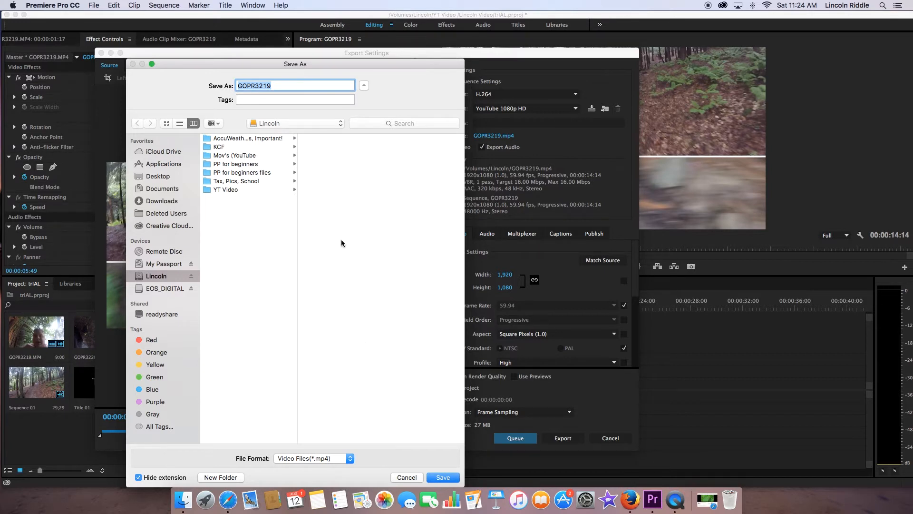
{"action": "type", "text": "LOL"}
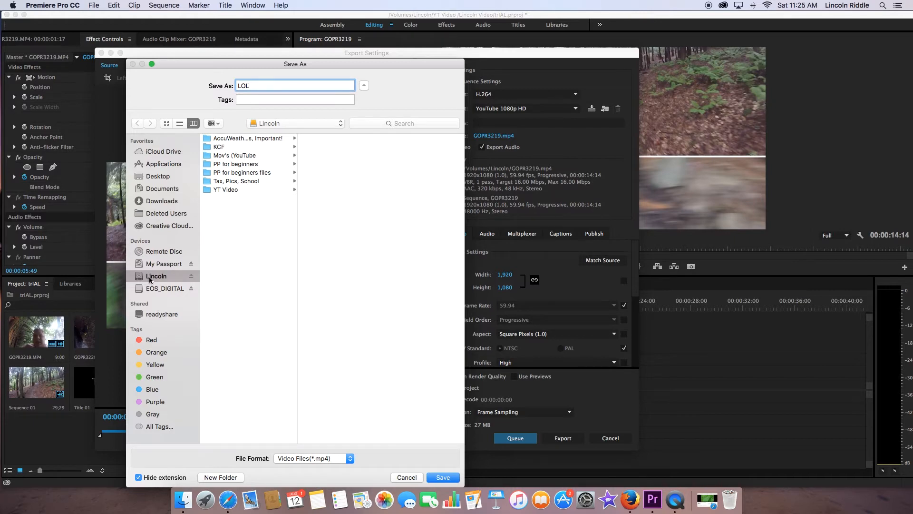
{"action": "left_click", "coordinate": [443, 477]}
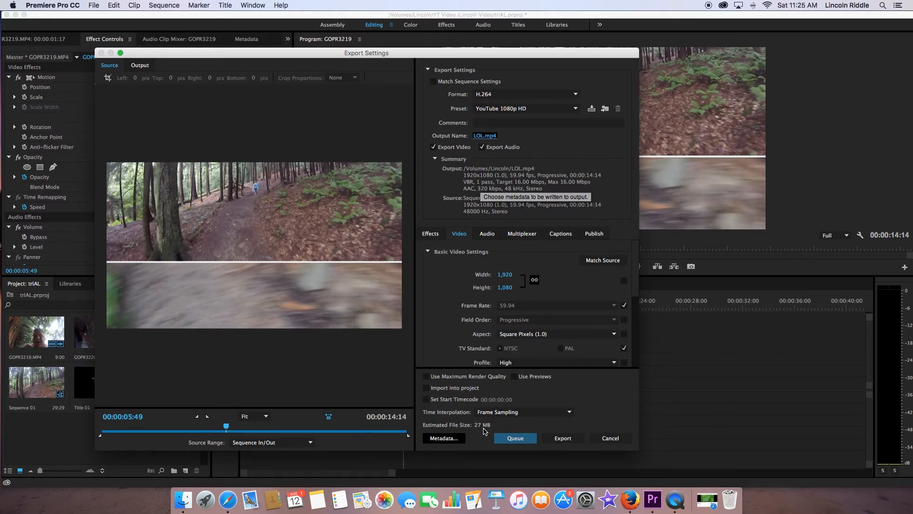
- Move the export preview to the first frame, enable Use Maximum Render Quality, and close the export settings without exporting
{"action": "left_click_drag", "start_coordinate": [225, 431], "coordinate": [101, 430]}
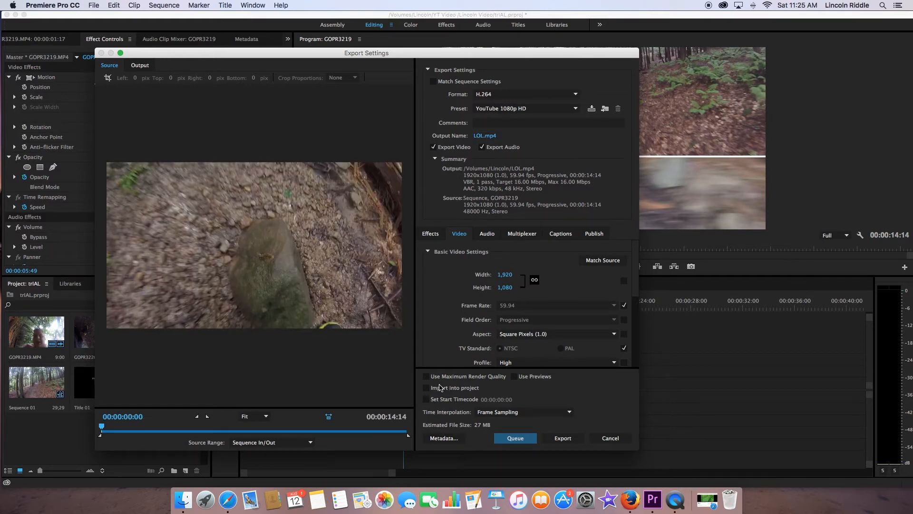
{"action": "left_click", "coordinate": [426, 377]}
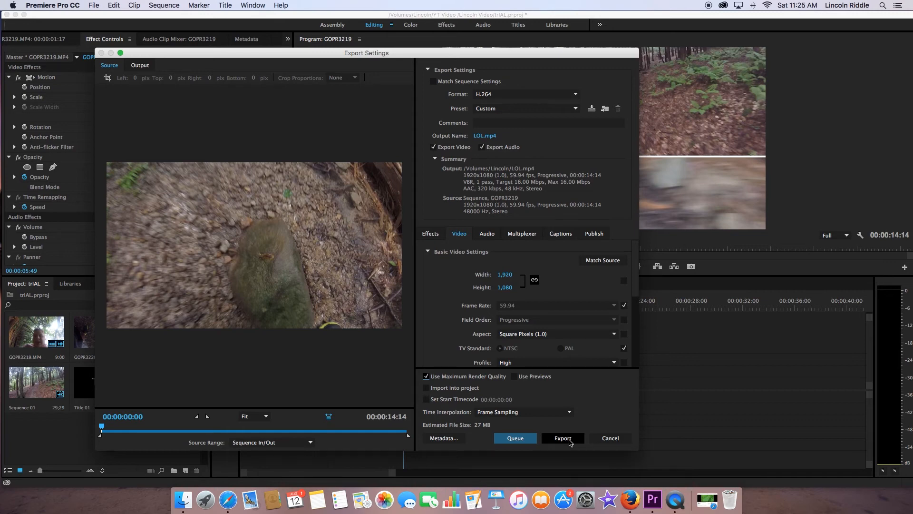
{"action": "left_click", "coordinate": [624, 443]}
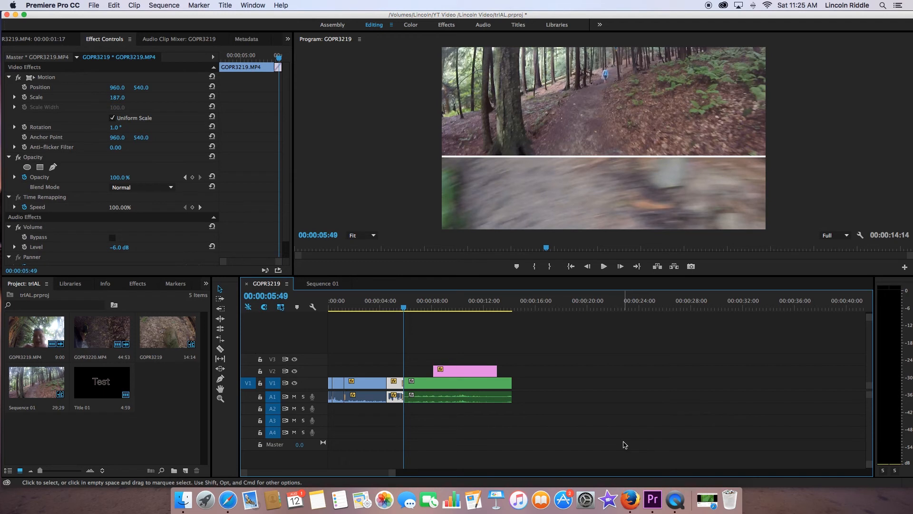